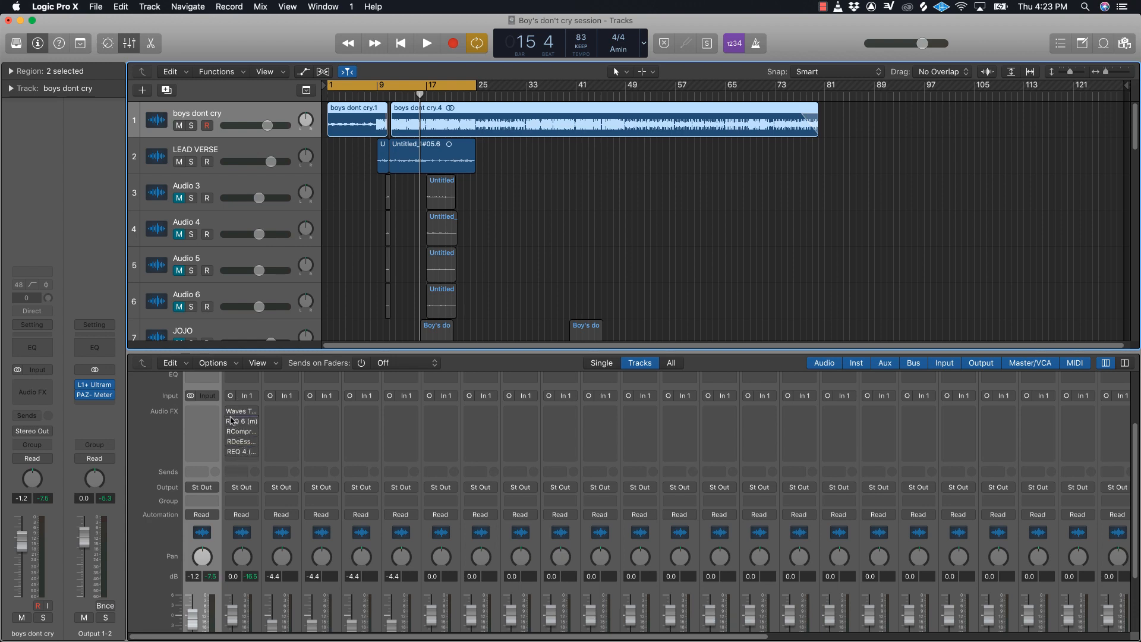
# - Play back the beat with the unprocessed lead vocal, and stop playback around bar 19
pyautogui.moveTo(233, 414)
pyautogui.click(427, 45)
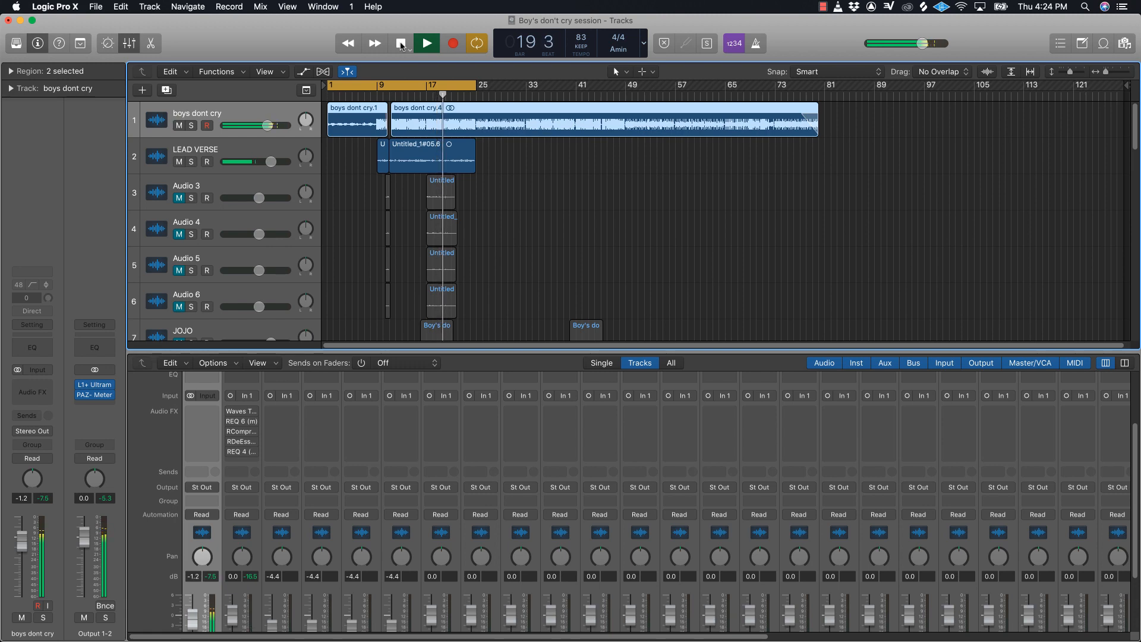
pyautogui.click(401, 44)
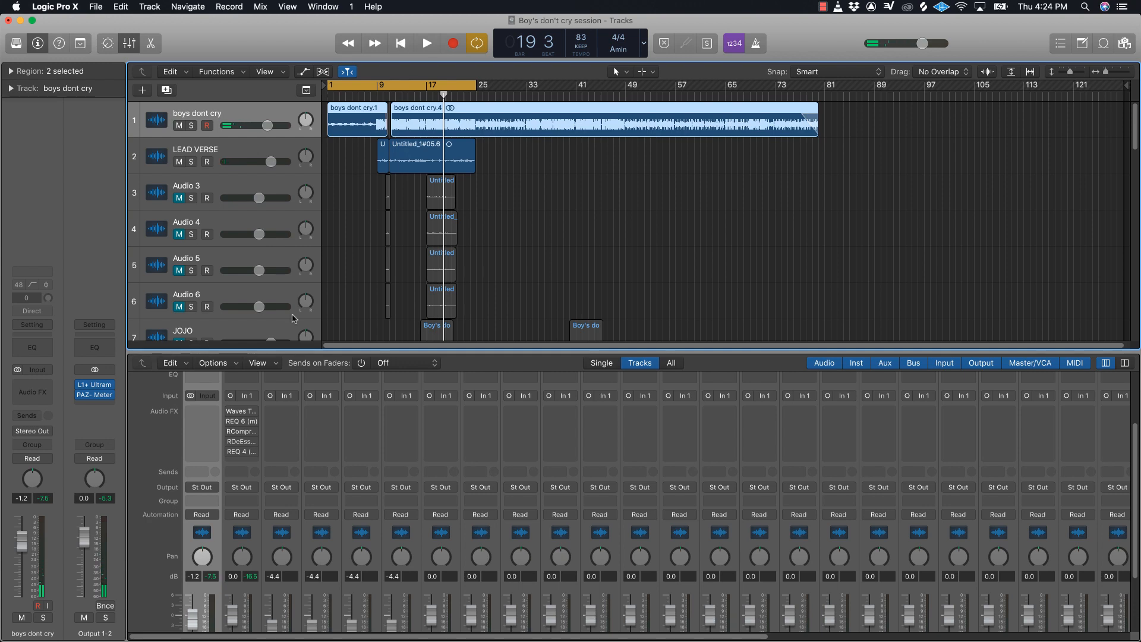
# - Enable the Waves Tune Real-Time plug-in on the LEAD VERSE channel and open its editor
pyautogui.click(230, 414)
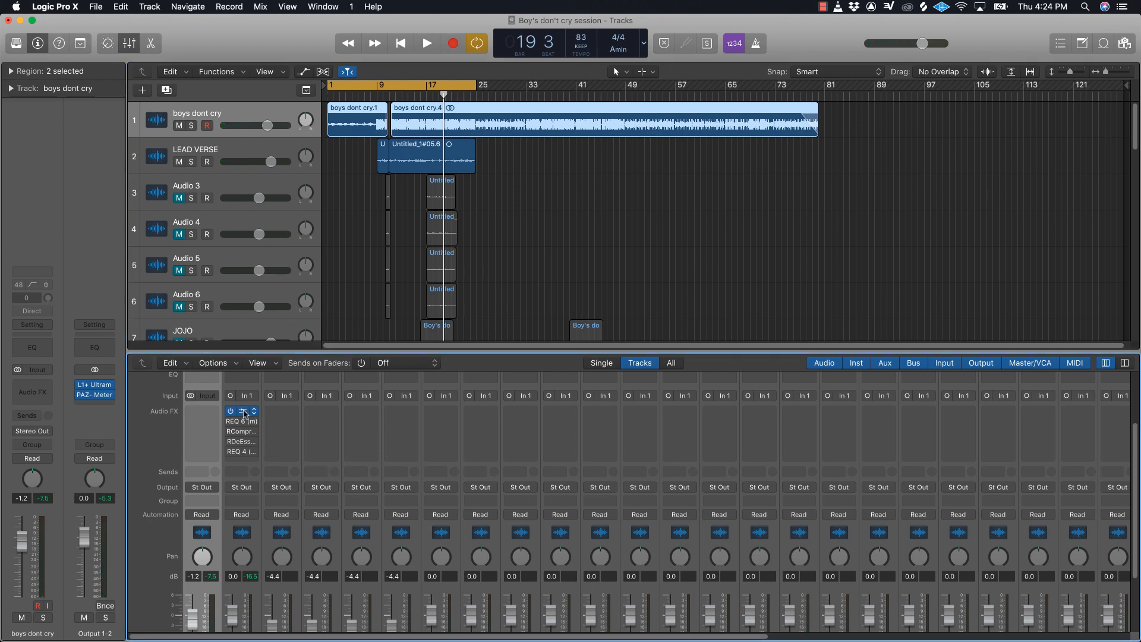
pyautogui.click(244, 415)
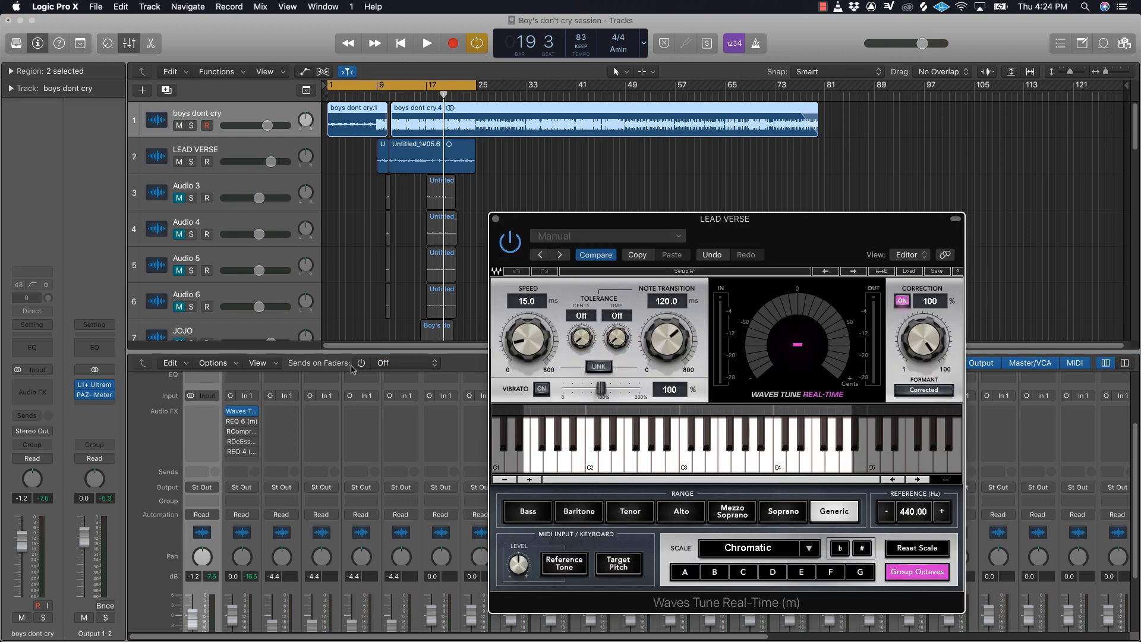
pyautogui.click(255, 413)
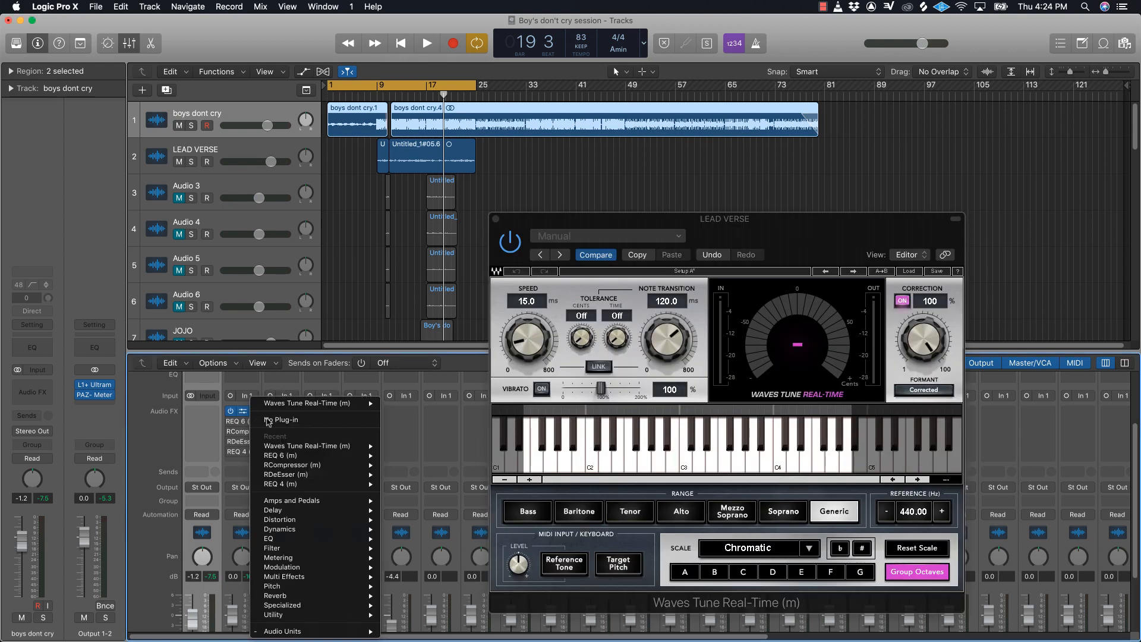
pyautogui.moveTo(307, 632)
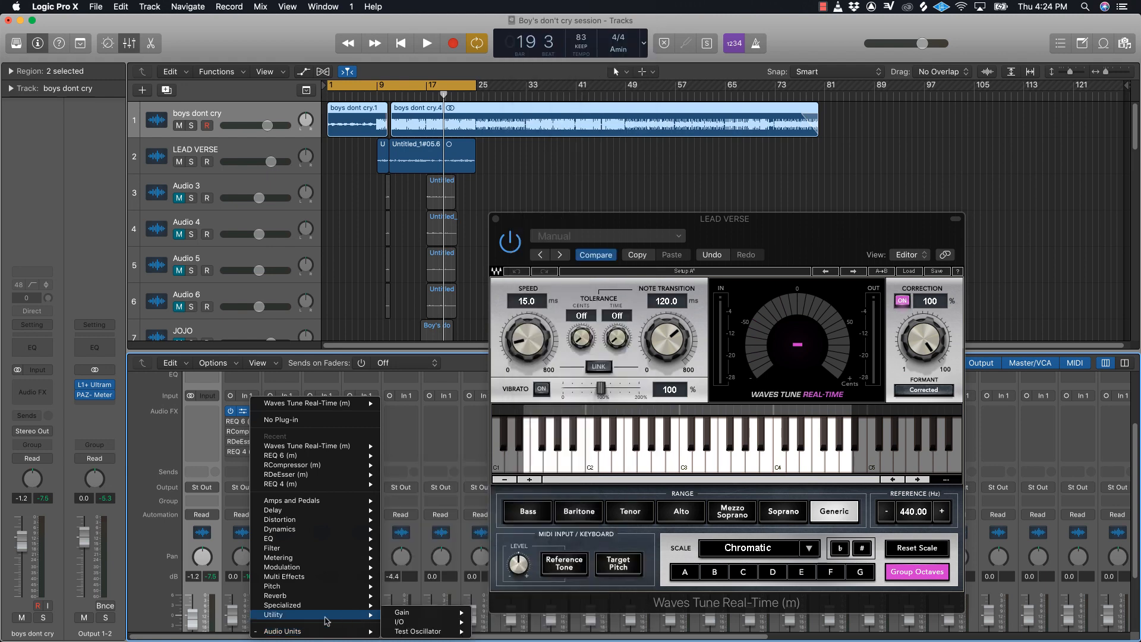
pyautogui.click(349, 291)
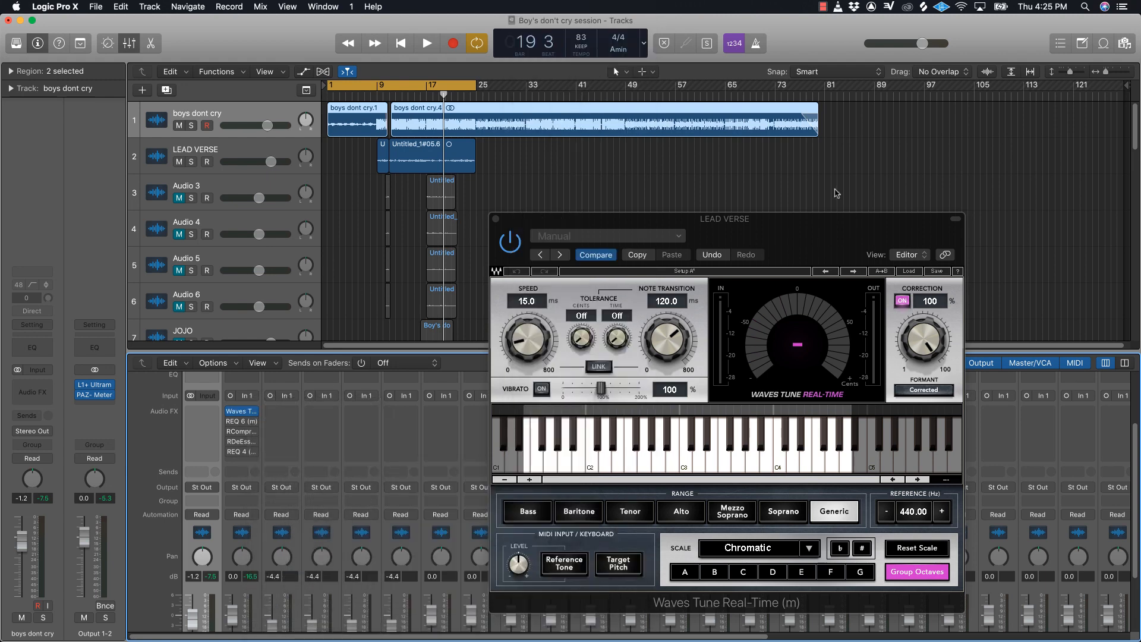
# - Check the project key, keep it at A minor, and set the Waves Tune scale to A Natural Minor
pyautogui.moveTo(784, 249); pyautogui.dragTo(616, 241)
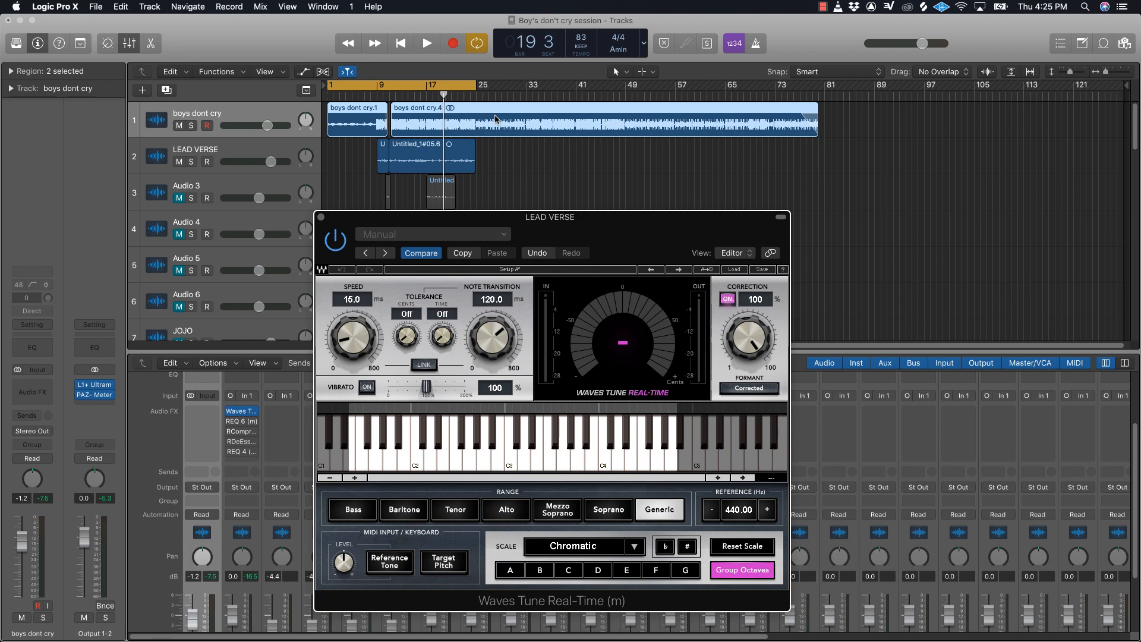
pyautogui.moveTo(604, 232); pyautogui.dragTo(662, 180)
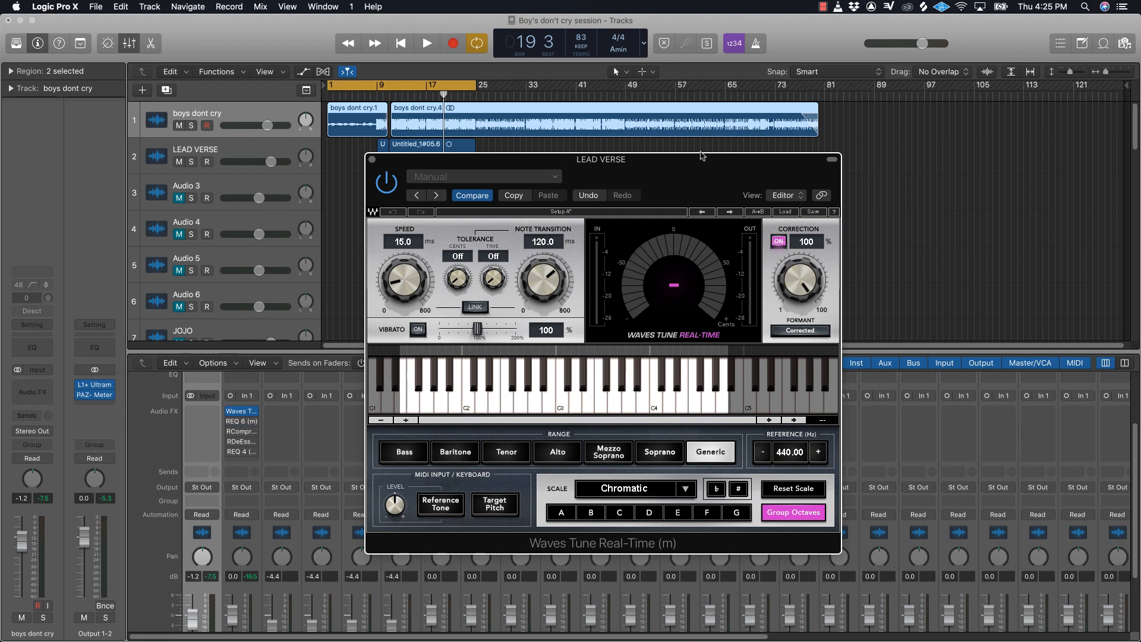
pyautogui.click(617, 50)
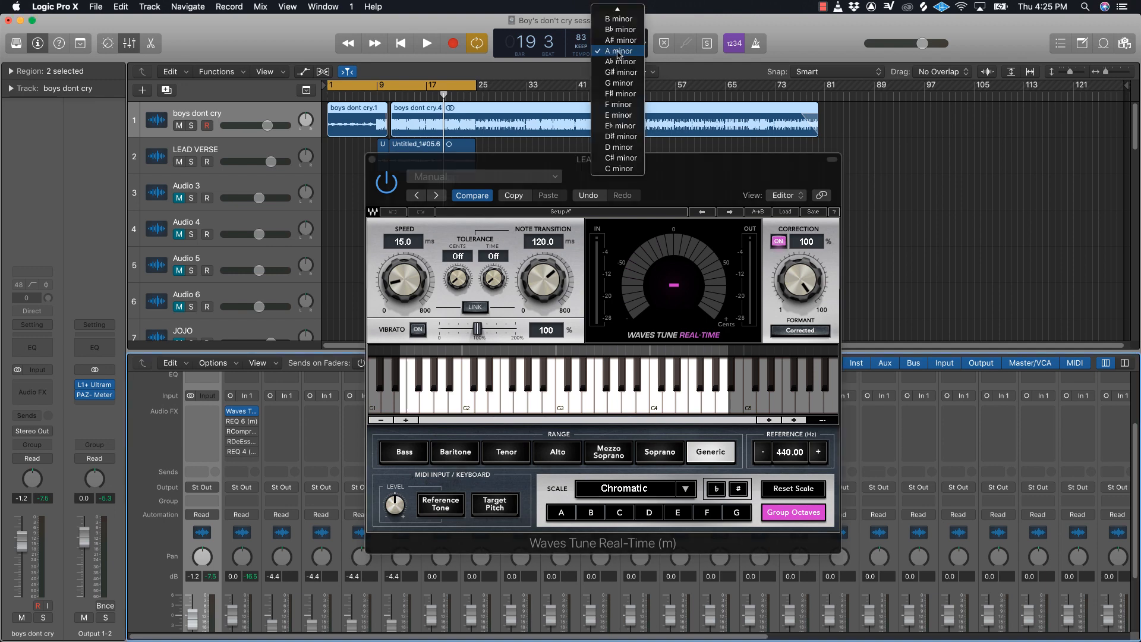
pyautogui.click(618, 51)
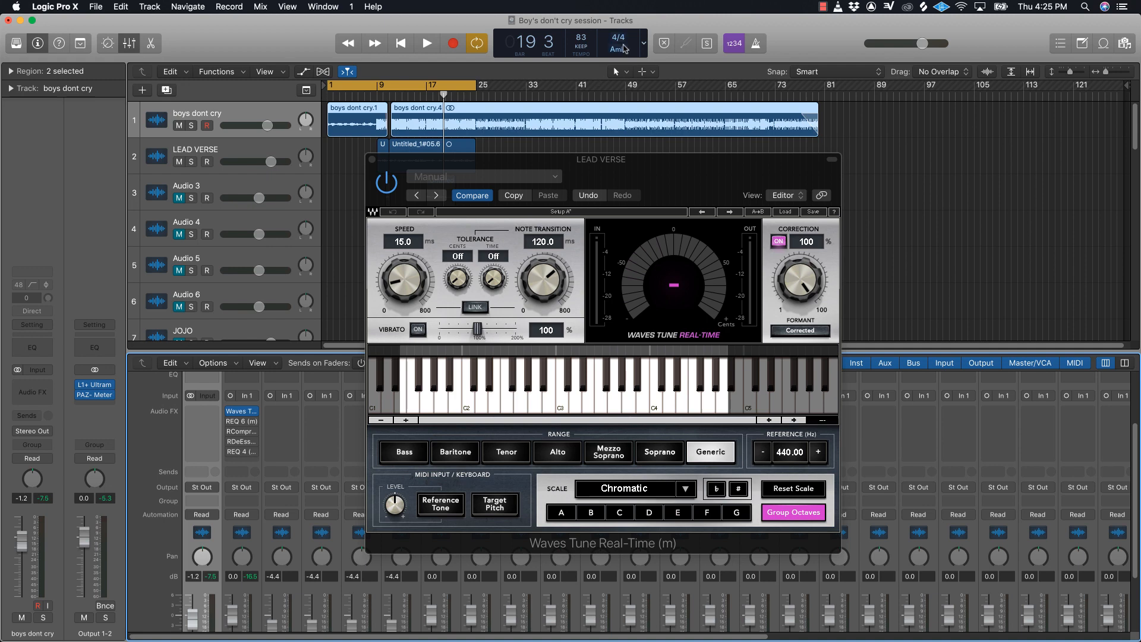
pyautogui.click(558, 517)
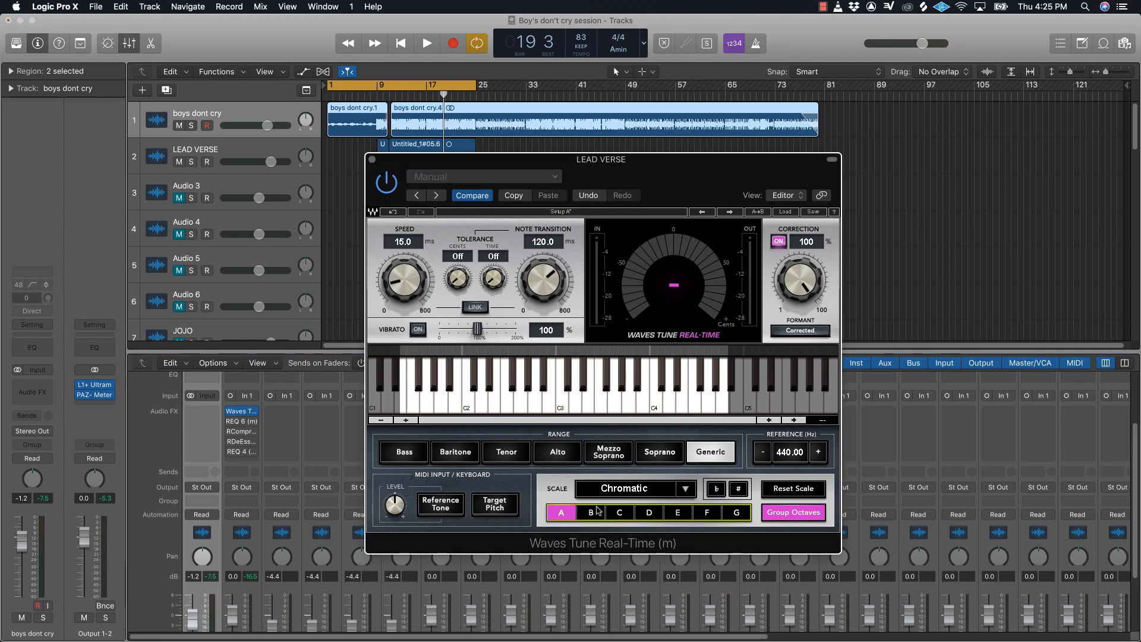
pyautogui.click(687, 488)
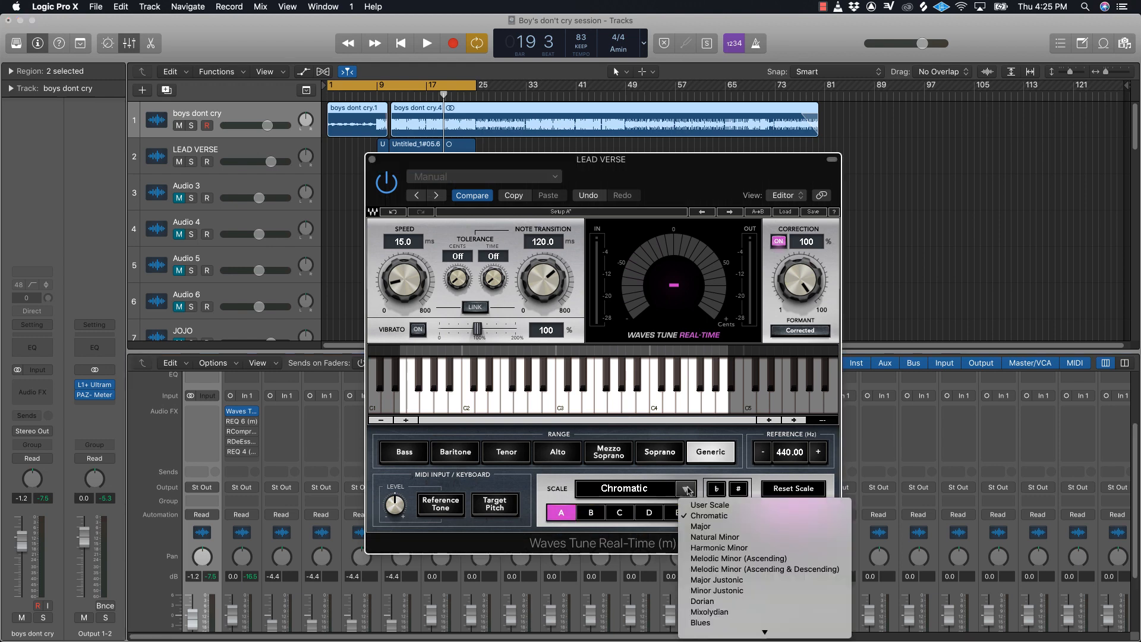
pyautogui.click(727, 536)
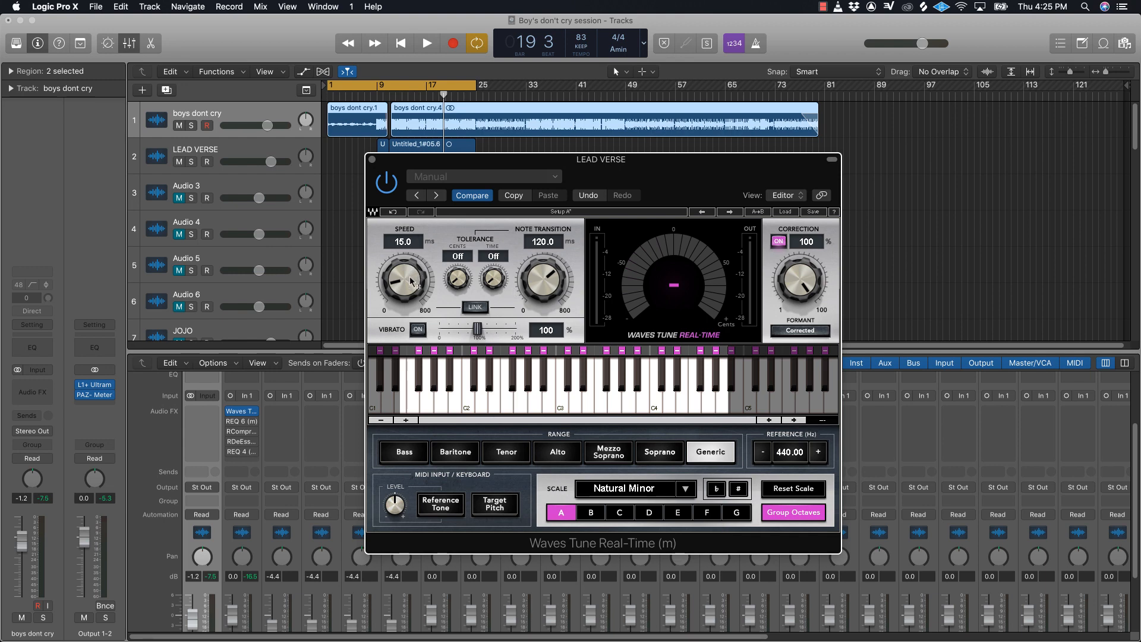
# - Set the Waves Tune speed and note transition to 0.1 ms and link the two controls
pyautogui.moveTo(411, 281); pyautogui.dragTo(406, 282)
pyautogui.moveTo(545, 274); pyautogui.dragTo(516, 286)
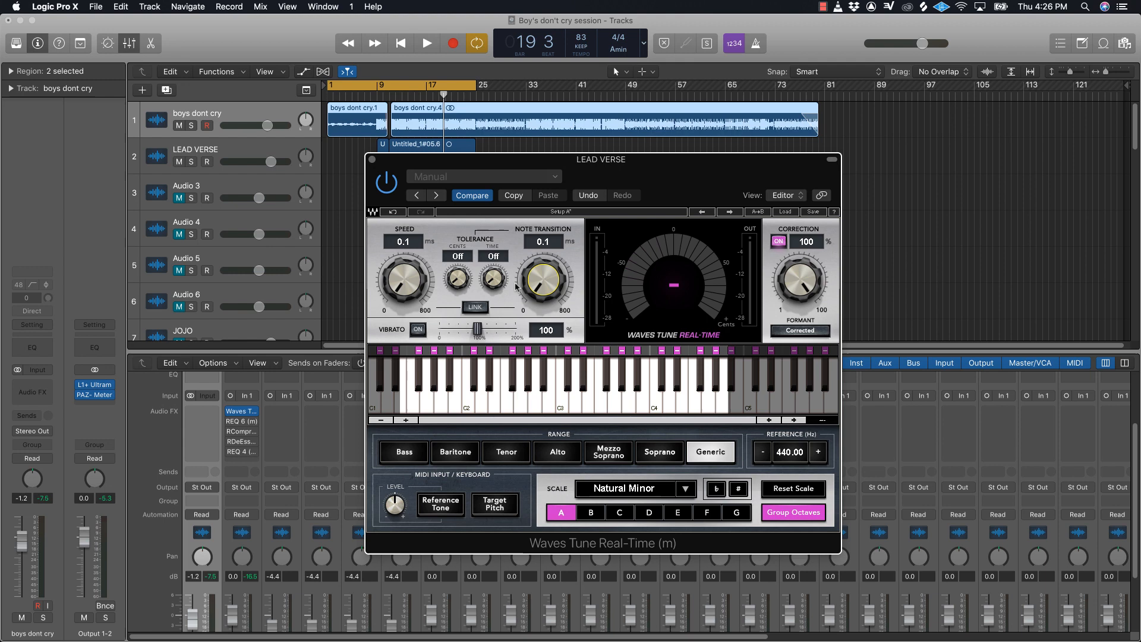
pyautogui.click(481, 308)
# - Mute the boys dont cry track and shorten the cycle range so it starts at bar 9
pyautogui.scroll(-5, 237, 565)
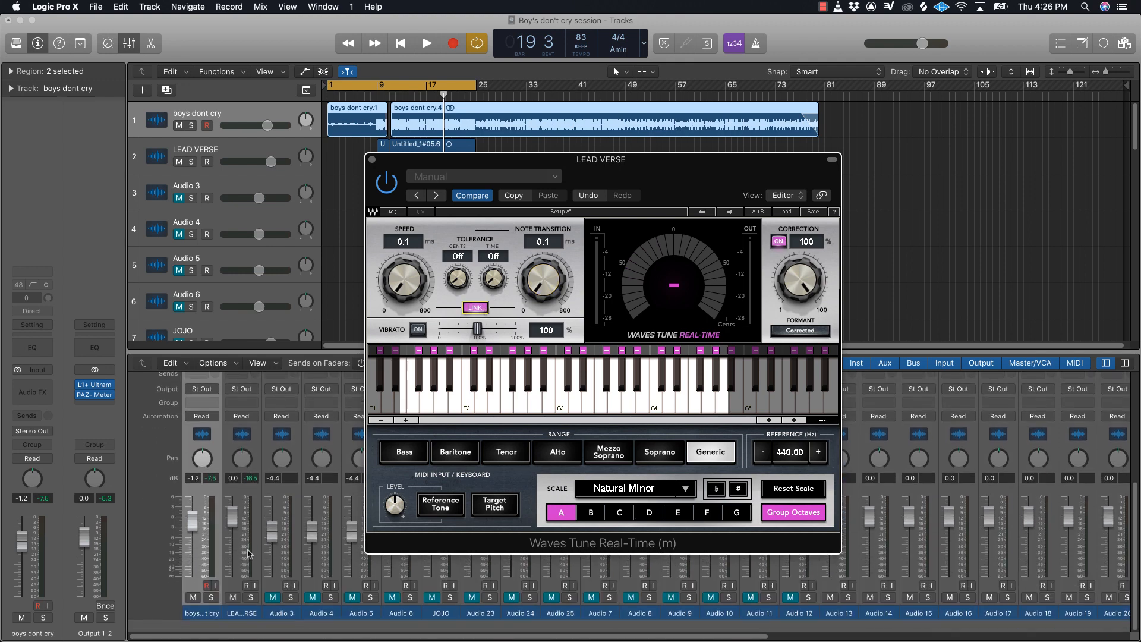
pyautogui.click(192, 610)
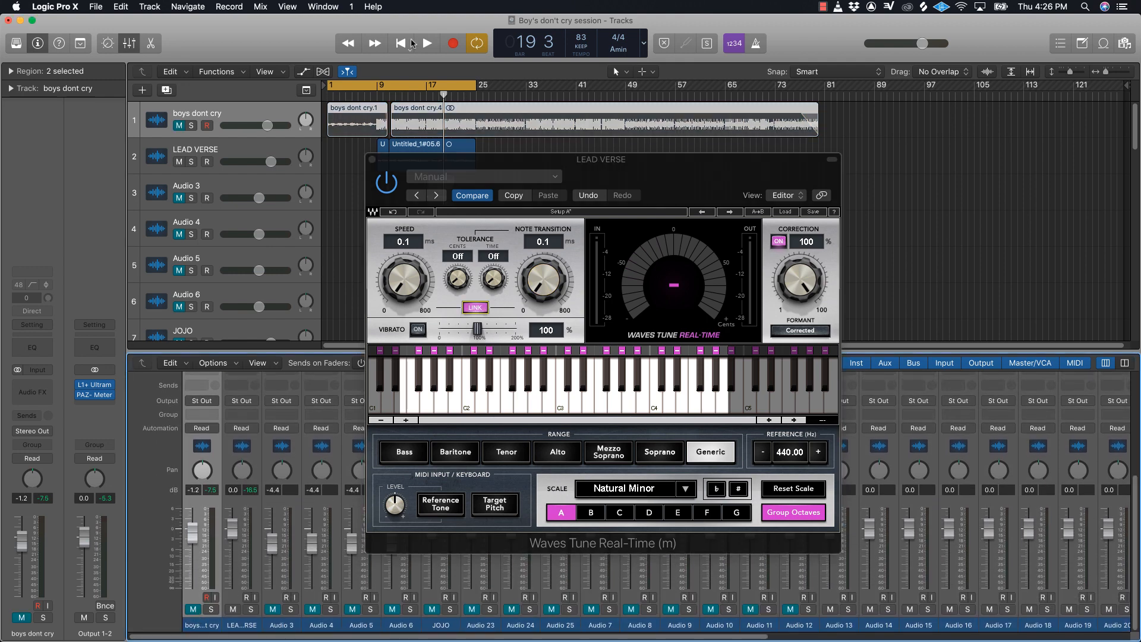
pyautogui.moveTo(590, 167); pyautogui.dragTo(582, 271)
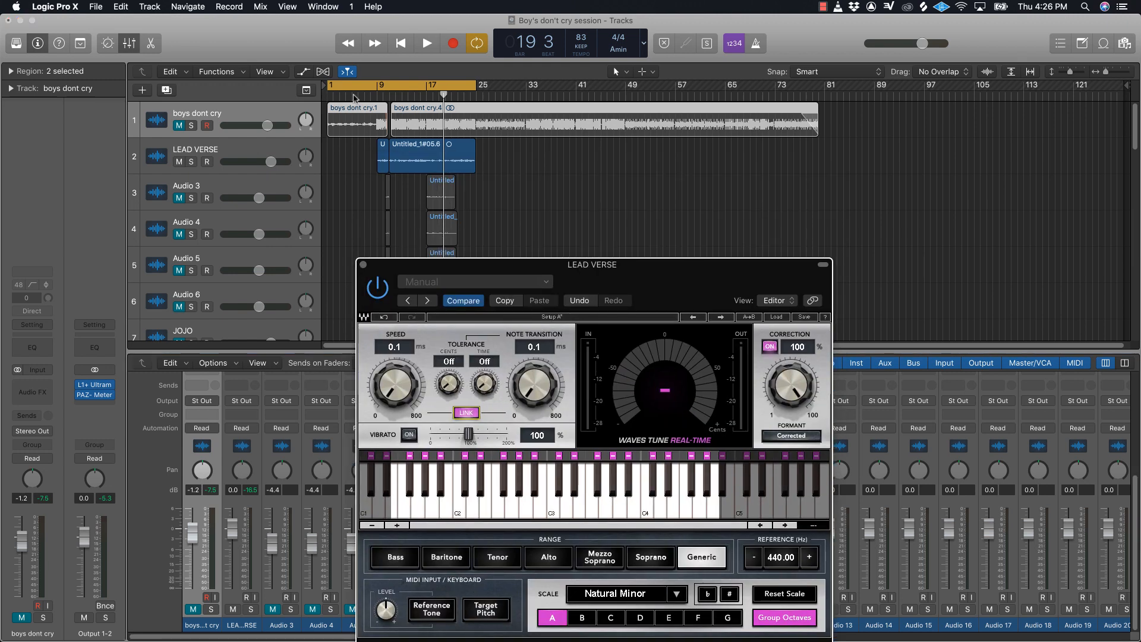
pyautogui.moveTo(326, 89); pyautogui.dragTo(379, 98)
pyautogui.moveTo(620, 269); pyautogui.dragTo(679, 145)
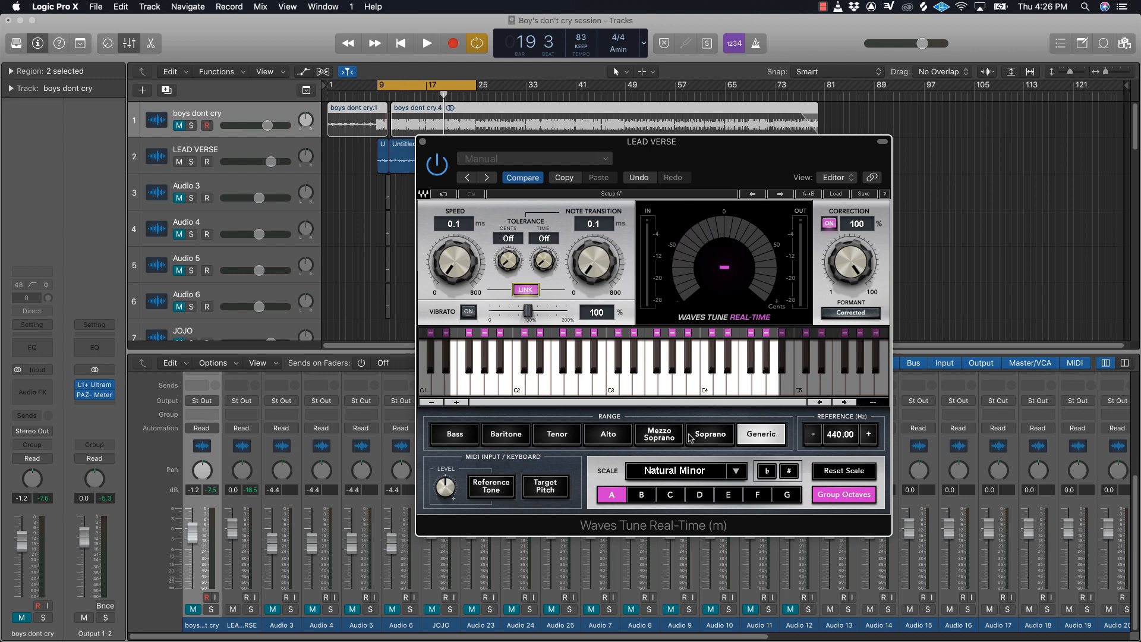
# - Set the Waves Tune vocal range to Alto and the correction amount to 85%
pyautogui.click(610, 440)
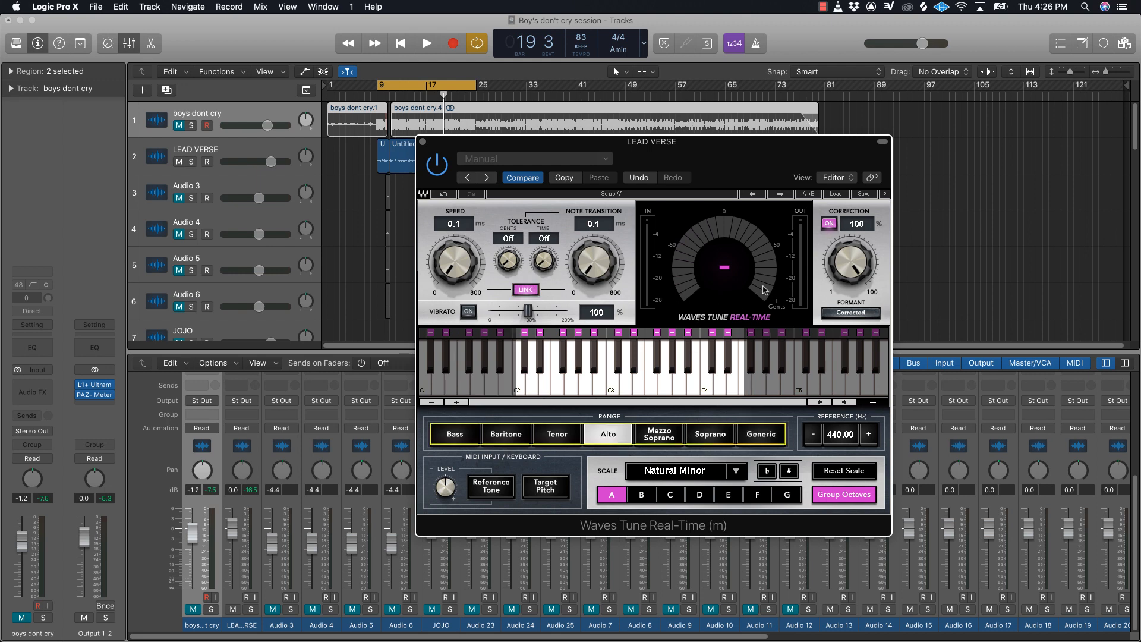
pyautogui.moveTo(847, 262); pyautogui.dragTo(857, 278)
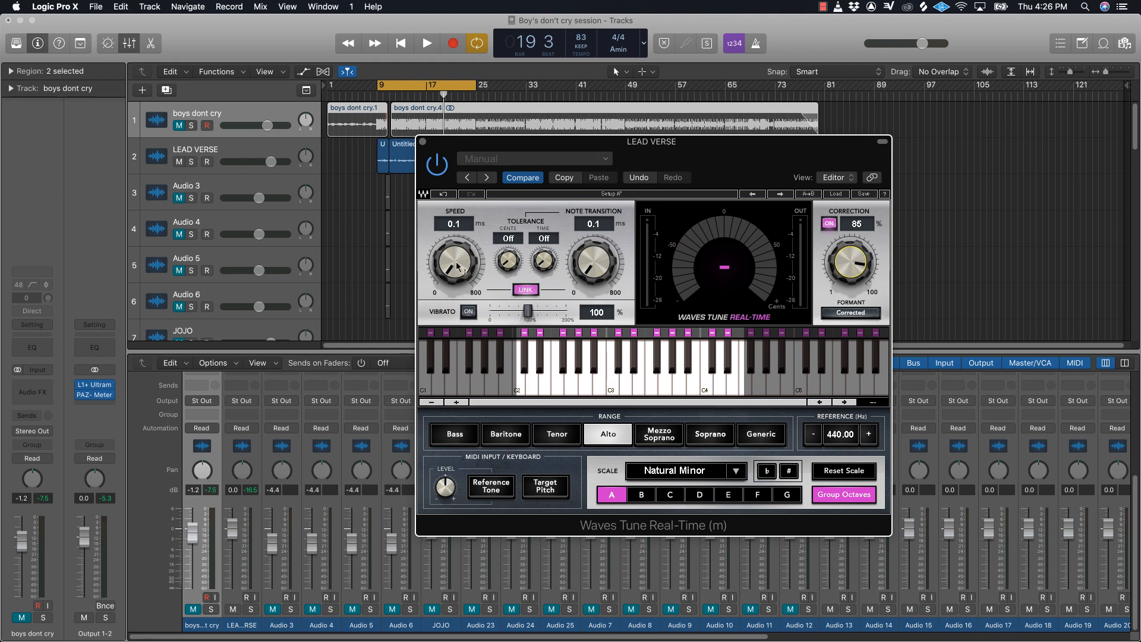
# - Play the soloed-out lead vocal and raise the linked speed and note transition to 13.0 ms
pyautogui.press('space')
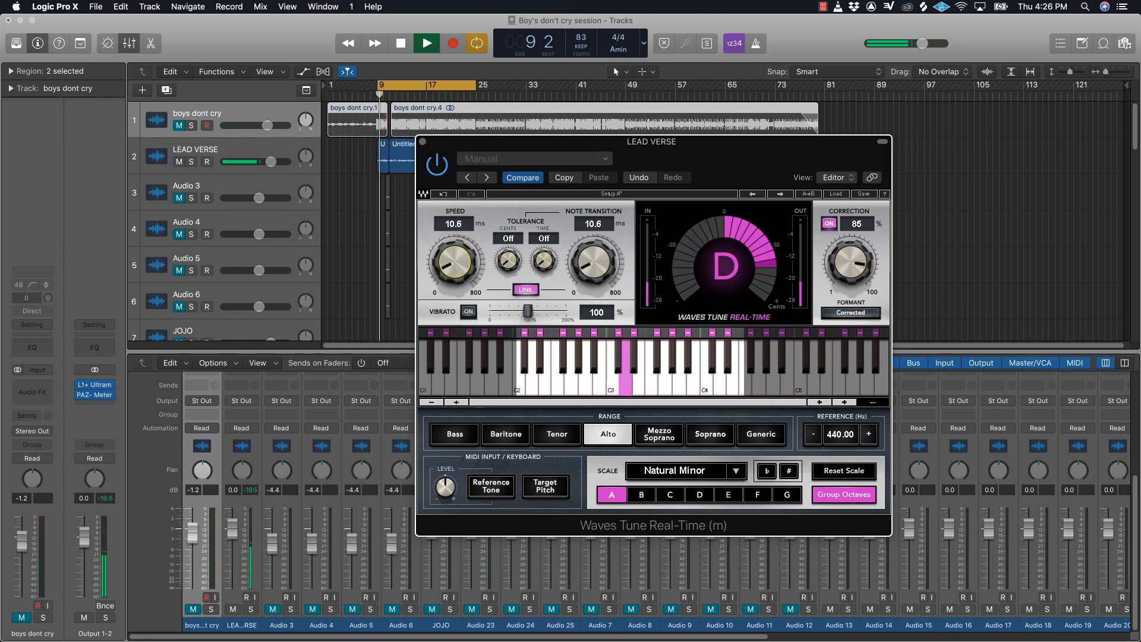
pyautogui.moveTo(457, 265); pyautogui.dragTo(457, 249)
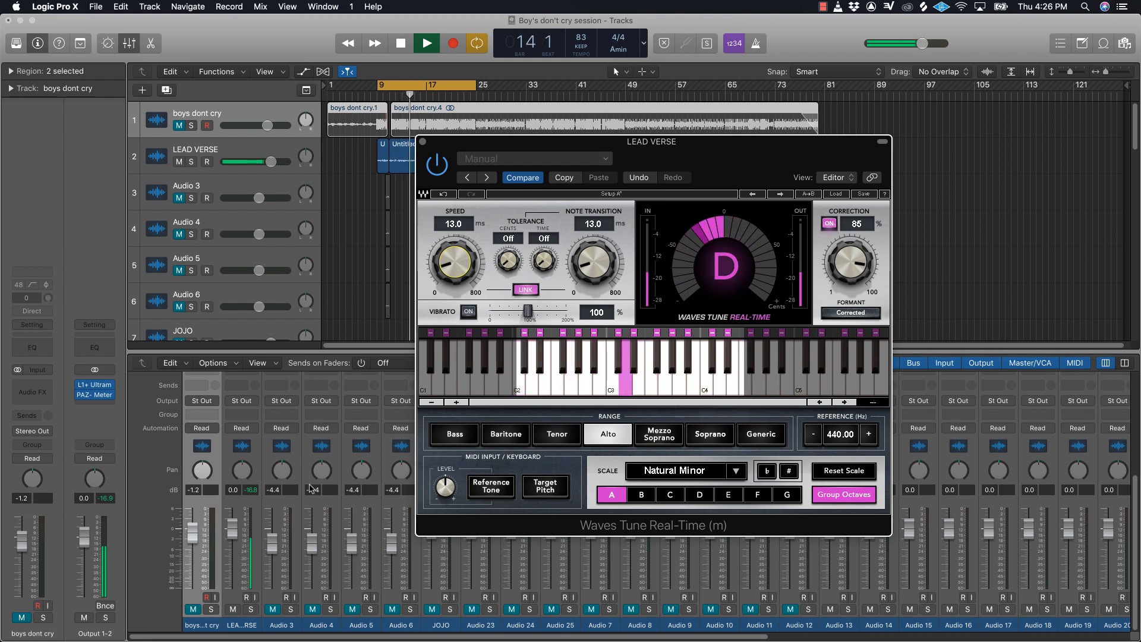
# - Audition the tuned vocal with the boys dont cry track briefly unmuted, mute that track again and stop playback
pyautogui.click(194, 608)
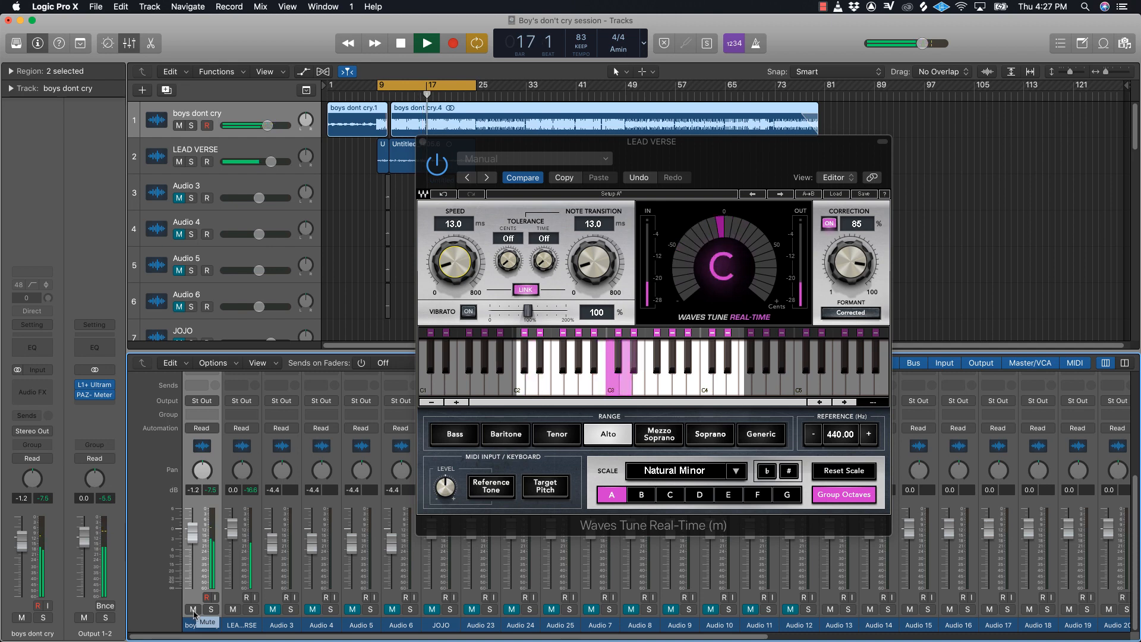
pyautogui.click(193, 609)
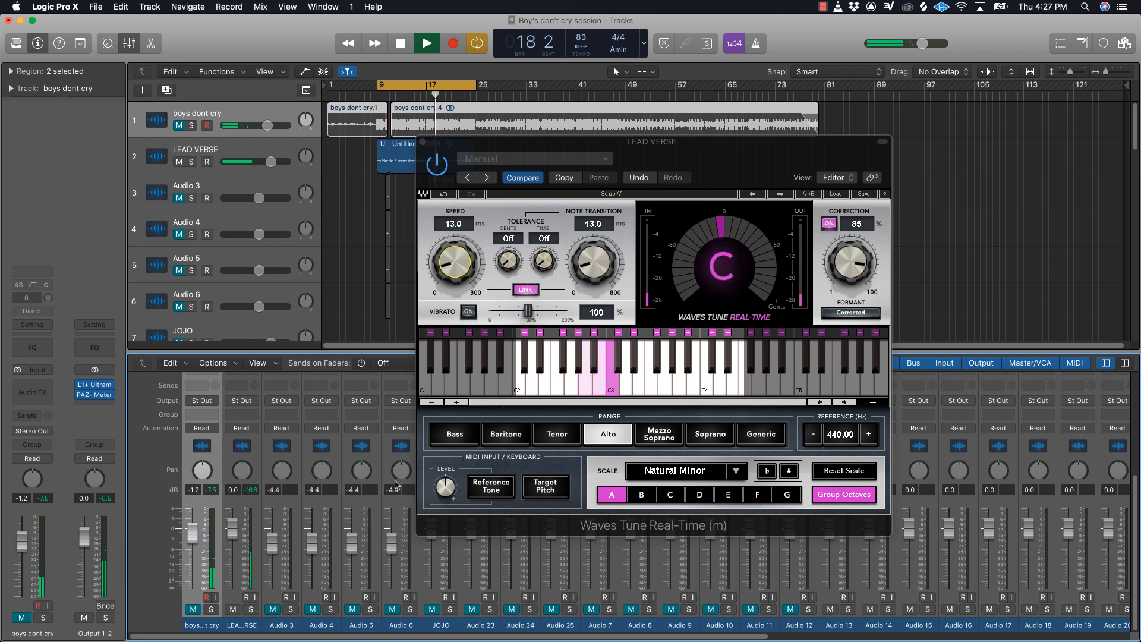
pyautogui.press('space')
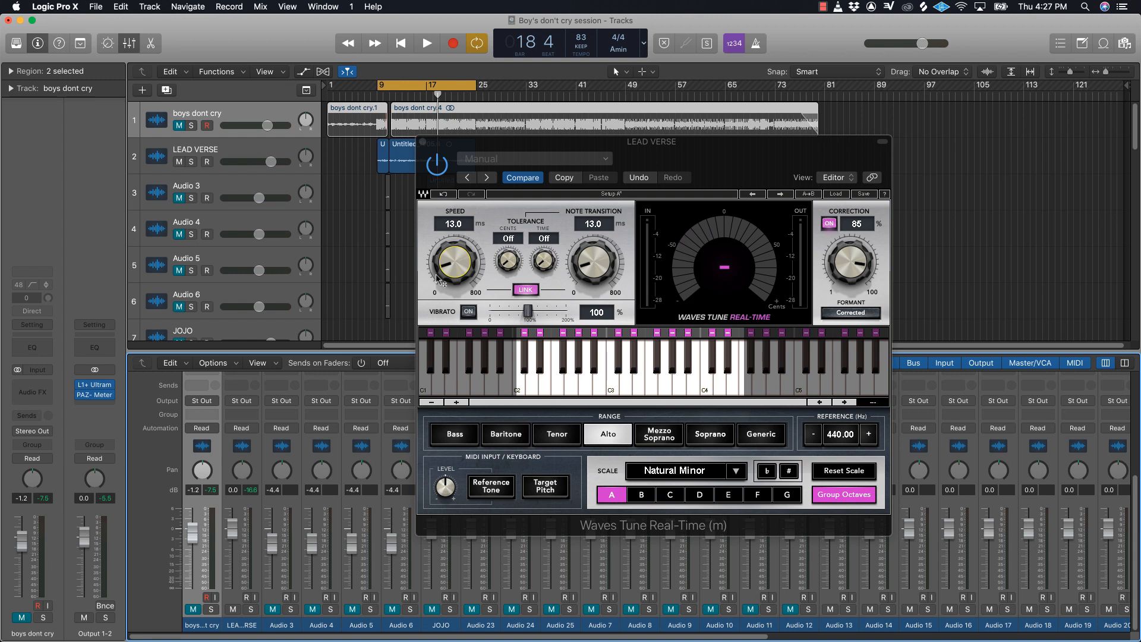
# - Audition the vocal with the linked speed and note transition at 0.1 ms and the correction at 100%
pyautogui.moveTo(459, 269); pyautogui.dragTo(459, 294)
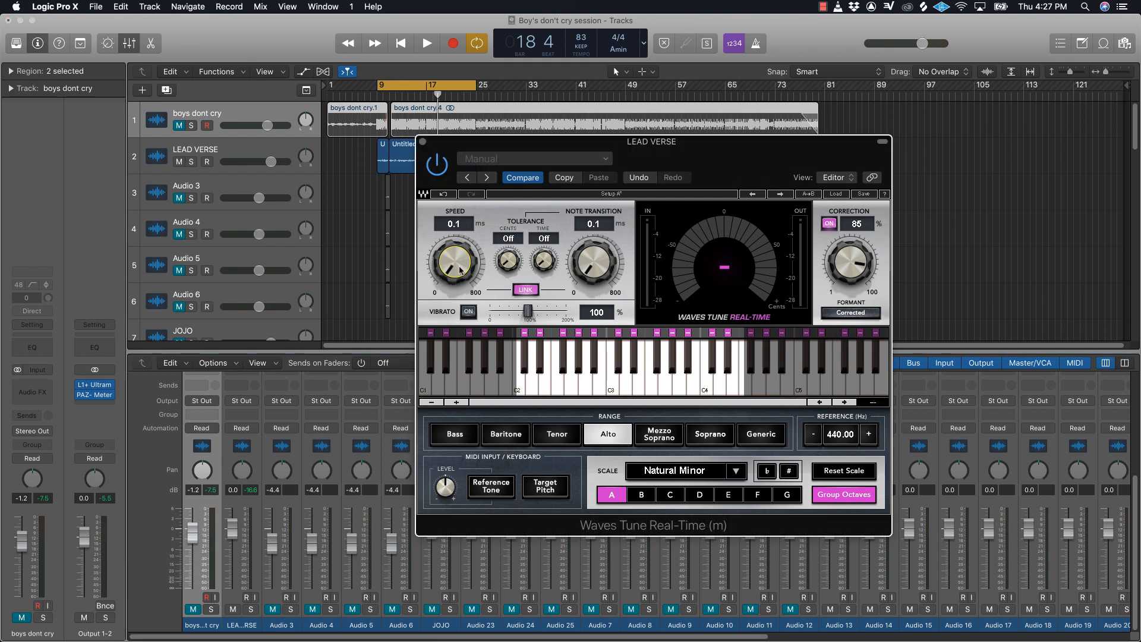
pyautogui.press('space')
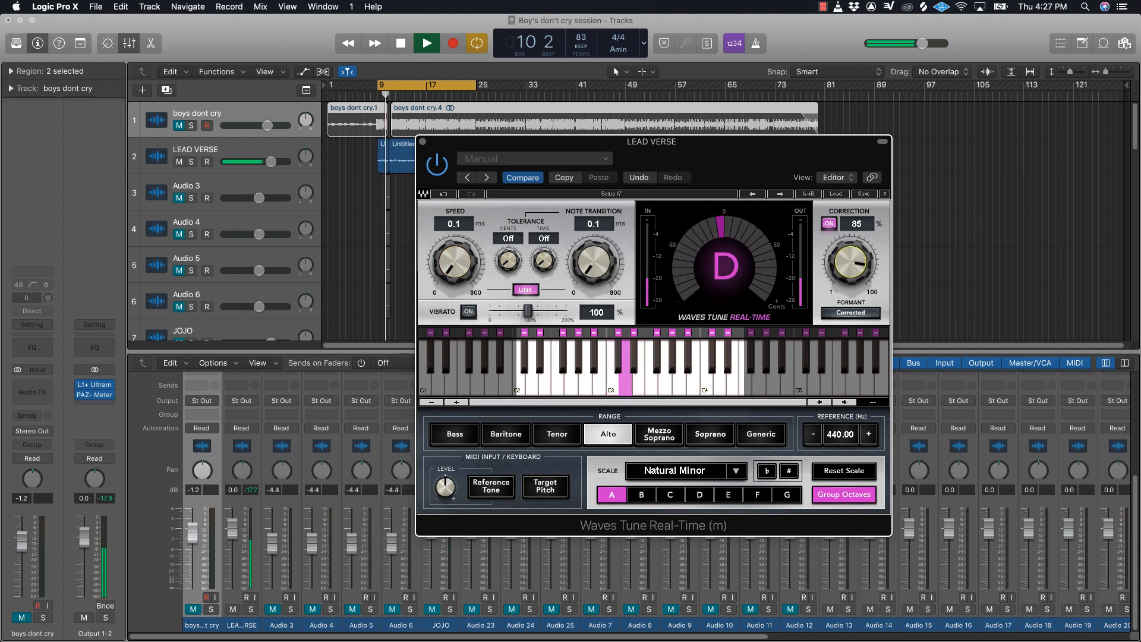
pyautogui.moveTo(854, 273); pyautogui.dragTo(854, 259)
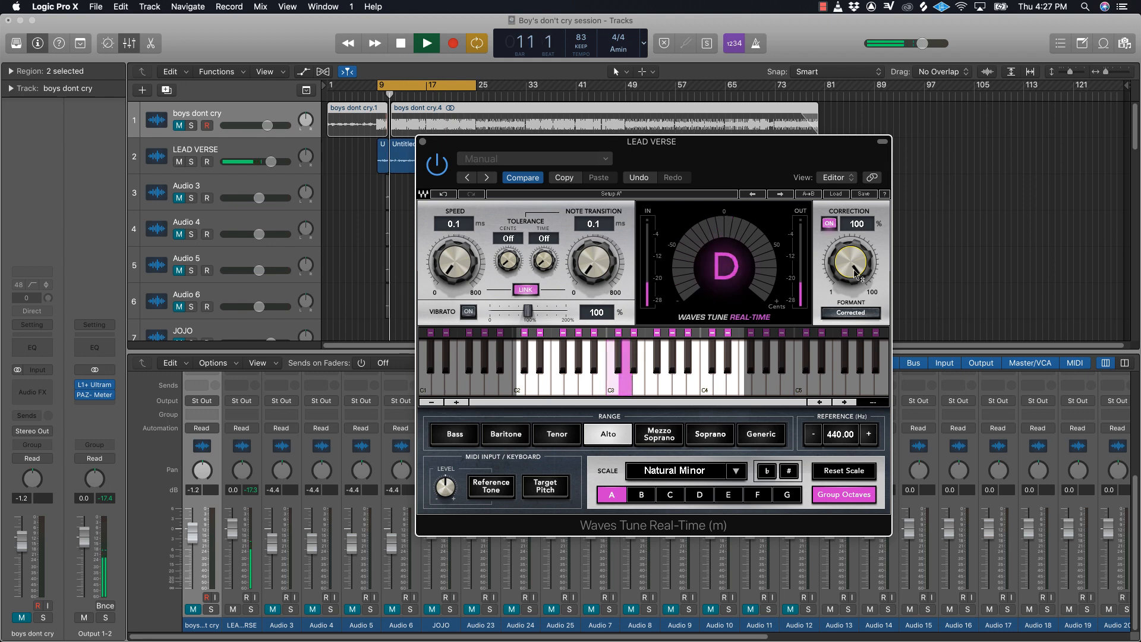
pyautogui.press('space')
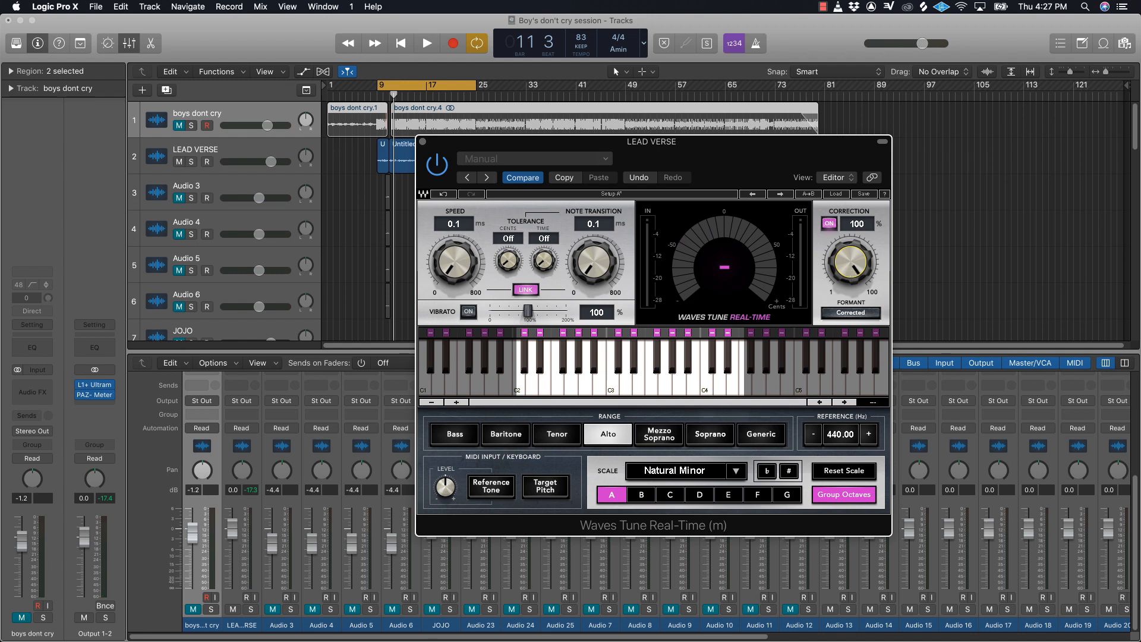
# - Set the correction to 85% and the linked speed and note transition to 13.0 ms, and close Waves Tune
pyautogui.moveTo(853, 261); pyautogui.dragTo(853, 266)
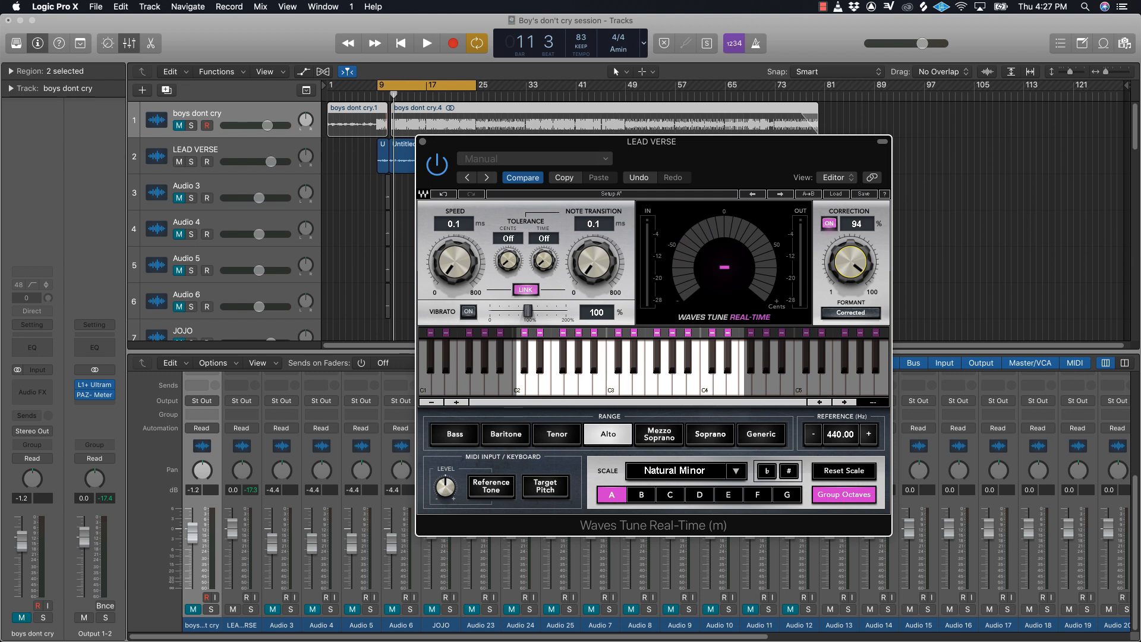
pyautogui.moveTo(850, 262); pyautogui.dragTo(850, 265)
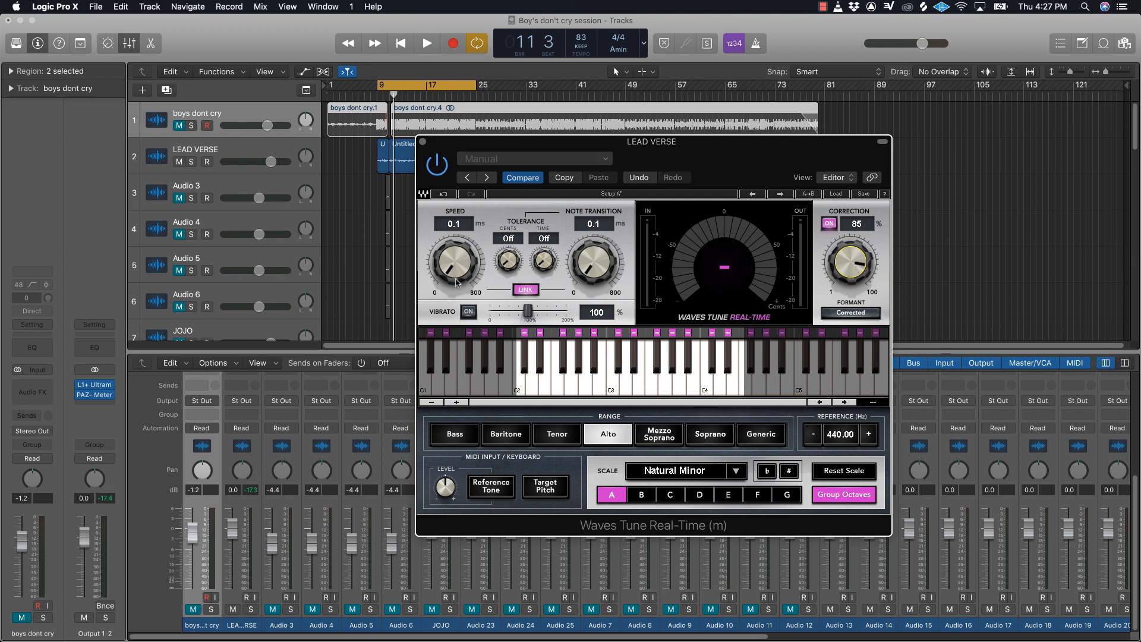
pyautogui.moveTo(457, 283); pyautogui.dragTo(456, 276)
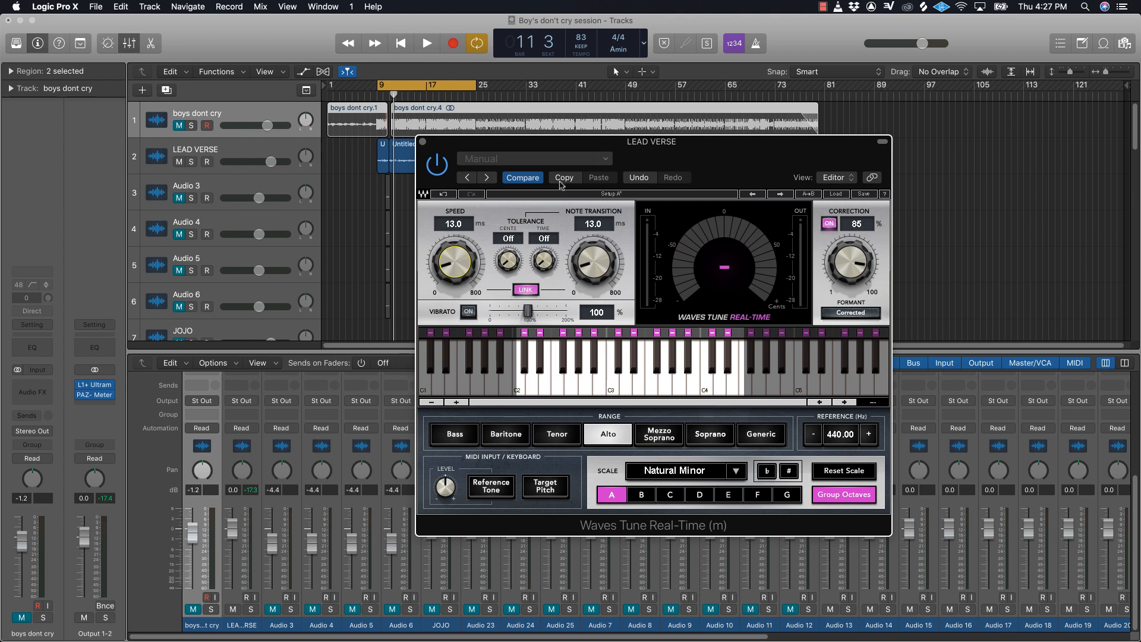
pyautogui.click(422, 143)
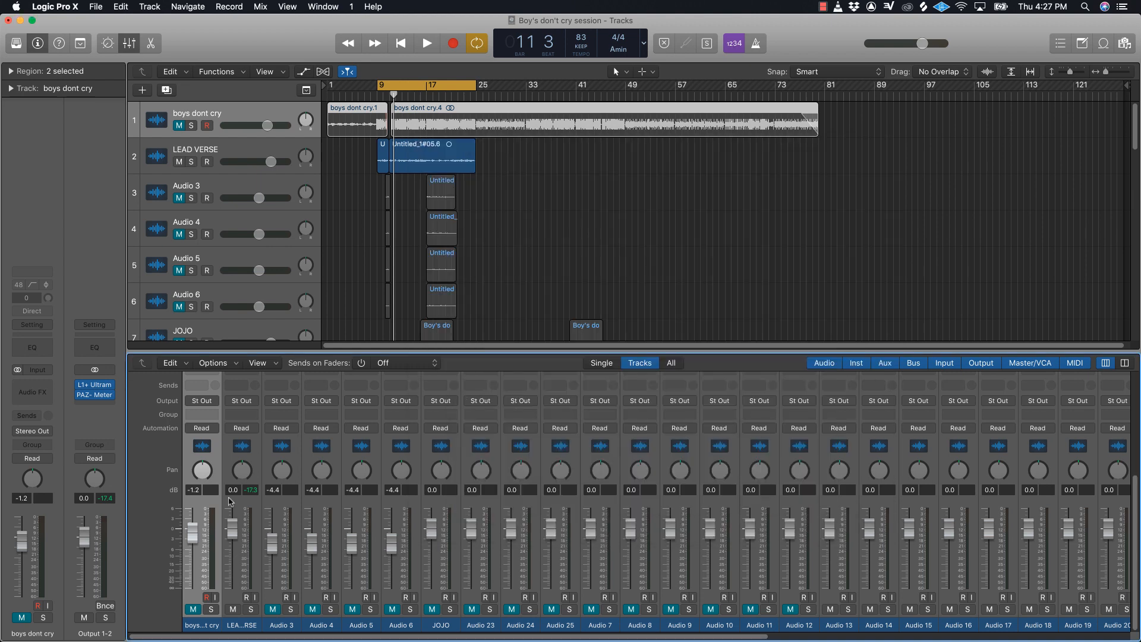
# - Open and enable the REQ 6 equalizer on the LEAD VERSE channel, and move its window clear of the channel's inserts
pyautogui.scroll(5, 243, 506)
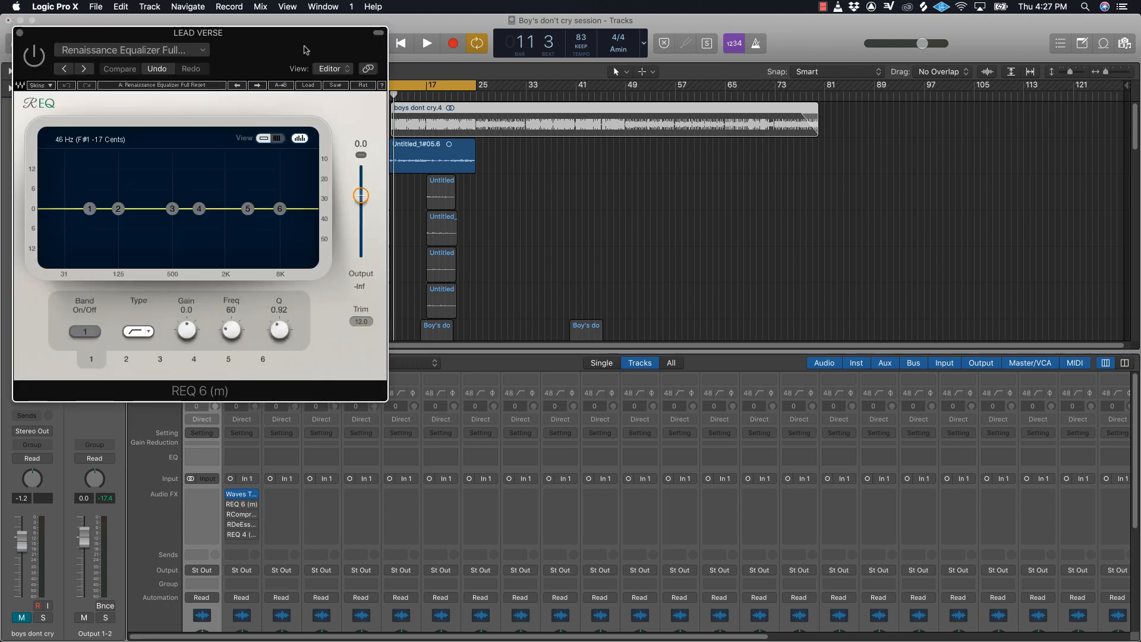
pyautogui.moveTo(306, 49); pyautogui.dragTo(619, 197)
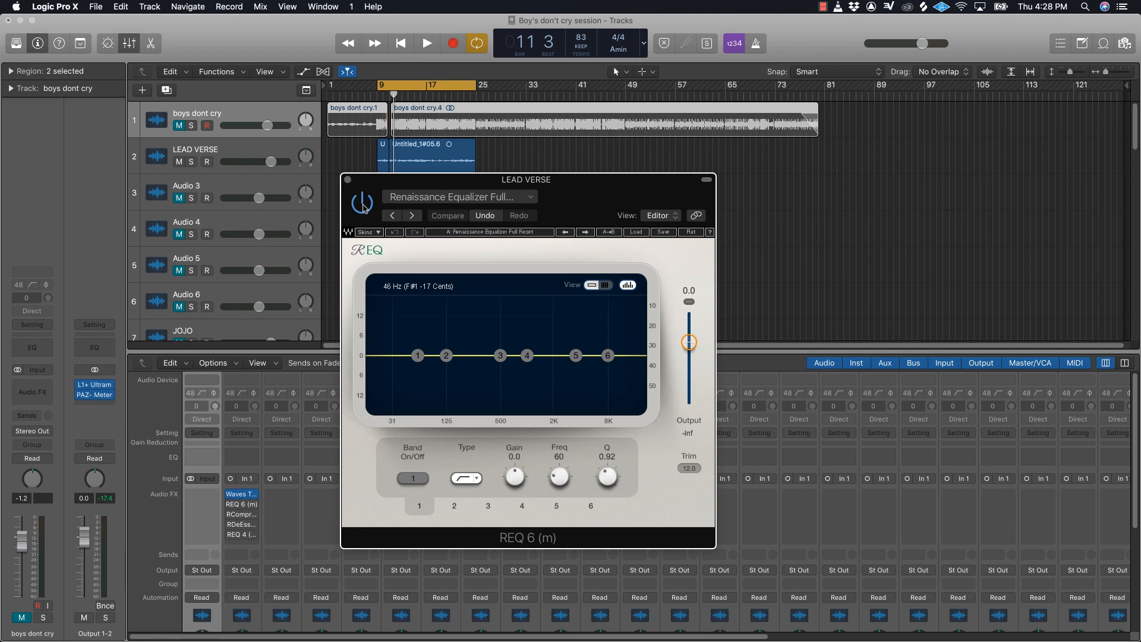
pyautogui.moveTo(586, 214); pyautogui.dragTo(679, 240)
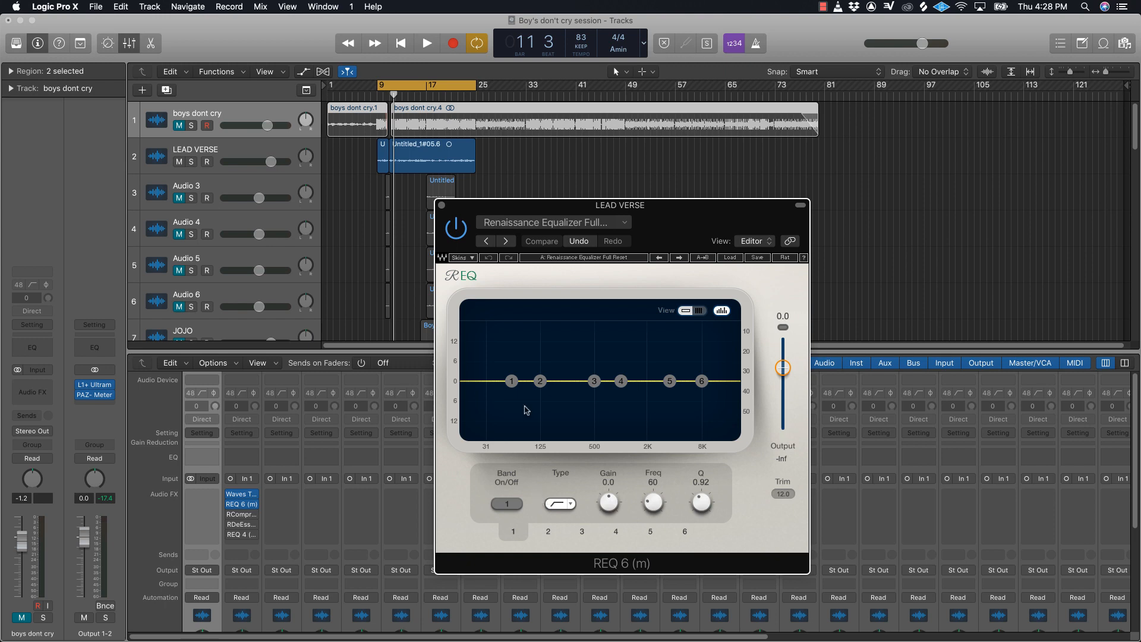
# - Enable band 1 as a Hi-Pass filter and raise its frequency to 135 Hz while the vocal plays
pyautogui.click(569, 506)
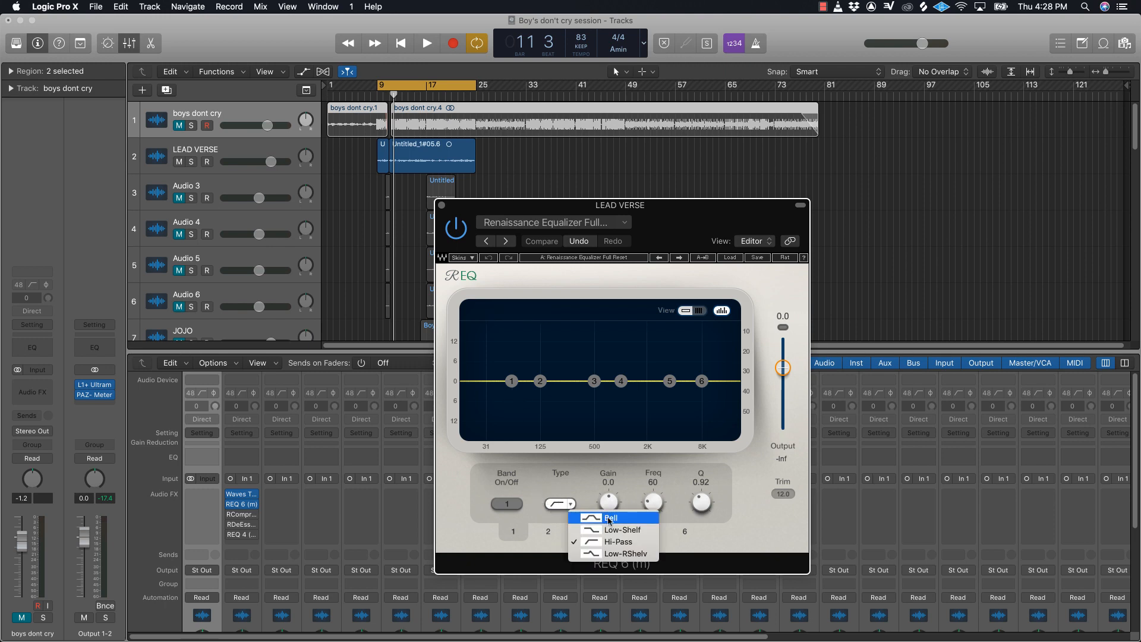
pyautogui.click(548, 488)
pyautogui.moveTo(512, 380); pyautogui.dragTo(513, 381)
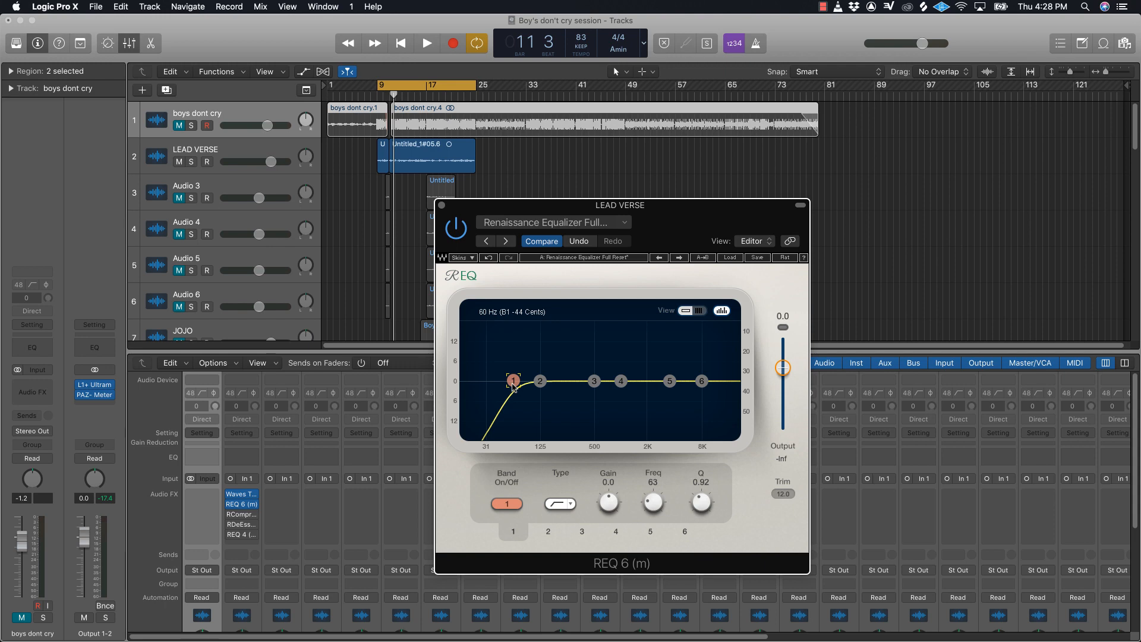
pyautogui.press('space')
pyautogui.moveTo(512, 389); pyautogui.dragTo(542, 381)
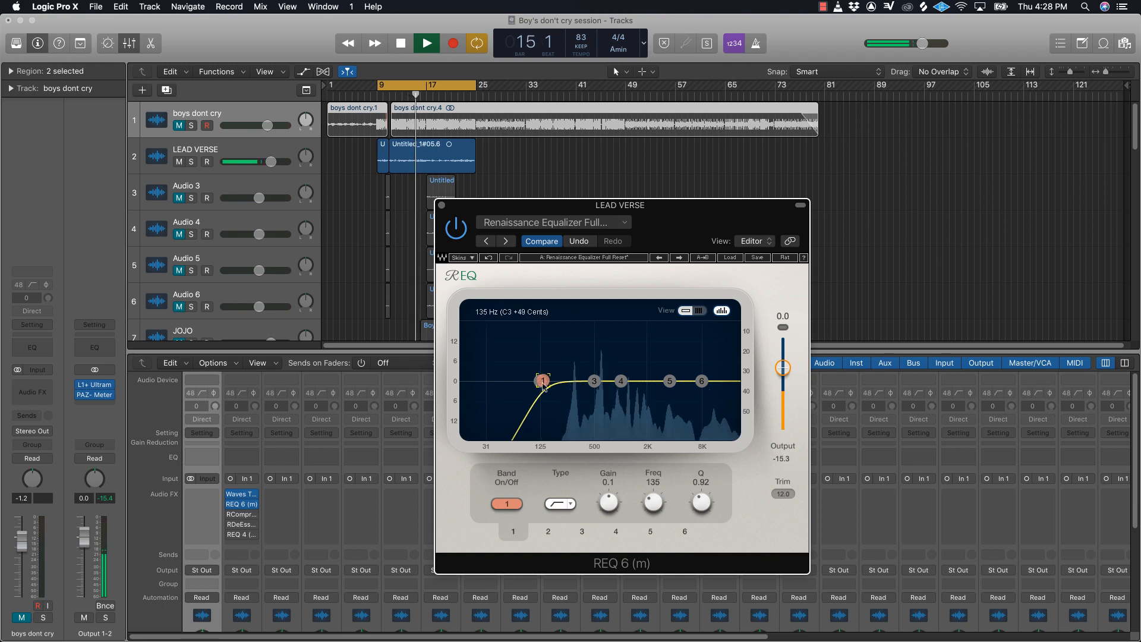
pyautogui.press('space')
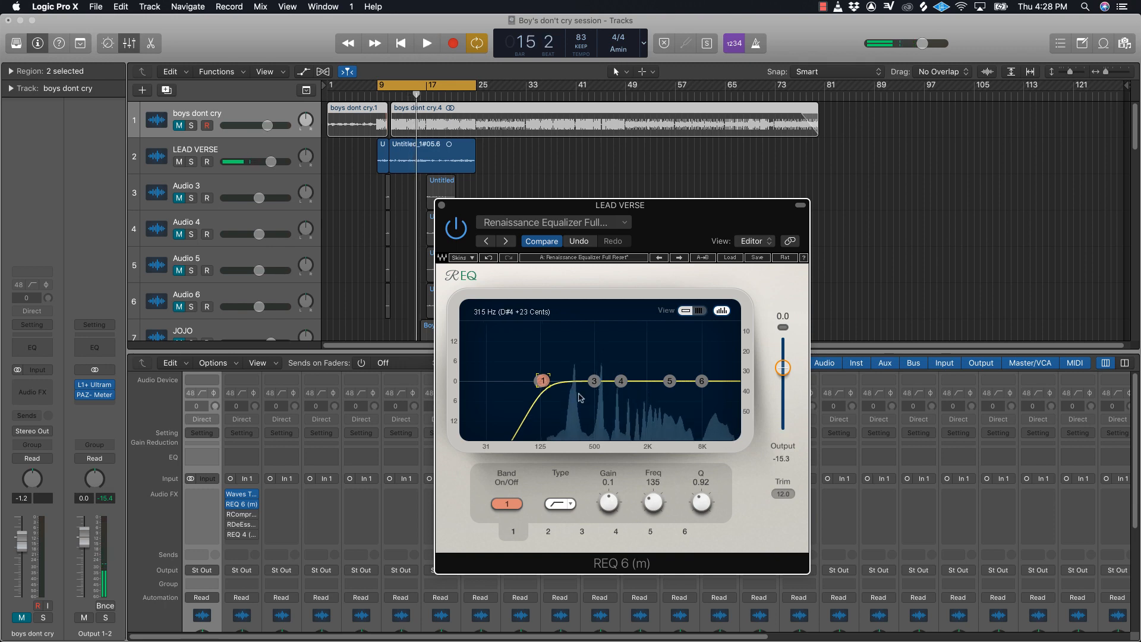
# - Select band 2, try a frequency of 200 Hz and settle on 250 Hz
pyautogui.click(537, 385)
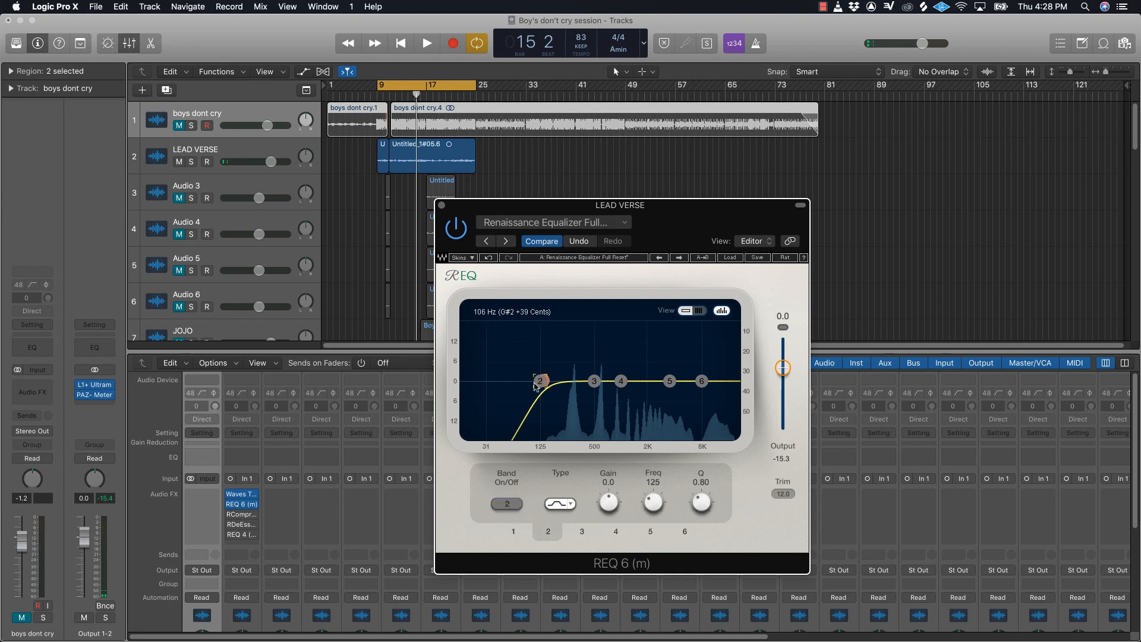
pyautogui.click(663, 503)
pyautogui.click(654, 481)
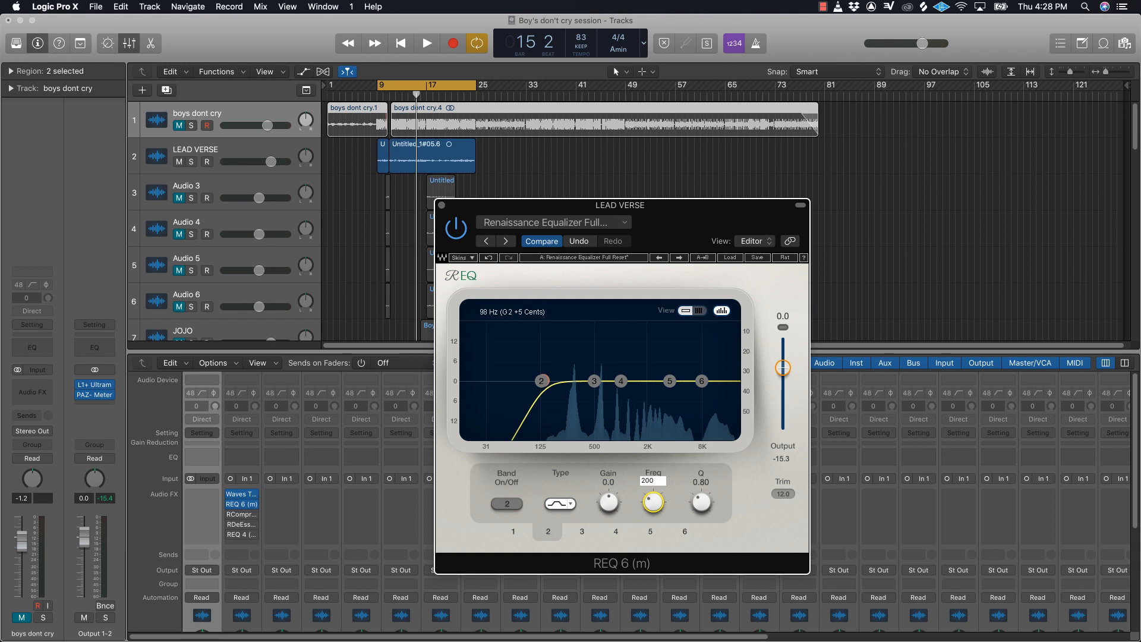
pyautogui.press('Return')
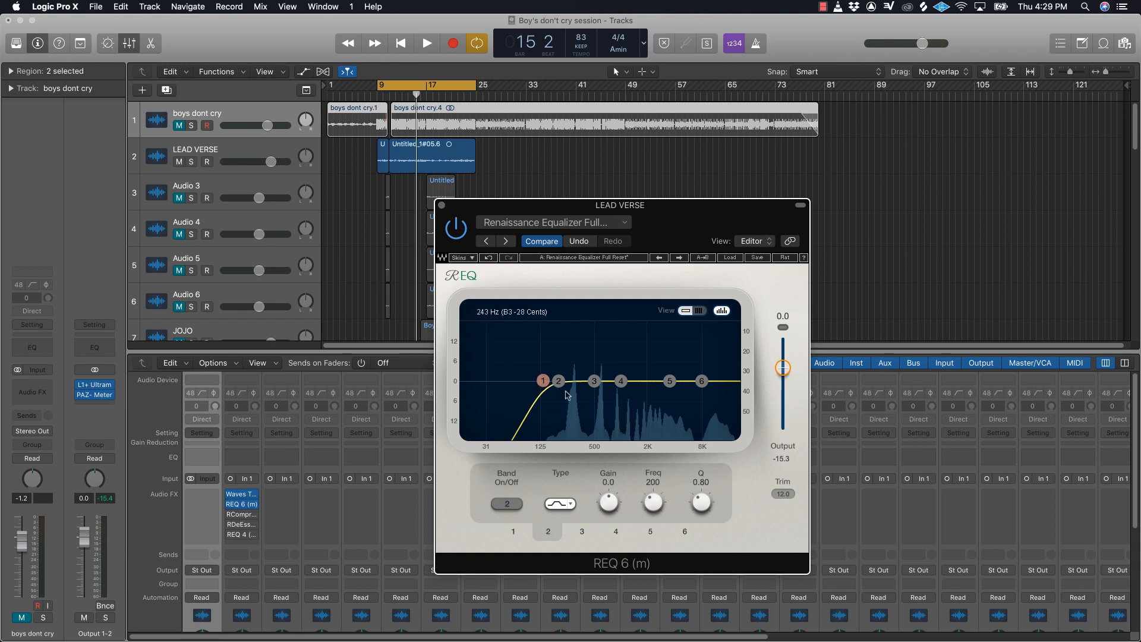
pyautogui.click(656, 483)
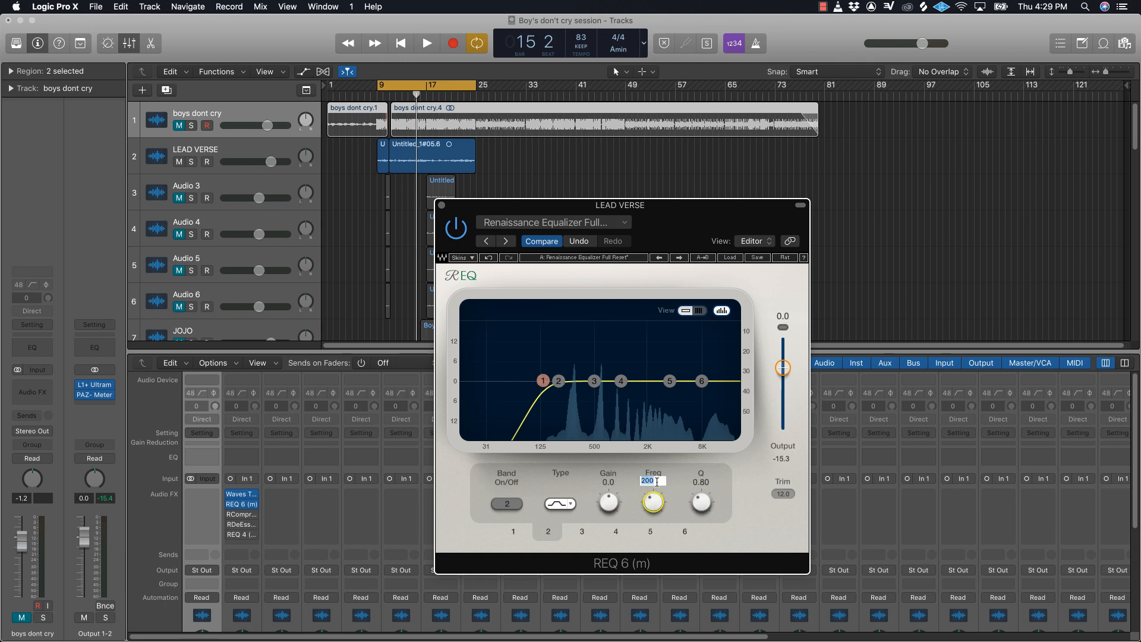
pyautogui.write('2')
pyautogui.press('Return')
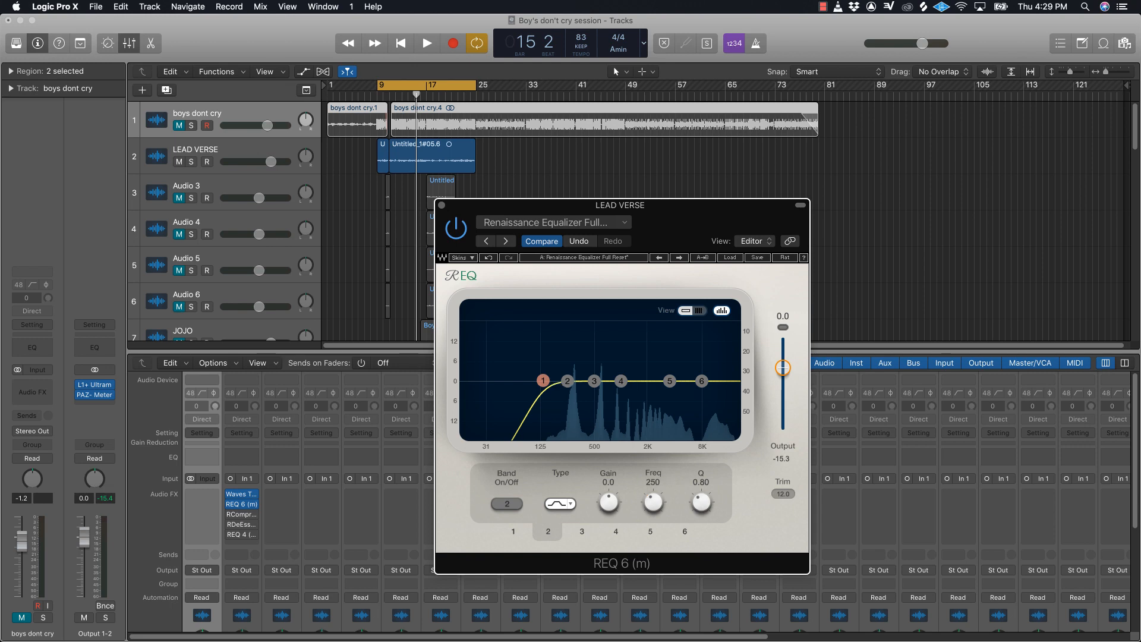
# - Enable band 2 and lower its gain to -3.0 while playing the vocal, and stop playback
pyautogui.click(504, 507)
pyautogui.press('space')
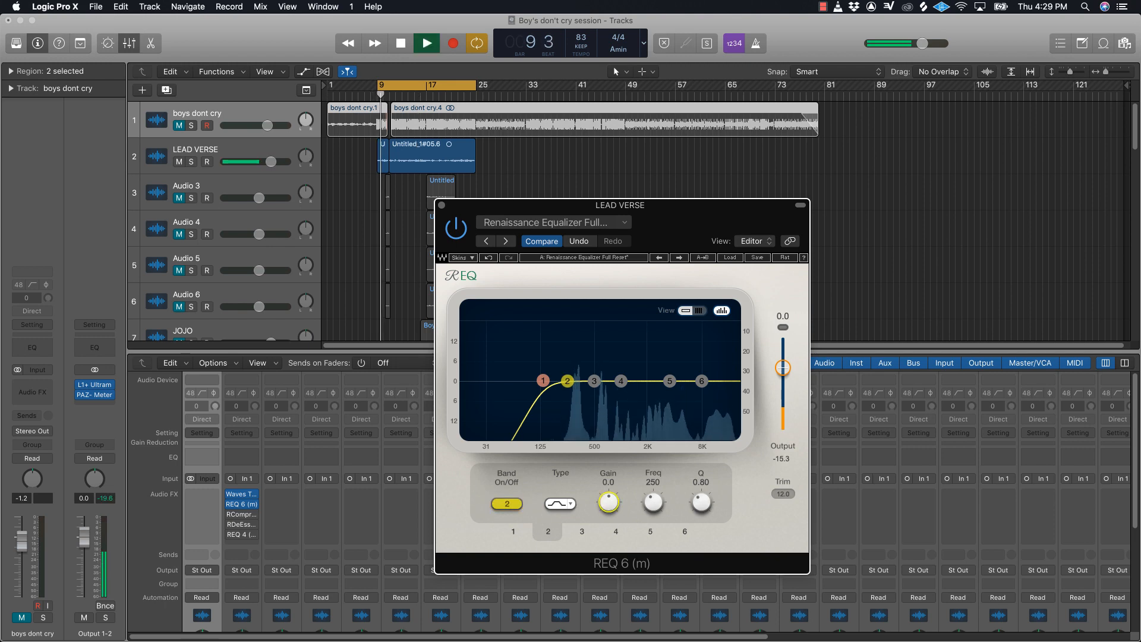
pyautogui.moveTo(609, 502); pyautogui.dragTo(609, 517)
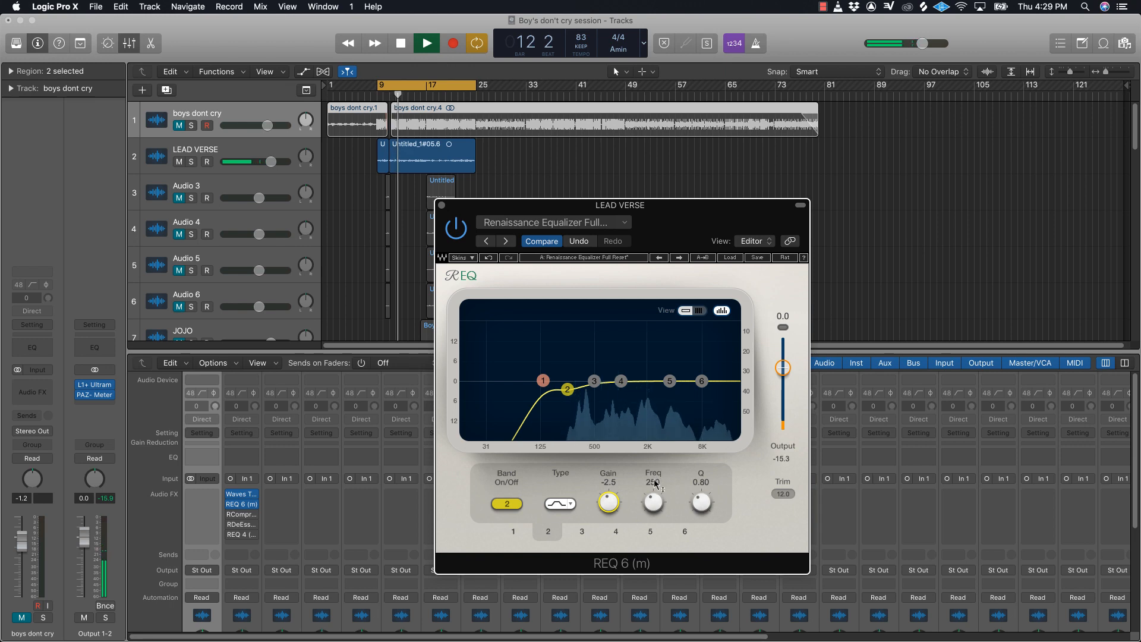
pyautogui.moveTo(608, 504); pyautogui.dragTo(607, 501)
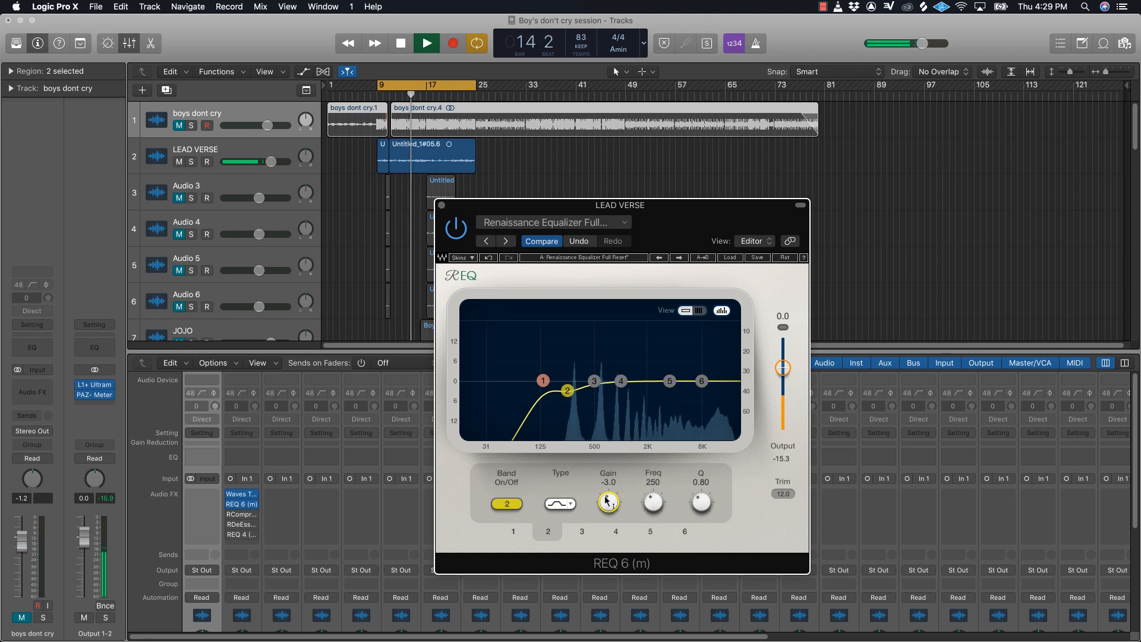
pyautogui.press('space')
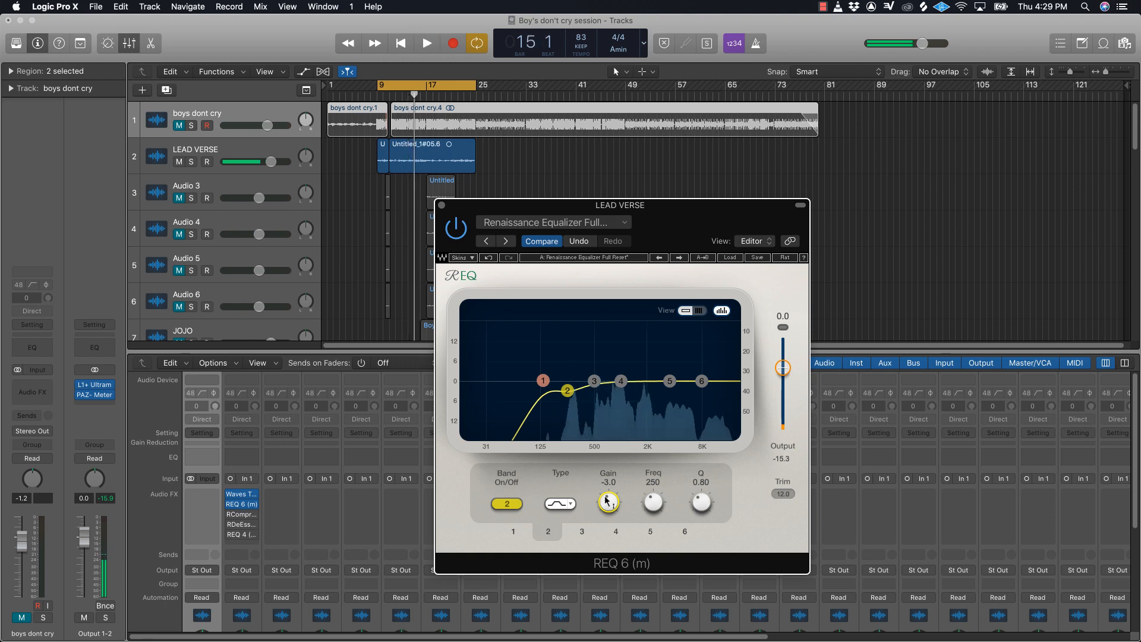
# - Set band 3's frequency to 350 Hz, enable the band and lower its gain to -3.0
pyautogui.click(594, 382)
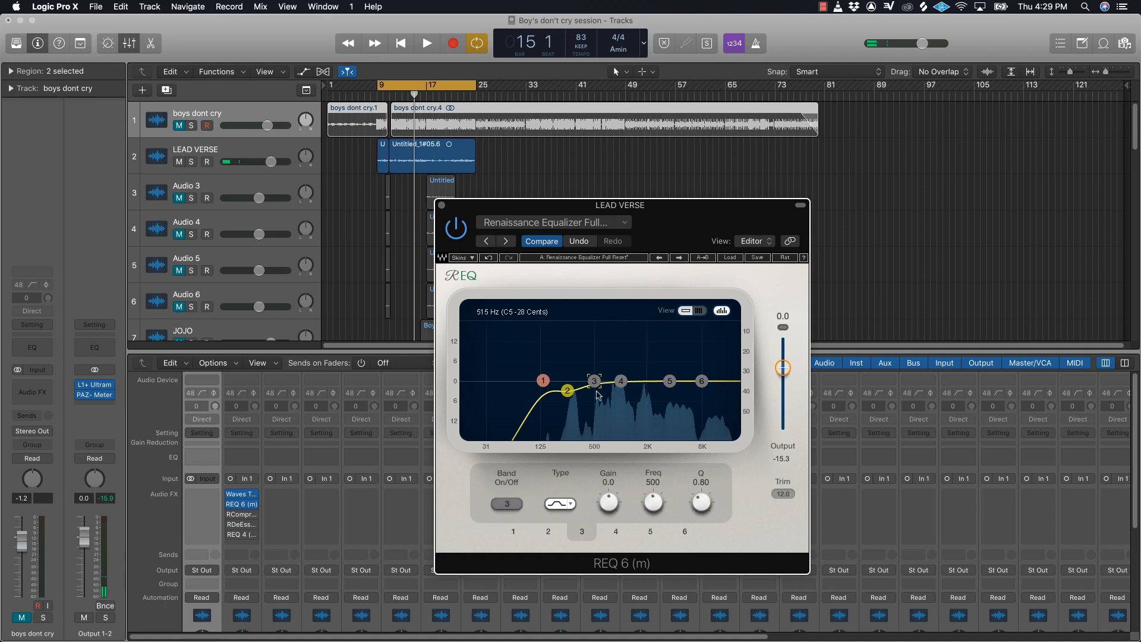
pyautogui.doubleClick(654, 502)
pyautogui.click(654, 502)
pyautogui.doubleClick(655, 502)
pyautogui.write('35')
pyautogui.press('Return')
pyautogui.click(508, 505)
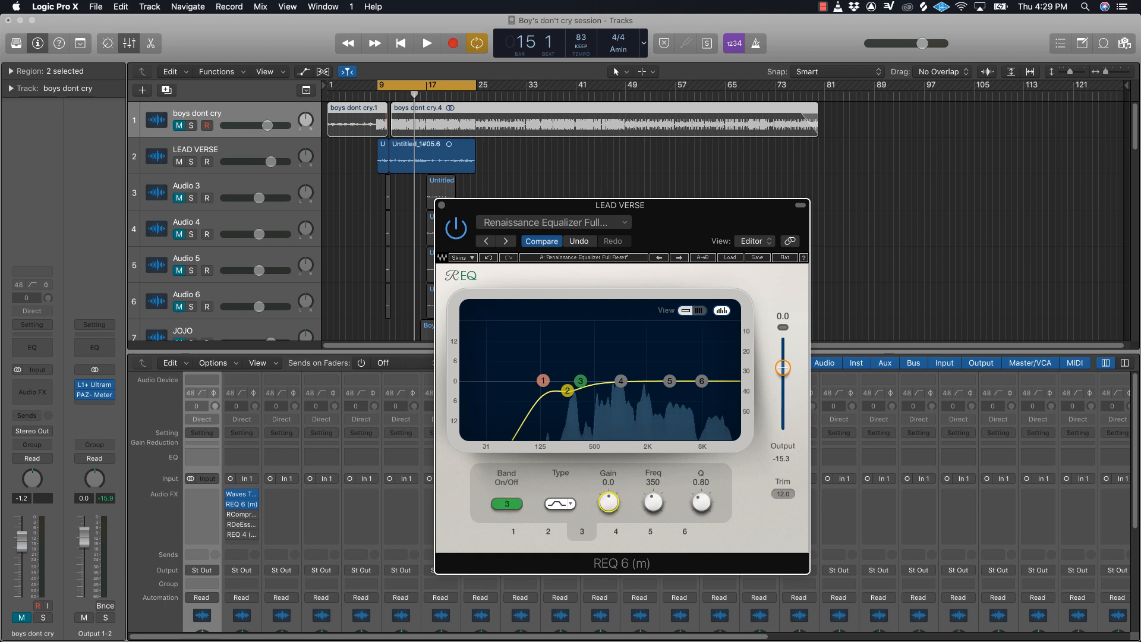
pyautogui.moveTo(608, 503); pyautogui.dragTo(609, 517)
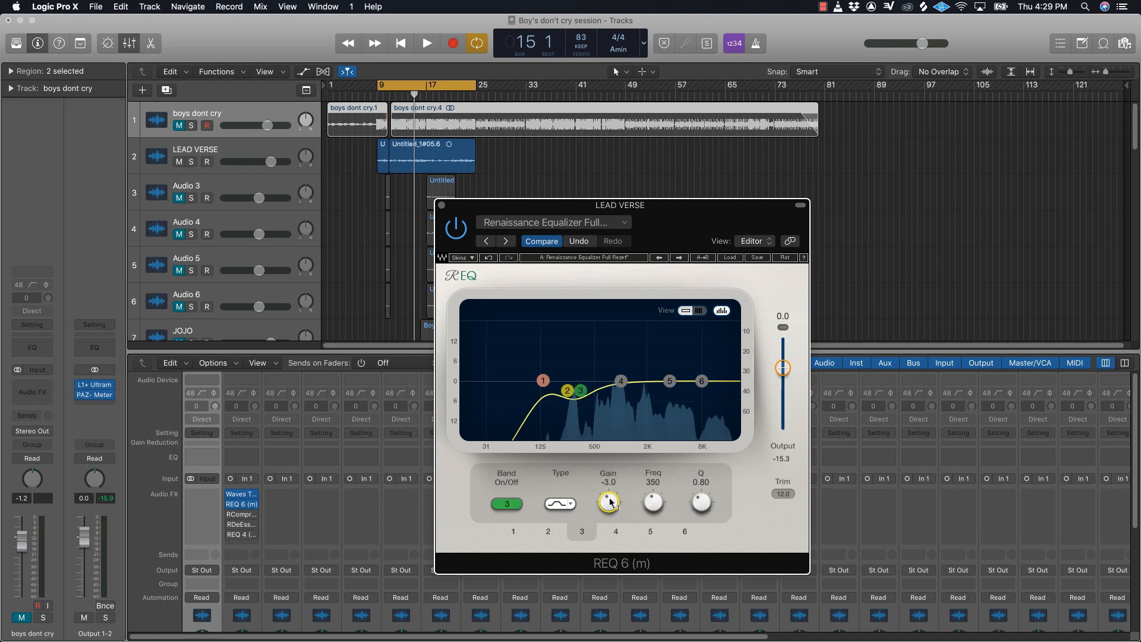
# - Play the equalized vocal and compare it with REQ 6 briefly bypassed
pyautogui.press('space')
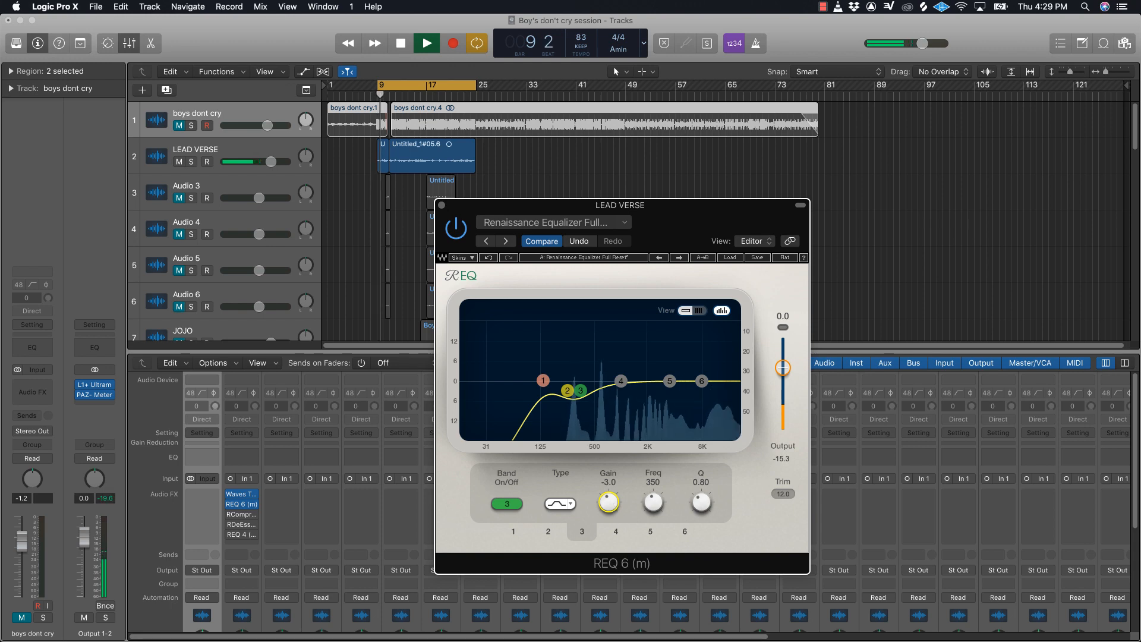
pyautogui.click(457, 229)
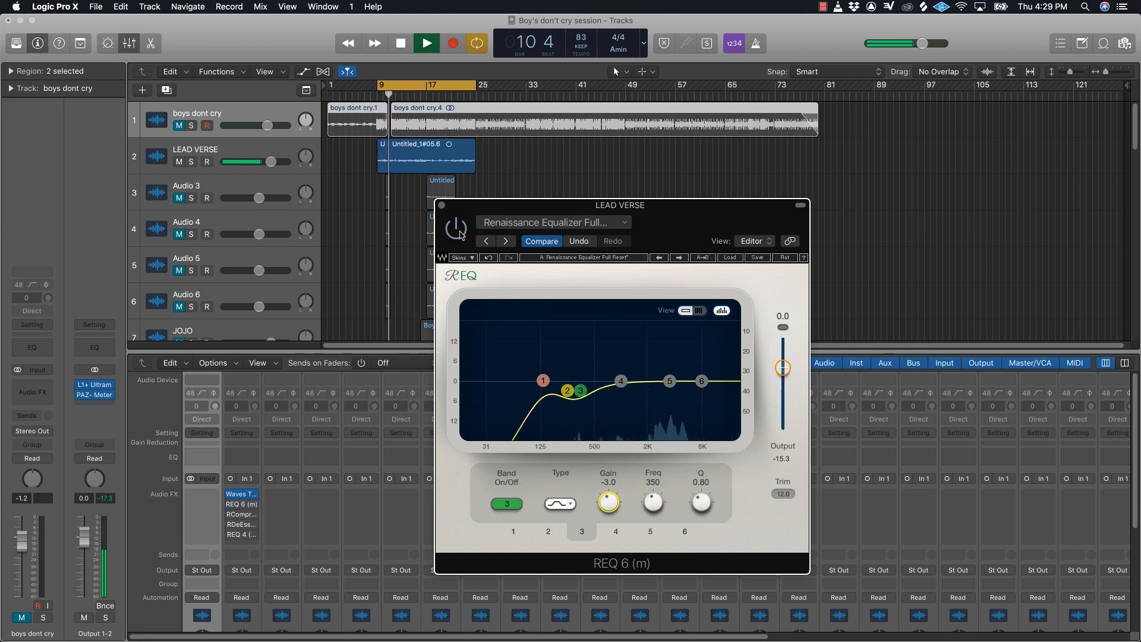
pyautogui.click(456, 229)
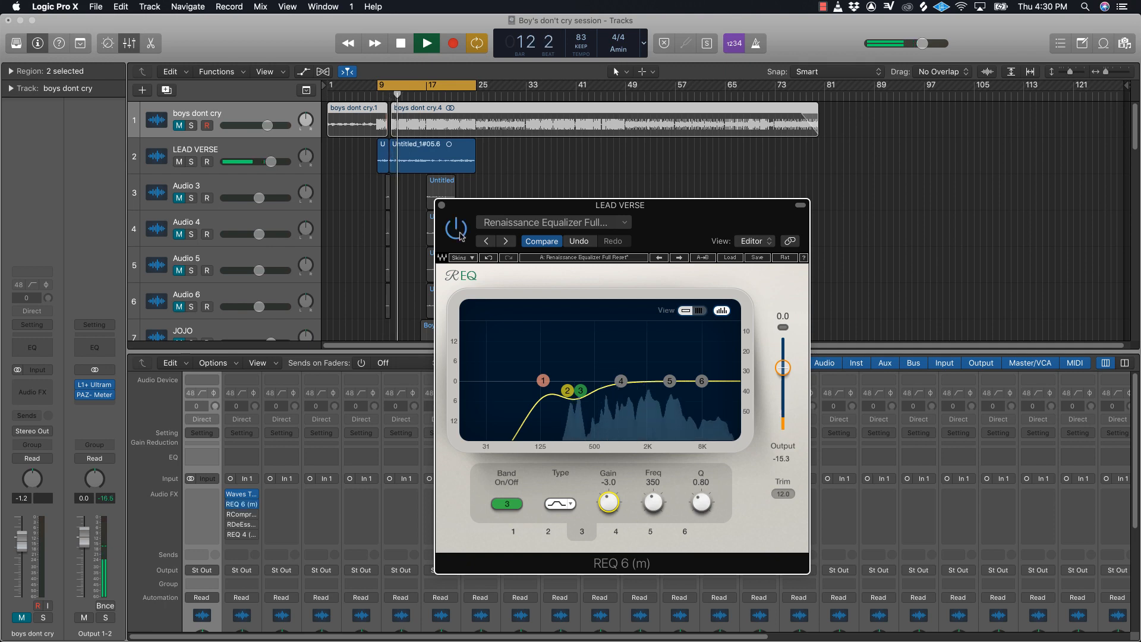
# - Audition the equalized vocal with the boys dont cry track unmuted, stop playback and mute that track again
pyautogui.scroll(-5, 196, 594)
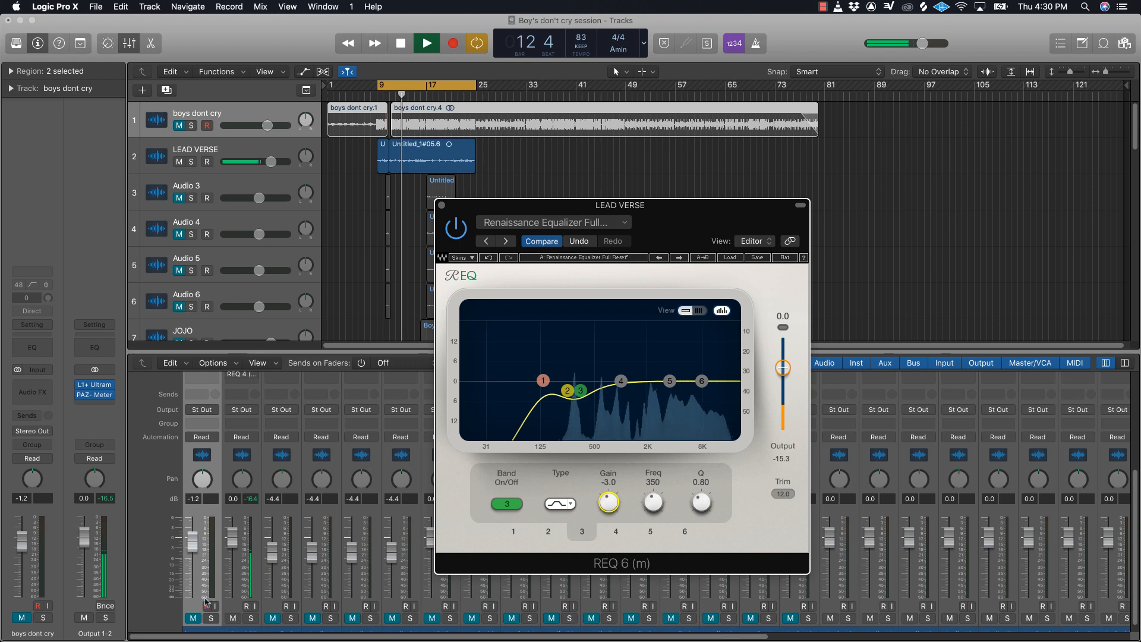
pyautogui.click(193, 618)
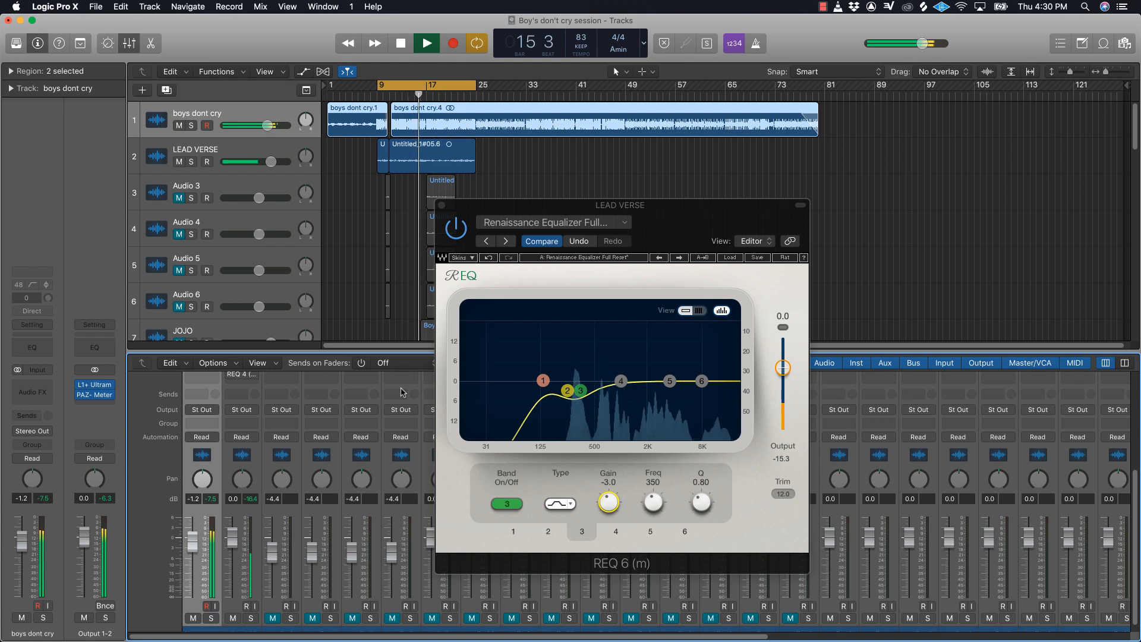
pyautogui.press('space')
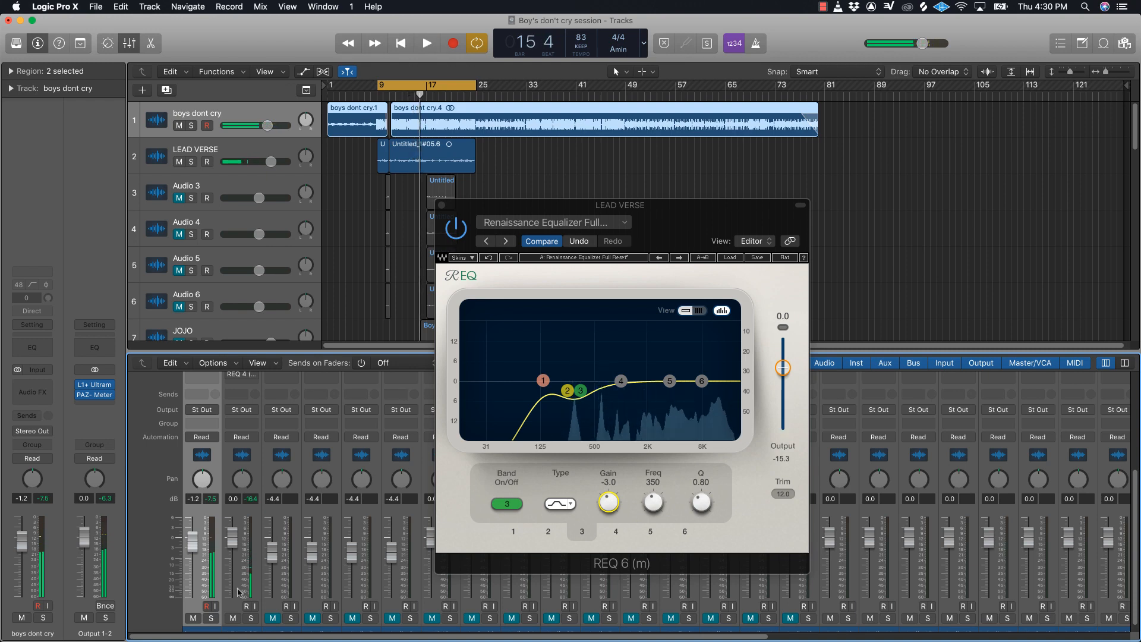
pyautogui.click(194, 618)
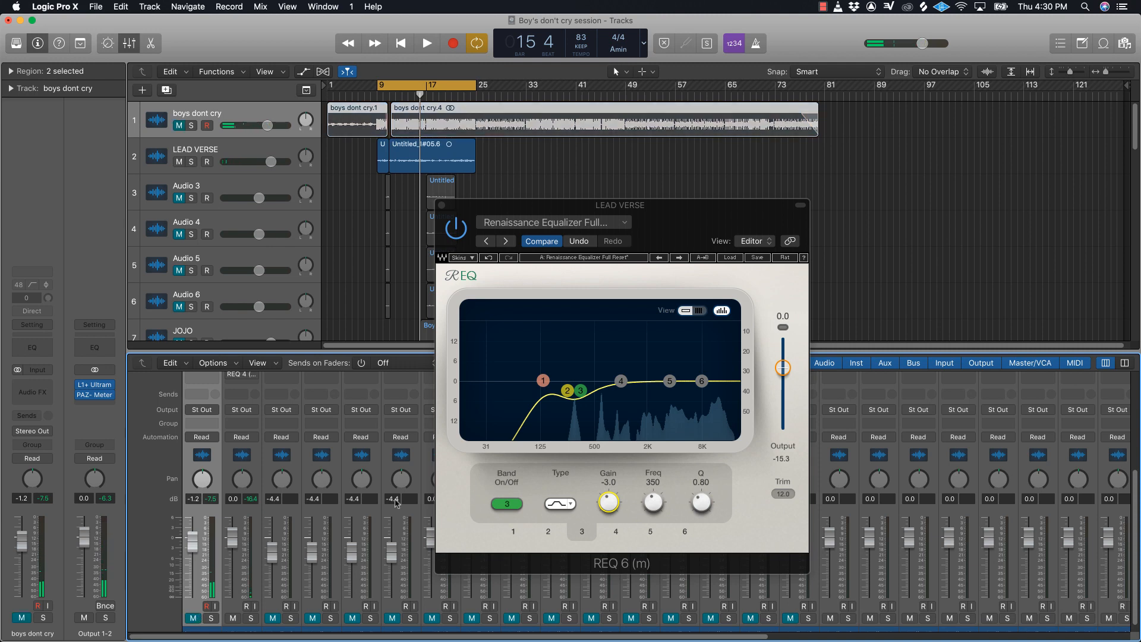
# - Select band 4 of the equalizer and set its frequency to 500 Hz
pyautogui.click(621, 381)
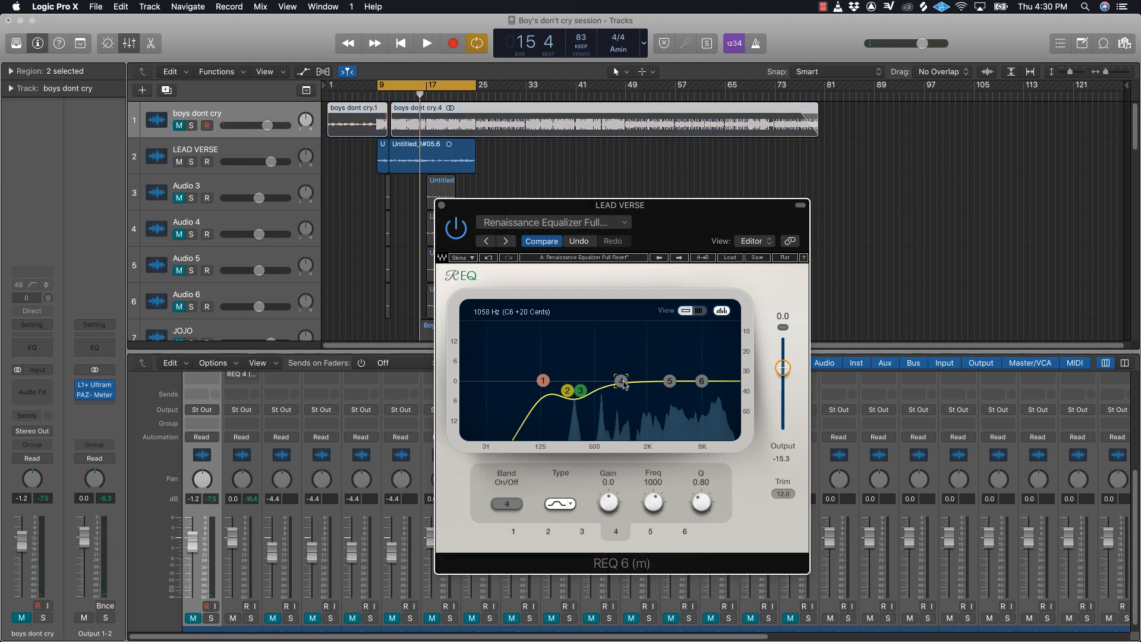
pyautogui.click(654, 483)
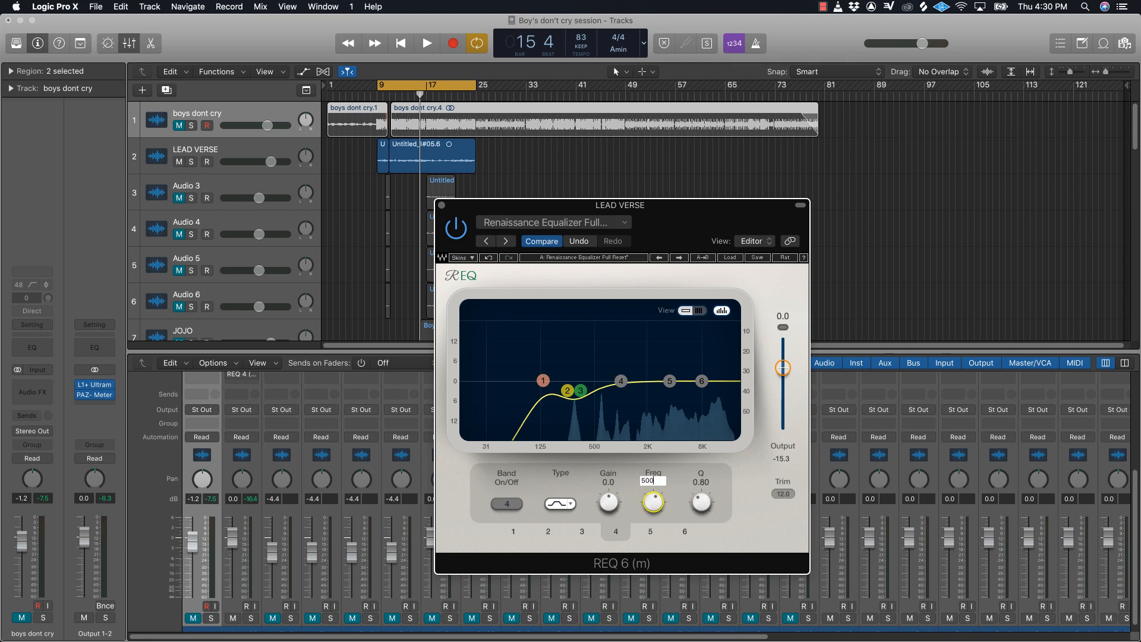
pyautogui.press('Return')
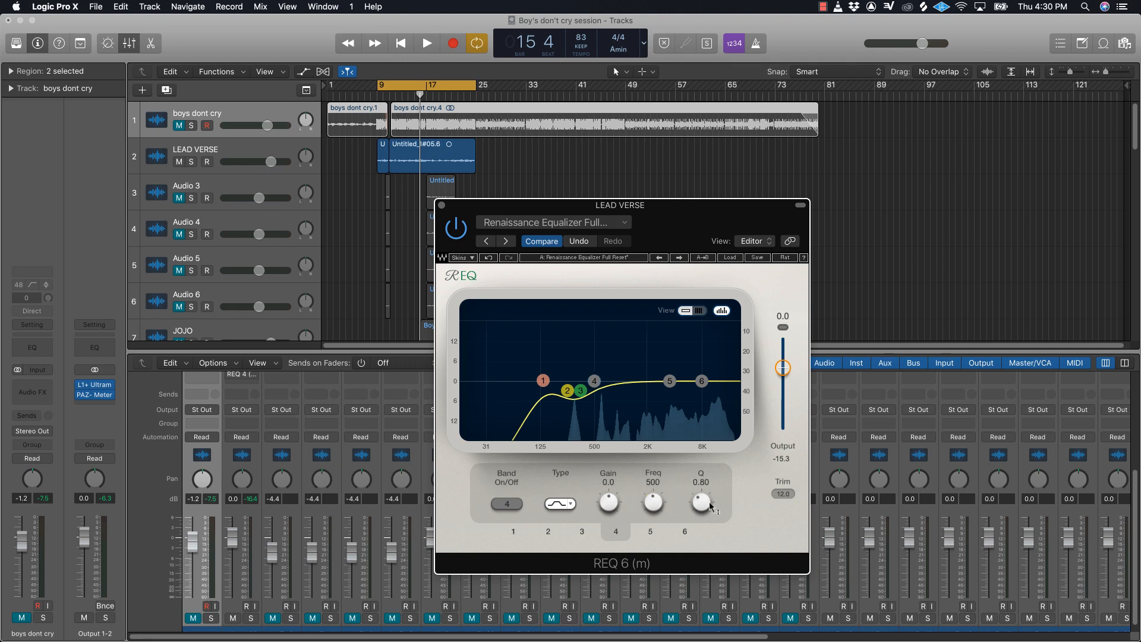
# - Narrow band 3 to a Q of 1.21 and check the settings of band 2
pyautogui.click(581, 391)
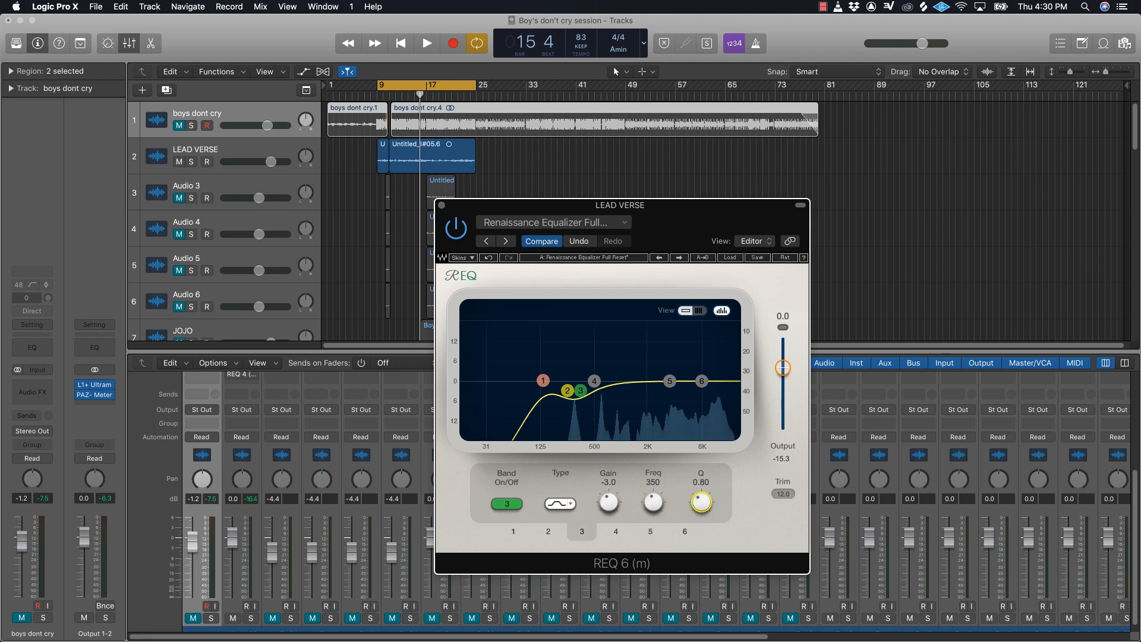
pyautogui.moveTo(701, 502); pyautogui.dragTo(701, 500)
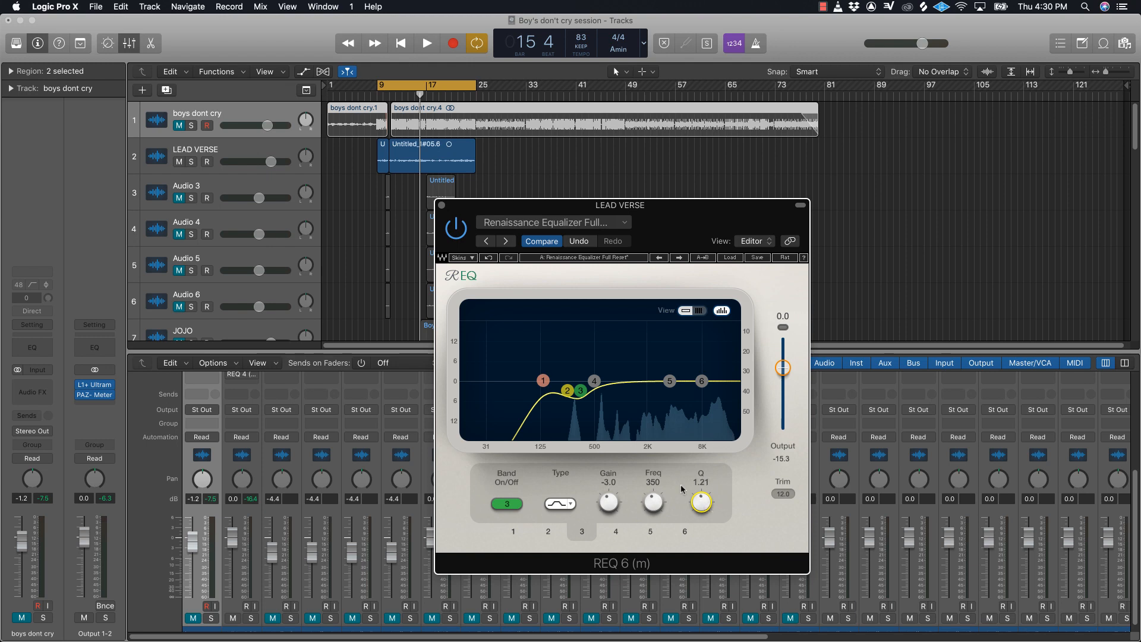
pyautogui.click(568, 391)
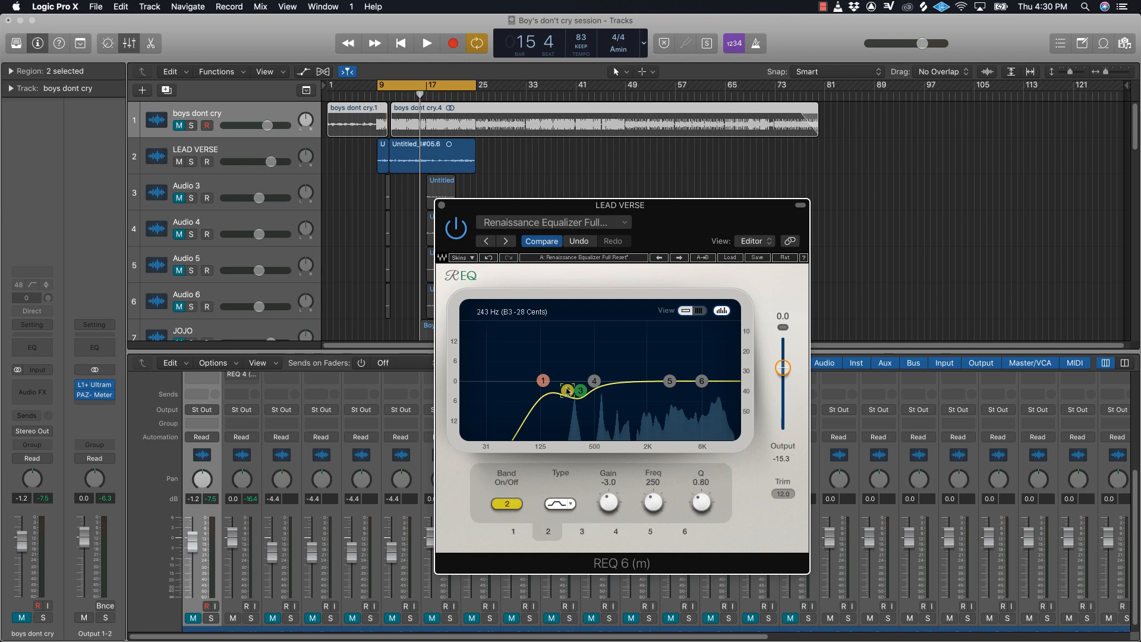
# - Narrow band 4 to a Q of 5.24, lower its gain to -2.0 and enable the band
pyautogui.click(595, 381)
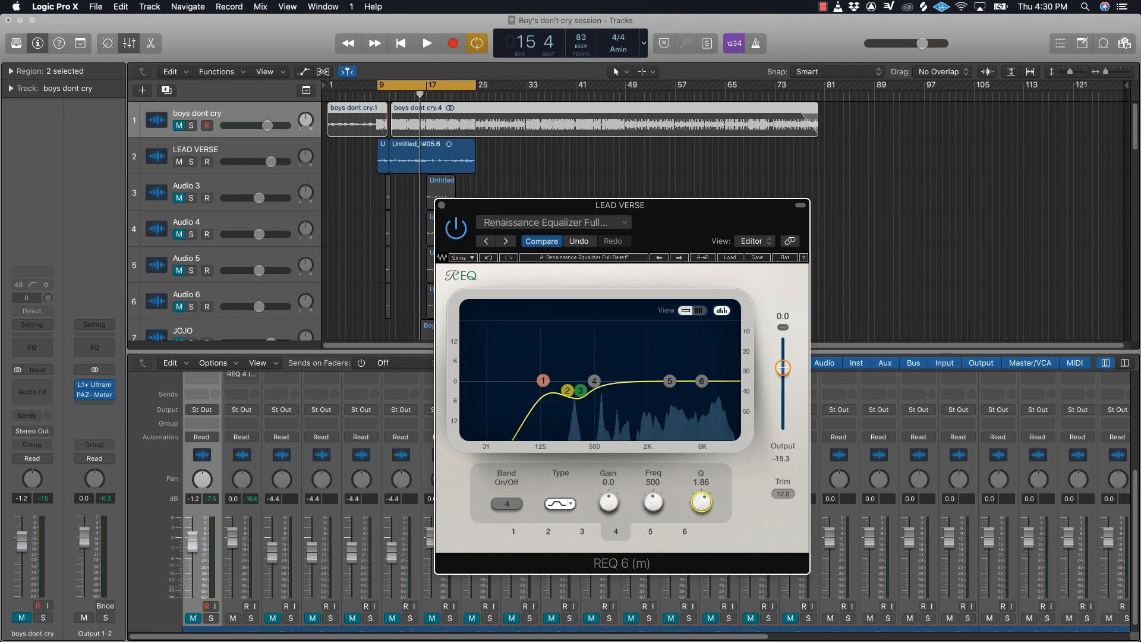
pyautogui.moveTo(701, 503); pyautogui.dragTo(701, 497)
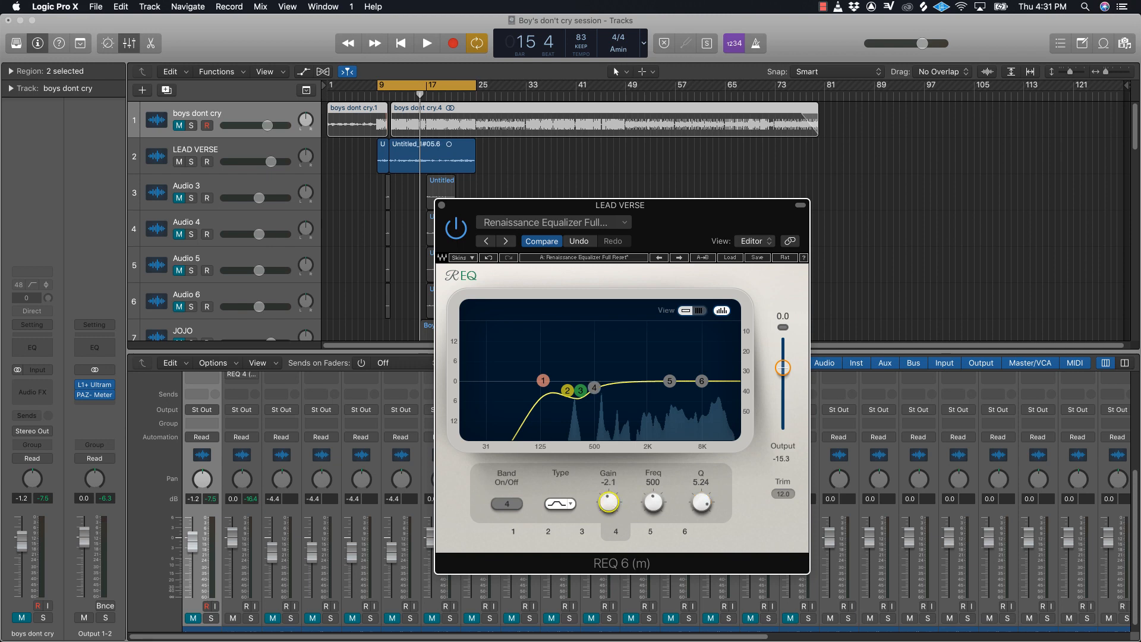
pyautogui.click(501, 505)
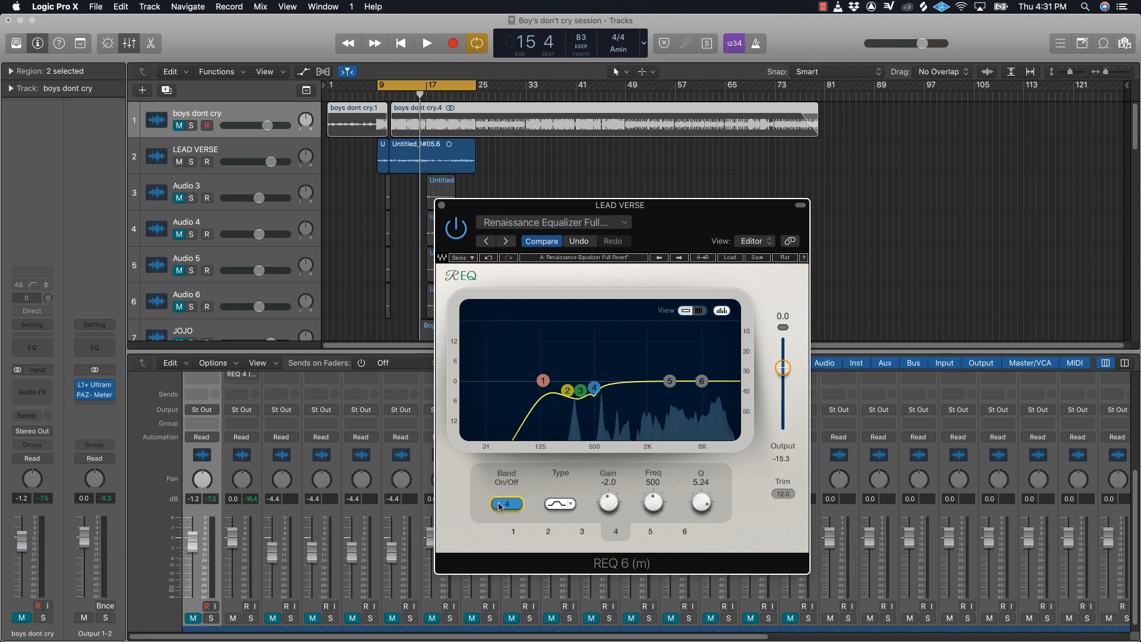
# - Play the vocal and compare it with the REQ 6 equalizer bypassed and enabled, finishing with it enabled and playback stopped
pyautogui.press('space')
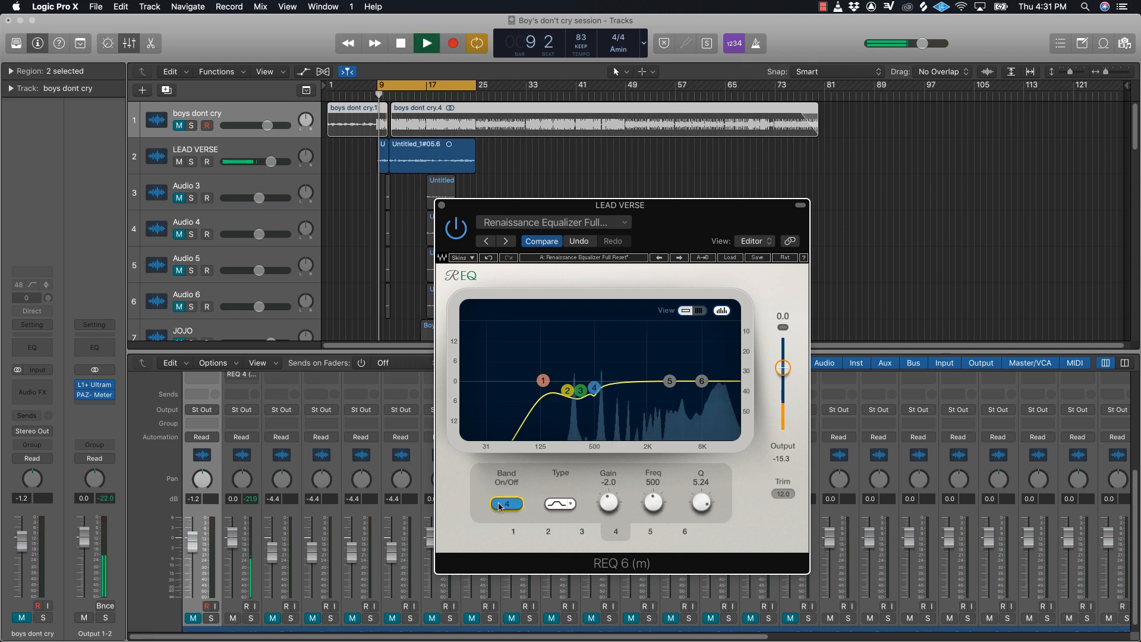
pyautogui.click(455, 229)
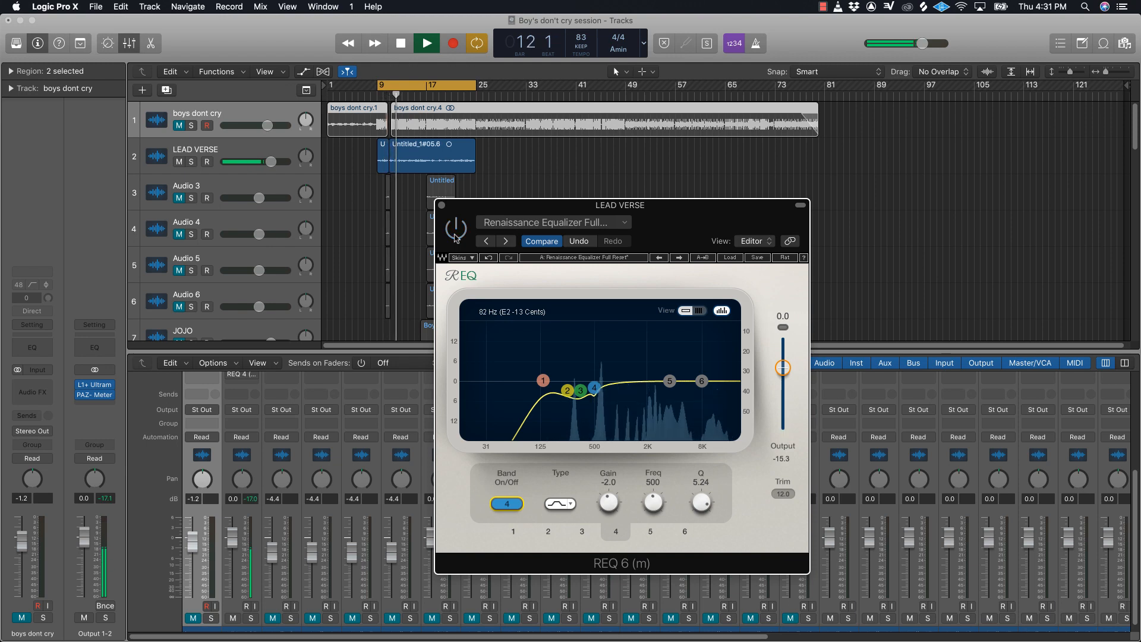
pyautogui.click(454, 232)
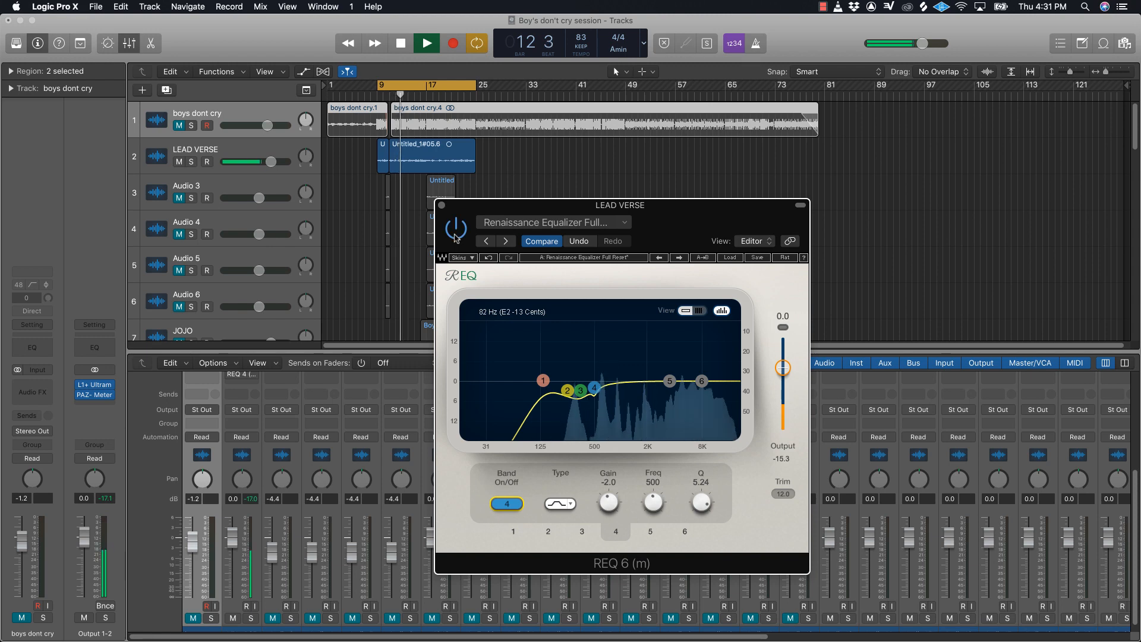
pyautogui.press('space')
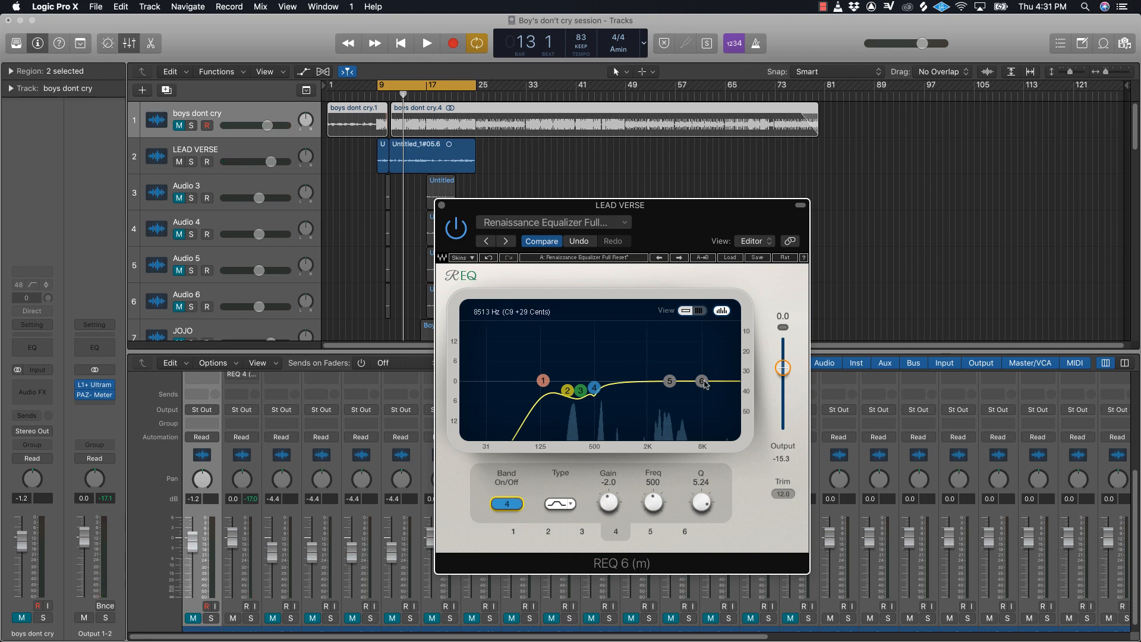
# - Close the equalizer and open the RCompressor plug-in on the LEAD VERSE channel, placing its window clear of the track list
pyautogui.moveTo(699, 228); pyautogui.dragTo(821, 160)
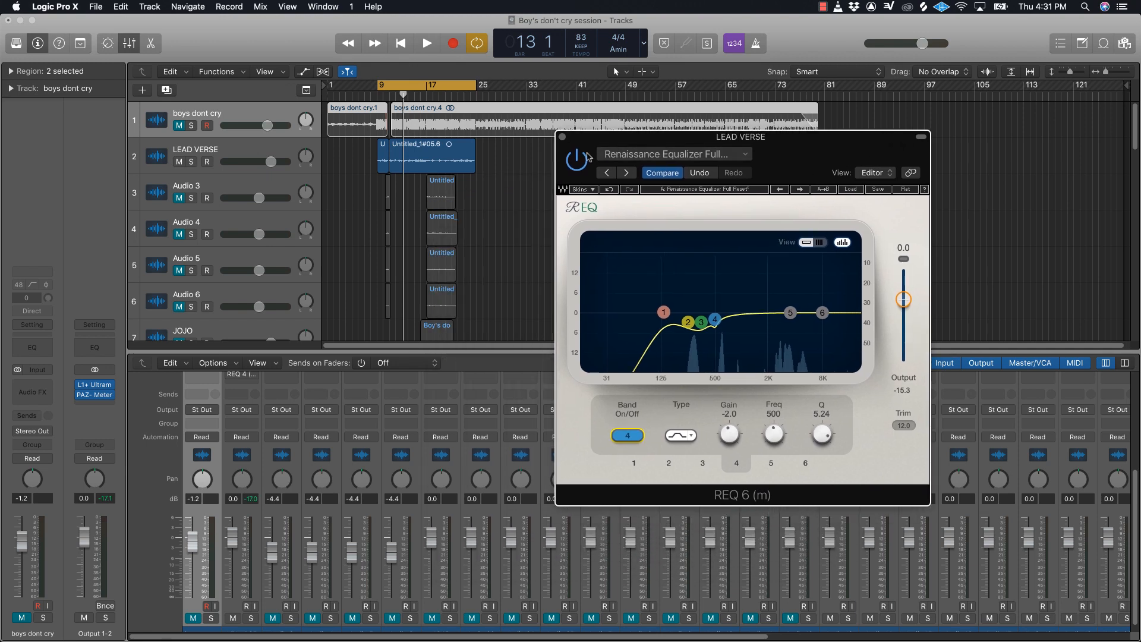
pyautogui.click(561, 137)
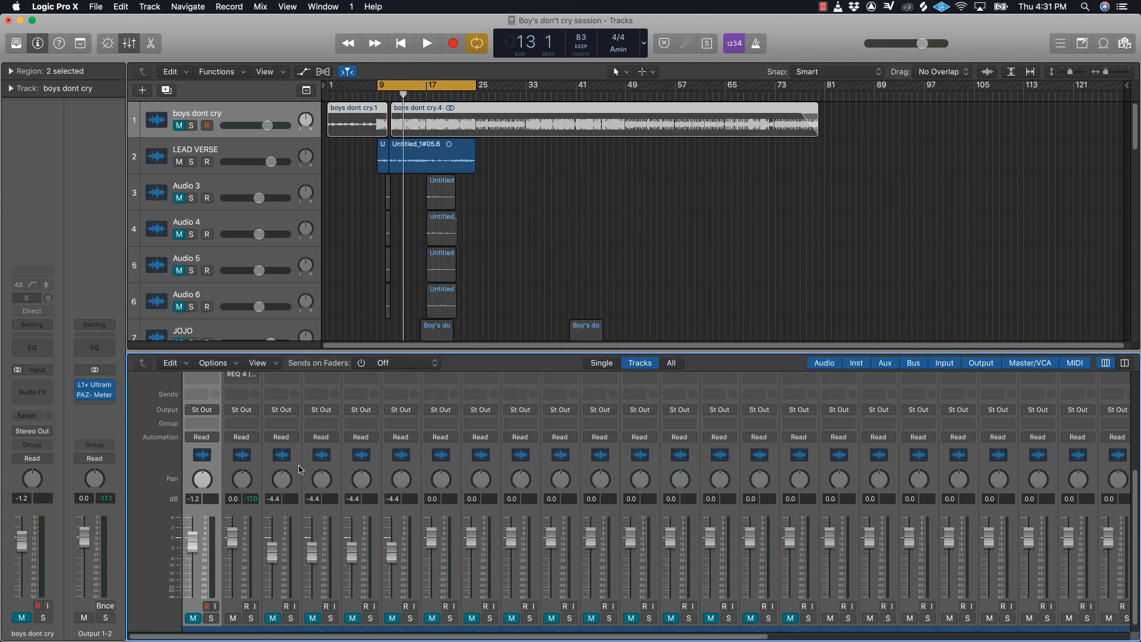
pyautogui.scroll(5, 300, 468)
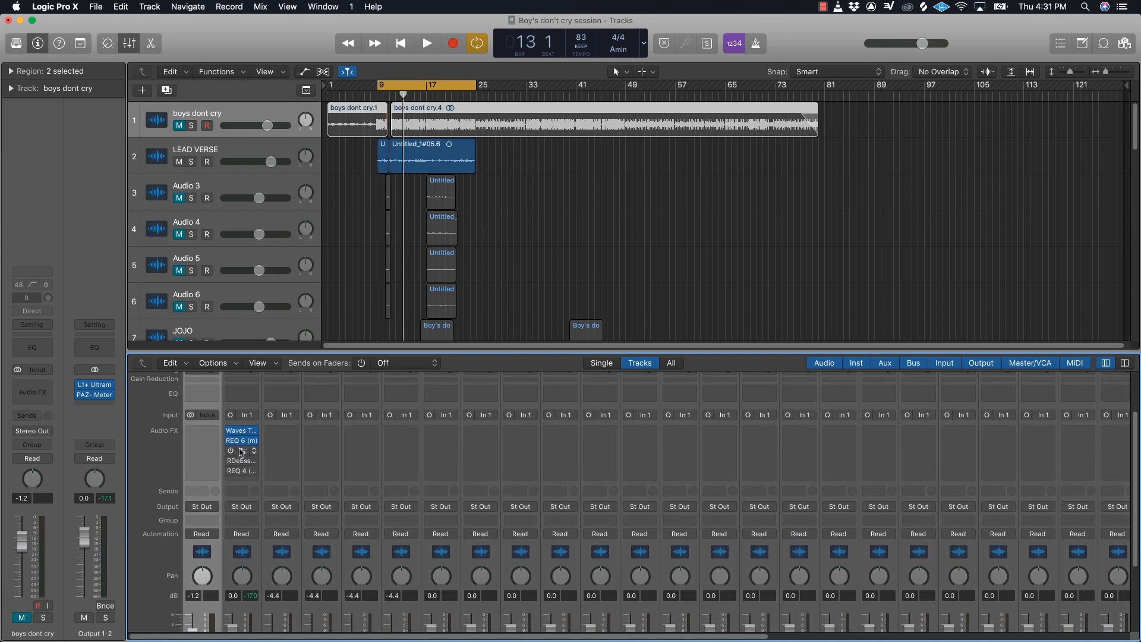
pyautogui.click(241, 451)
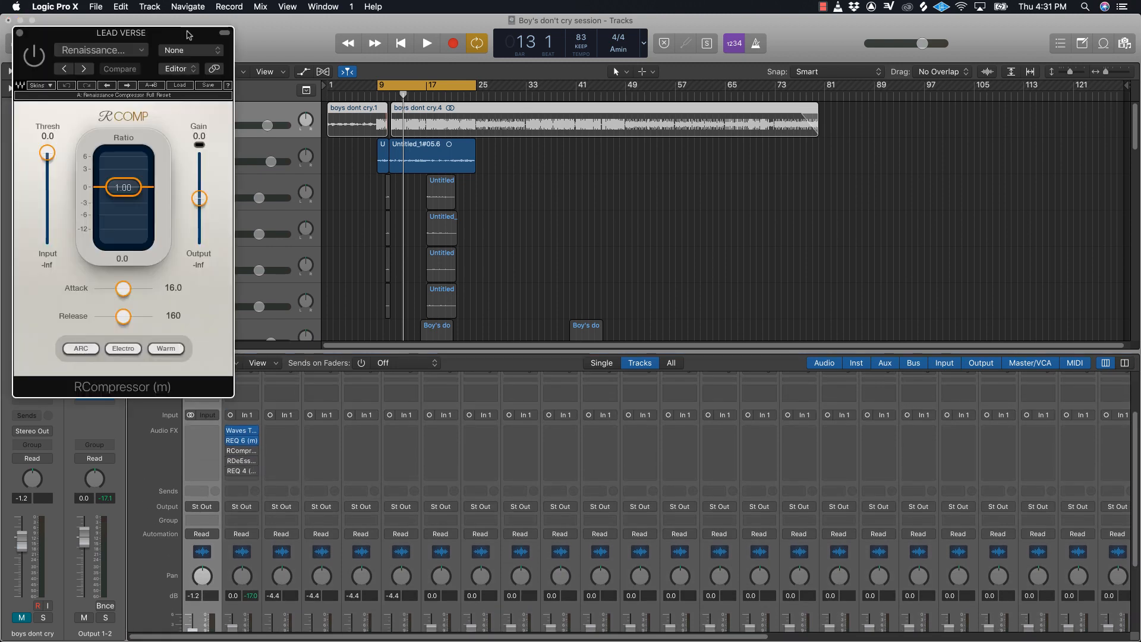
pyautogui.moveTo(188, 35); pyautogui.dragTo(707, 155)
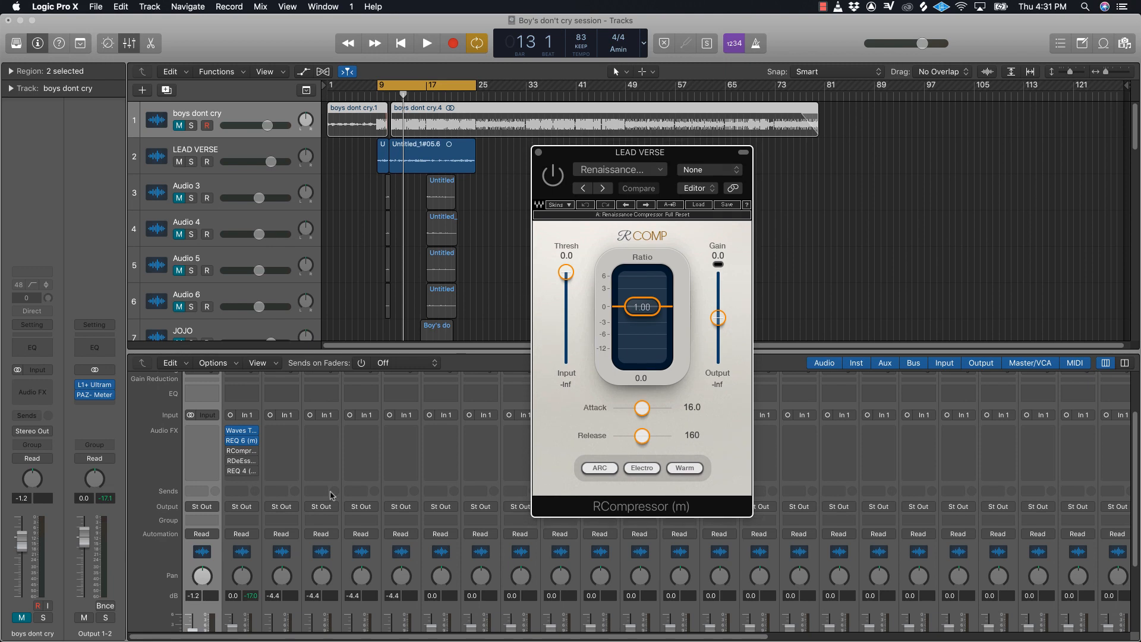
# - Unmute the boys dont cry track, start playback and enable the RCompressor on LEAD VERSE
pyautogui.scroll(-5, 331, 495)
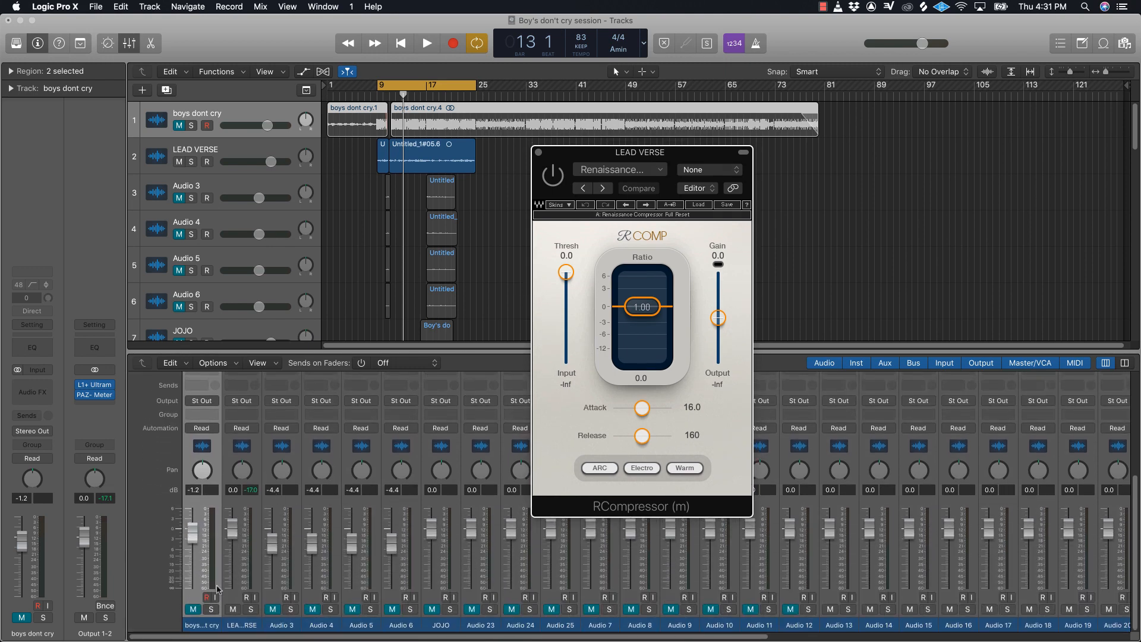
pyautogui.click(193, 610)
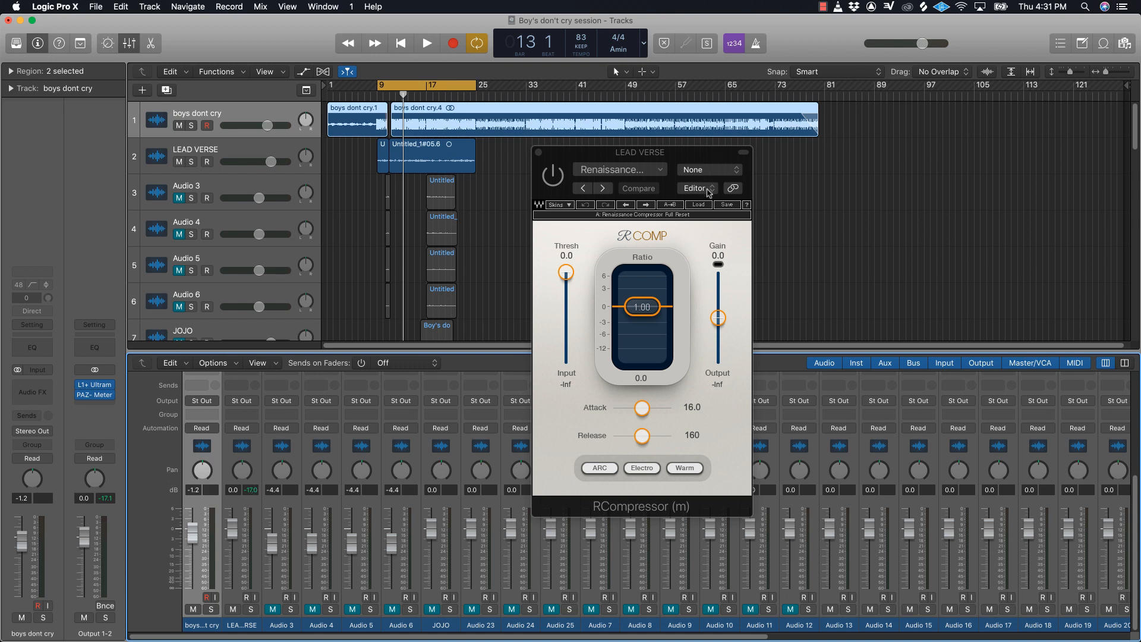
pyautogui.press('space')
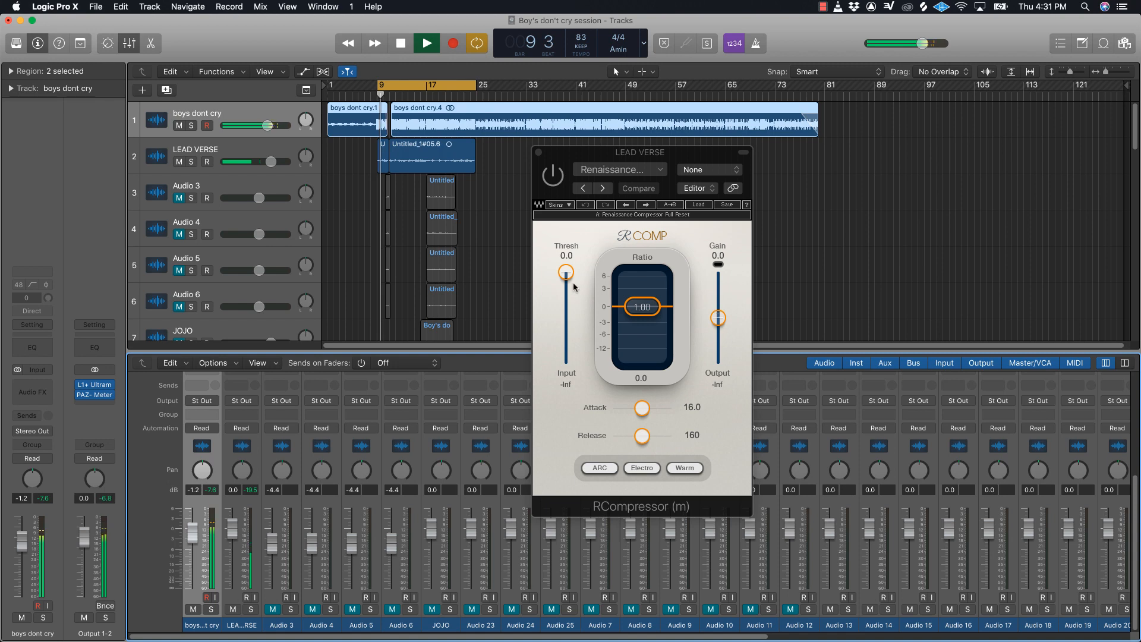
pyautogui.click(552, 177)
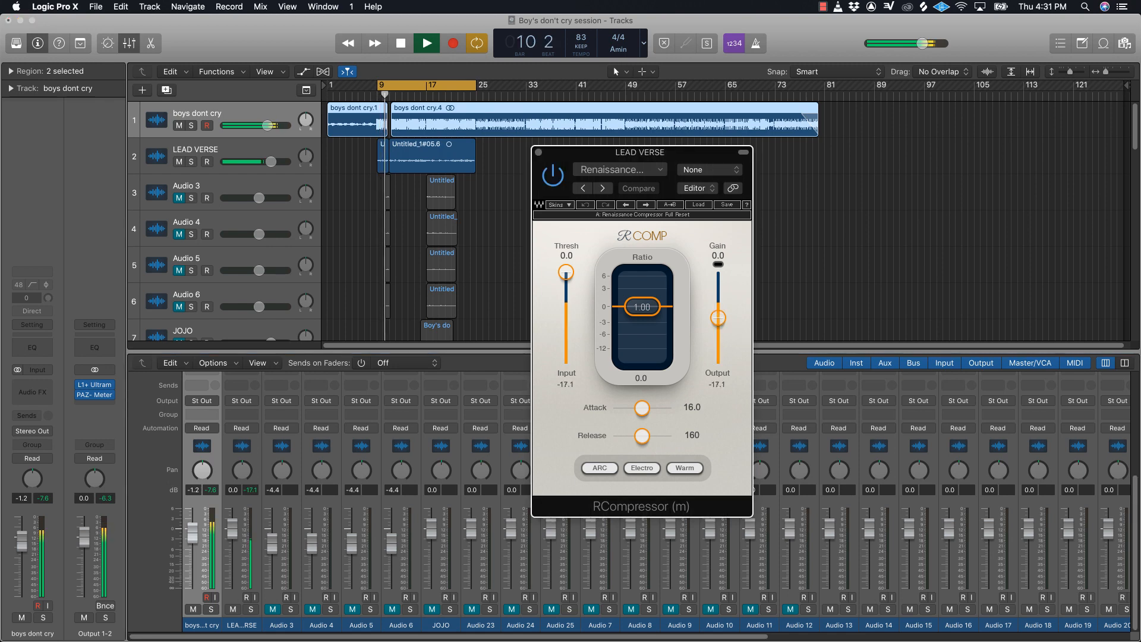
# - Set the compressor's gain to 5.0, attack to 0.50 and release to 130
pyautogui.moveTo(718, 317); pyautogui.dragTo(718, 310)
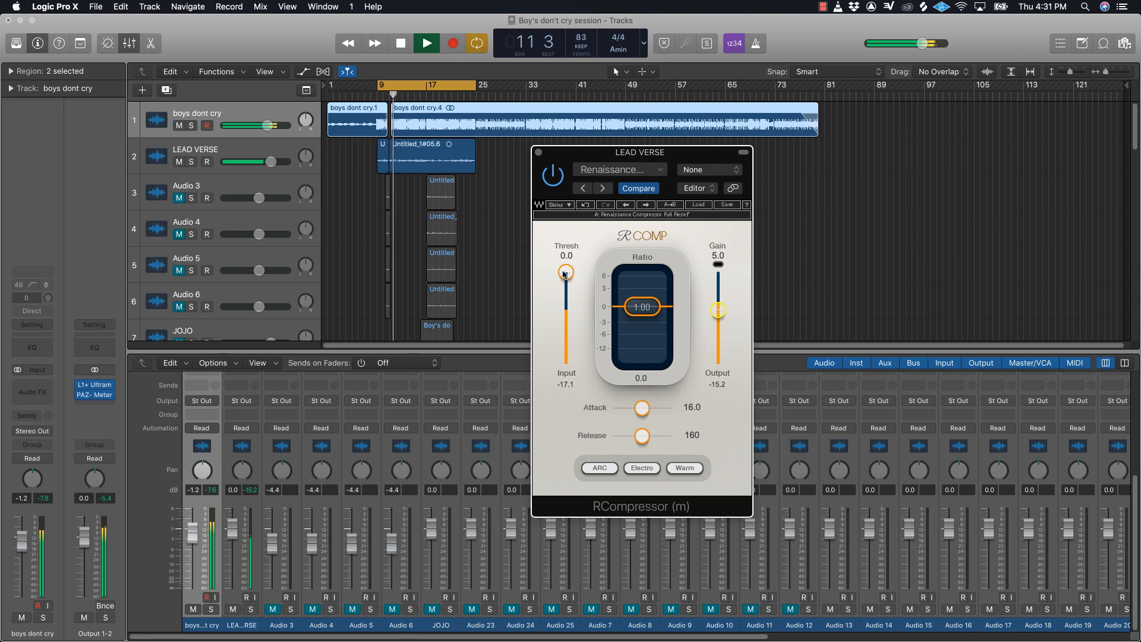
pyautogui.moveTo(642, 408); pyautogui.dragTo(618, 410)
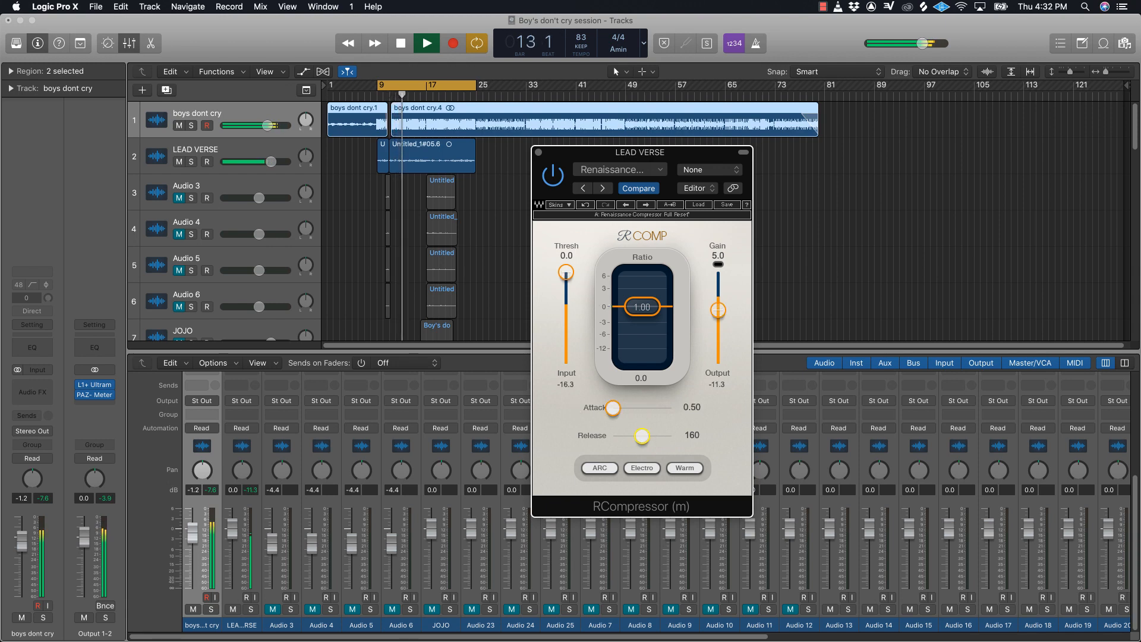
pyautogui.moveTo(641, 435); pyautogui.dragTo(641, 436)
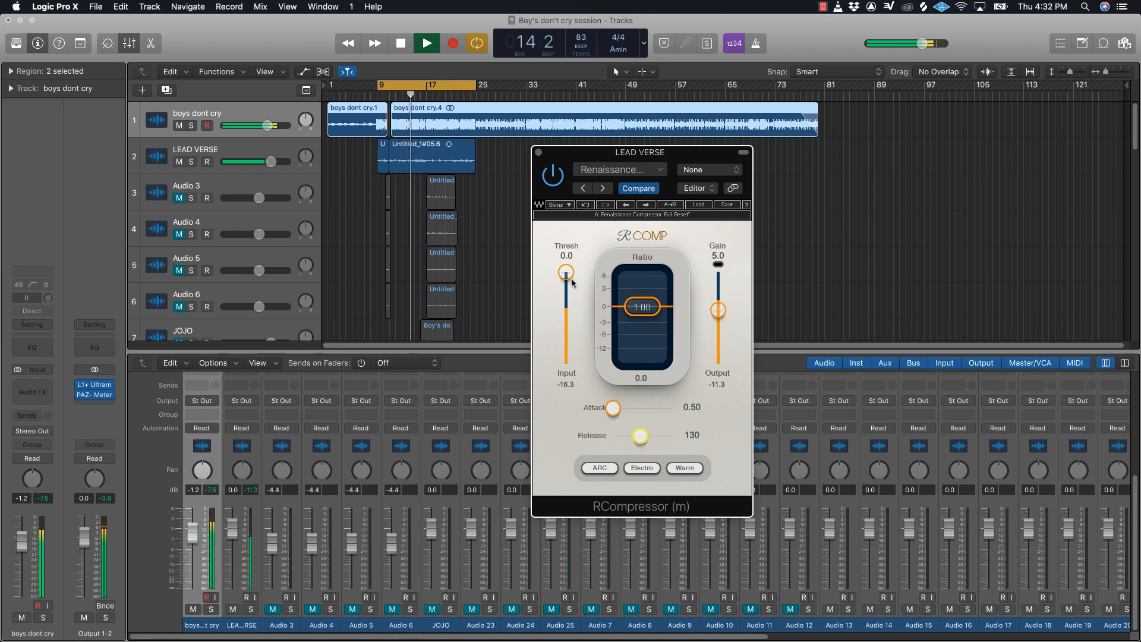
# - Set the compressor's ratio to 2.02 and lower its threshold to -21.9
pyautogui.moveTo(566, 273); pyautogui.dragTo(566, 287)
pyautogui.moveTo(642, 307); pyautogui.dragTo(642, 316)
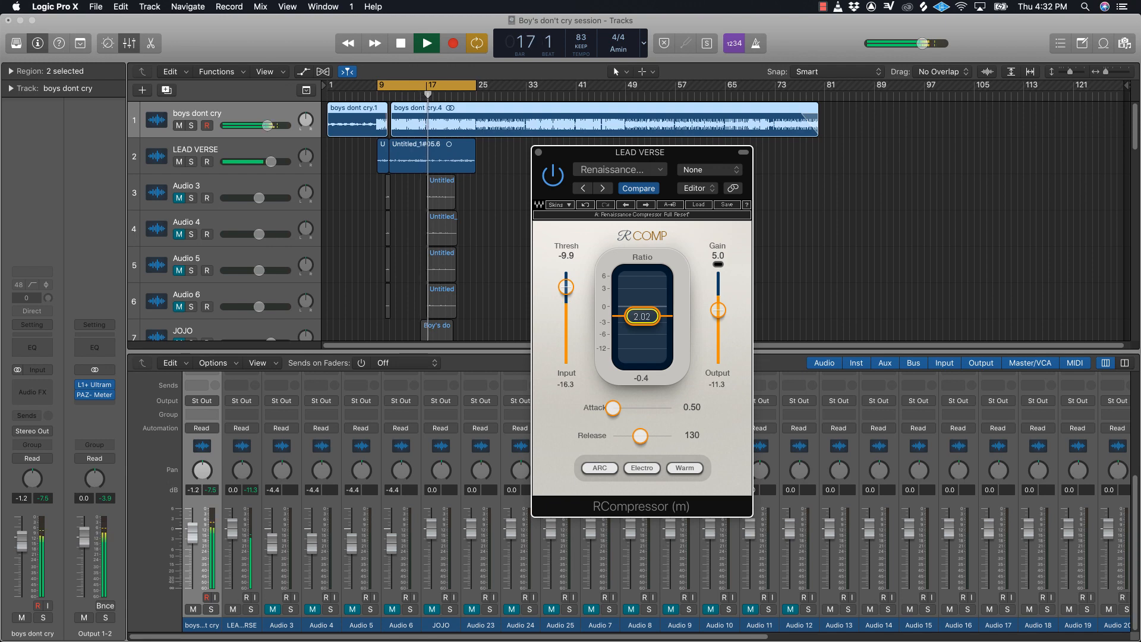
pyautogui.click(644, 313)
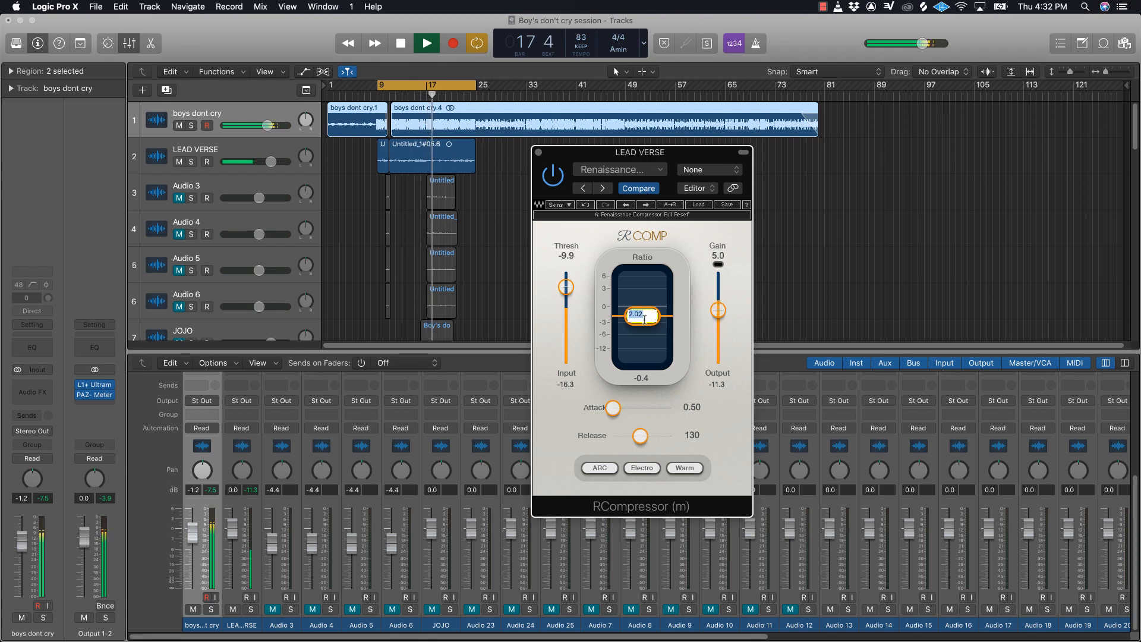
pyautogui.write('2.0')
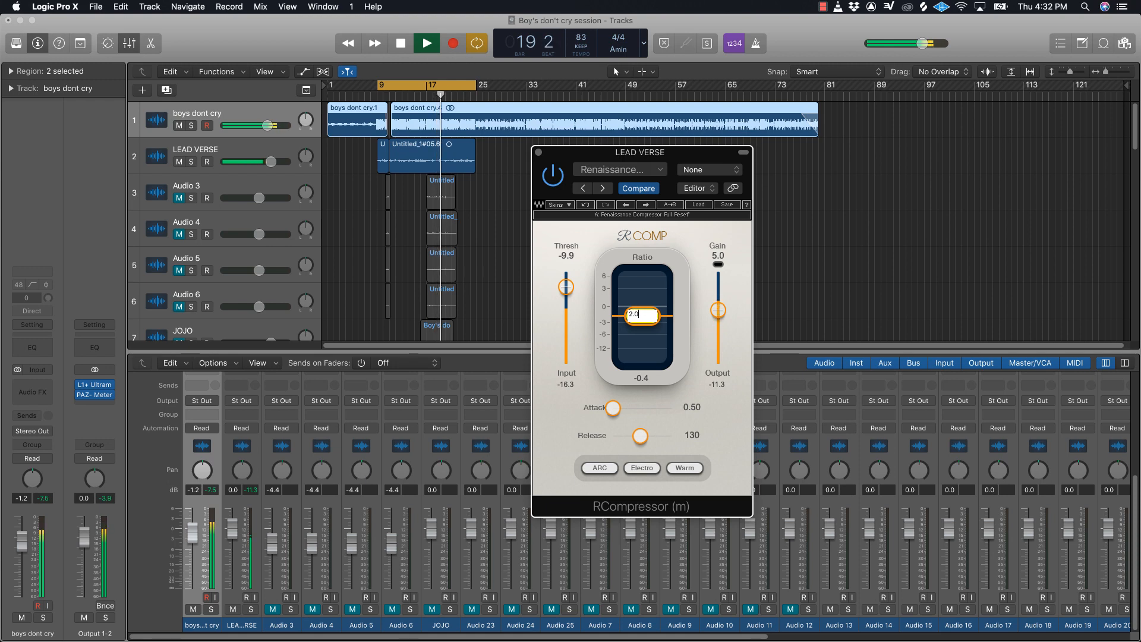
pyautogui.write('1')
pyautogui.press('Return')
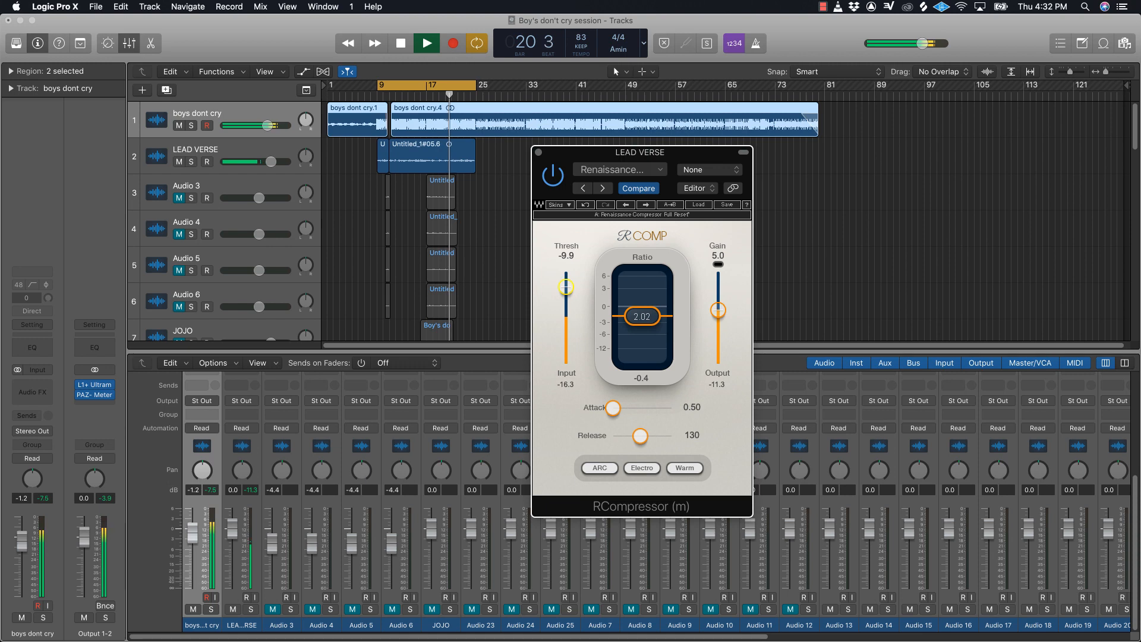
pyautogui.moveTo(571, 287); pyautogui.dragTo(566, 305)
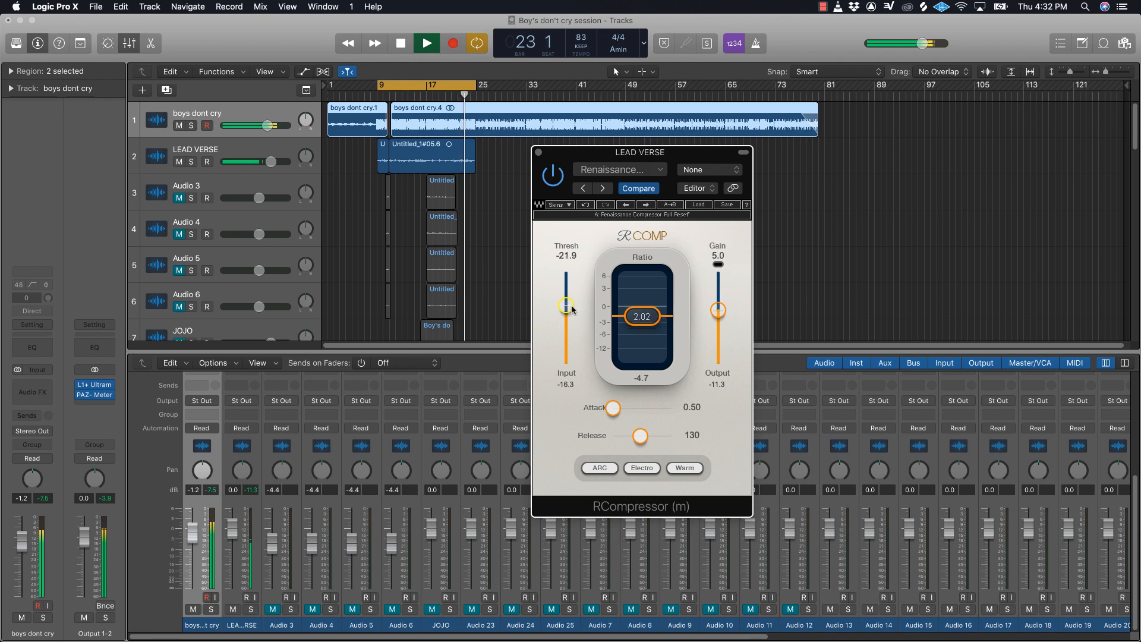
# - Audition the compressed vocal with the boys dont cry track muted and unmuted, raise the LEAD VERSE fader to 1.9 and stop playback
pyautogui.click(193, 610)
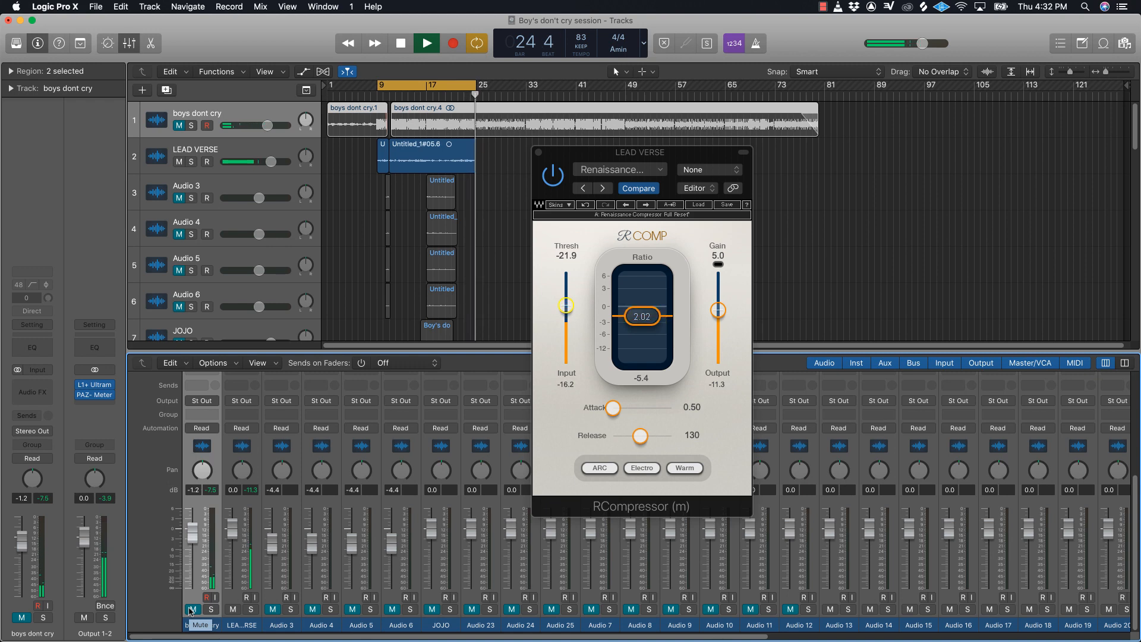
pyautogui.click(192, 609)
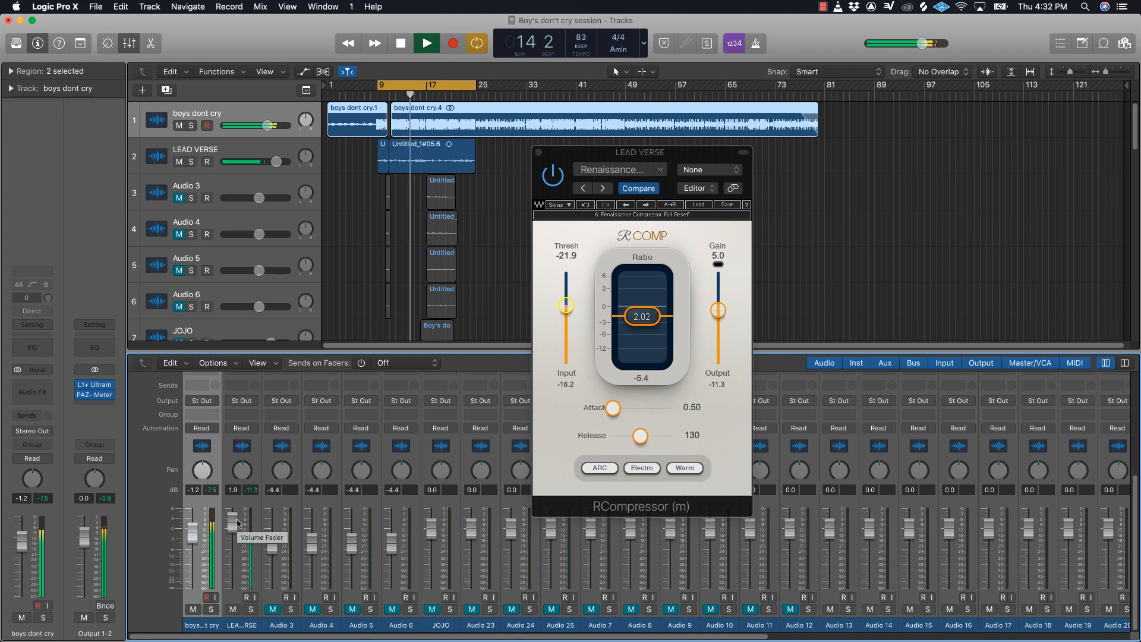
pyautogui.press('space')
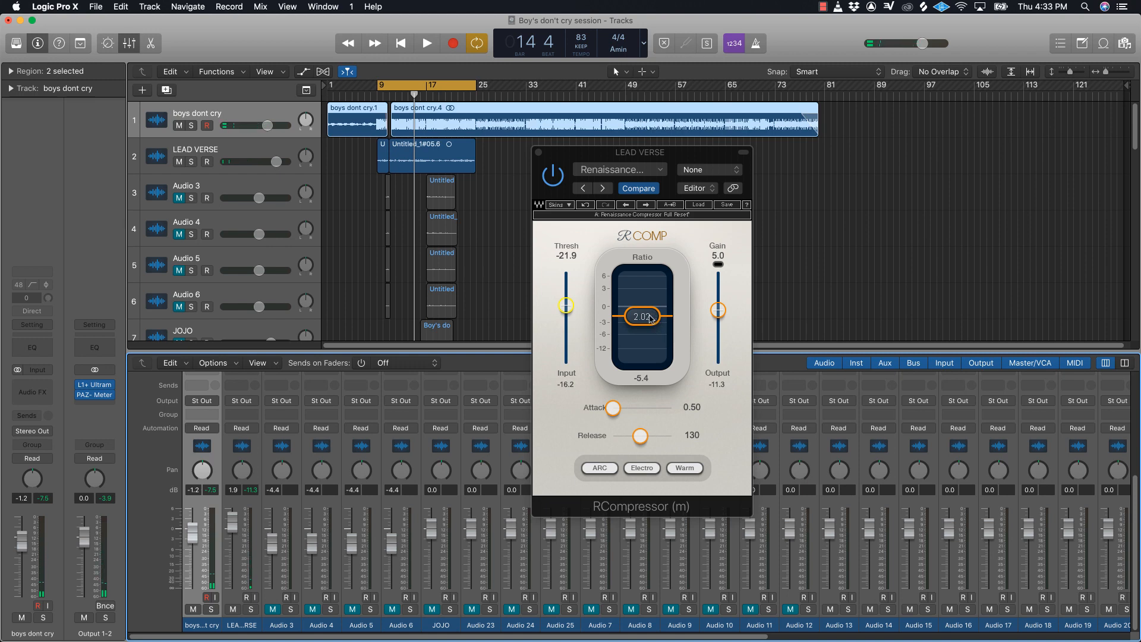
# - Close the compressor, add a send from LEAD VERSE to Bus 2 (COMP 2) and bring the send level up to its default
pyautogui.click(539, 153)
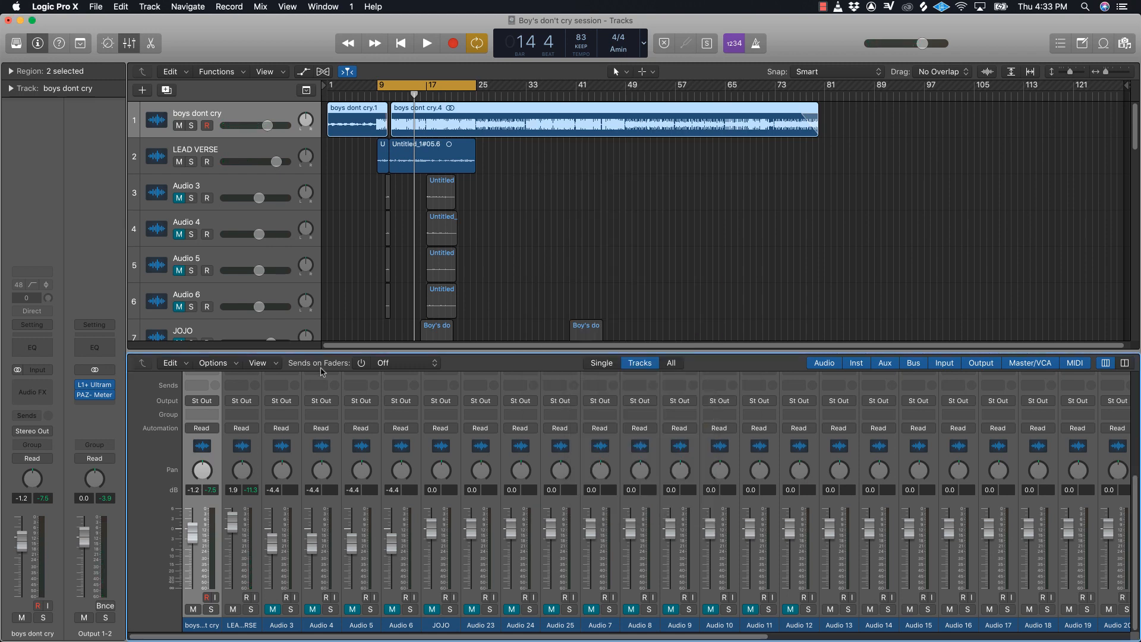
pyautogui.scroll(4, 232, 508)
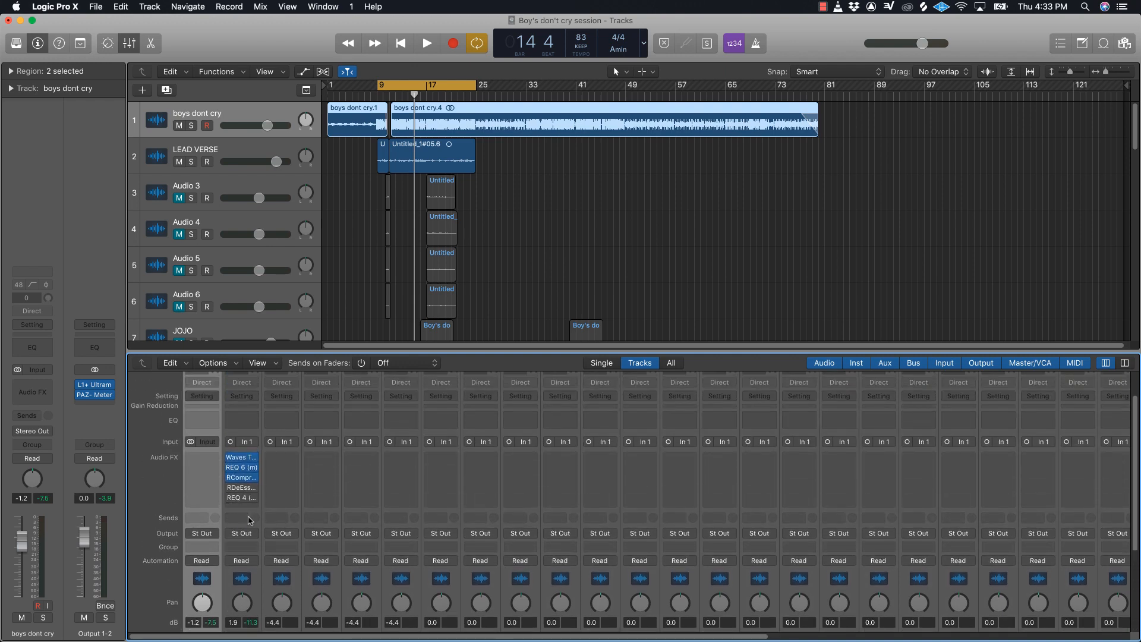
pyautogui.click(243, 518)
pyautogui.moveTo(245, 539)
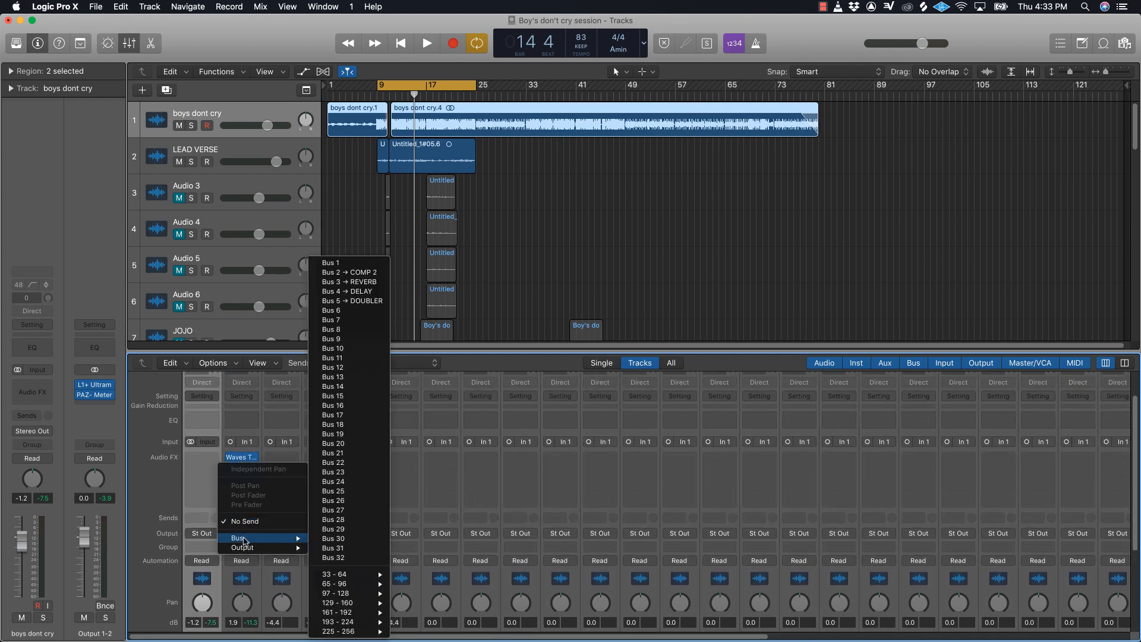
pyautogui.click(365, 273)
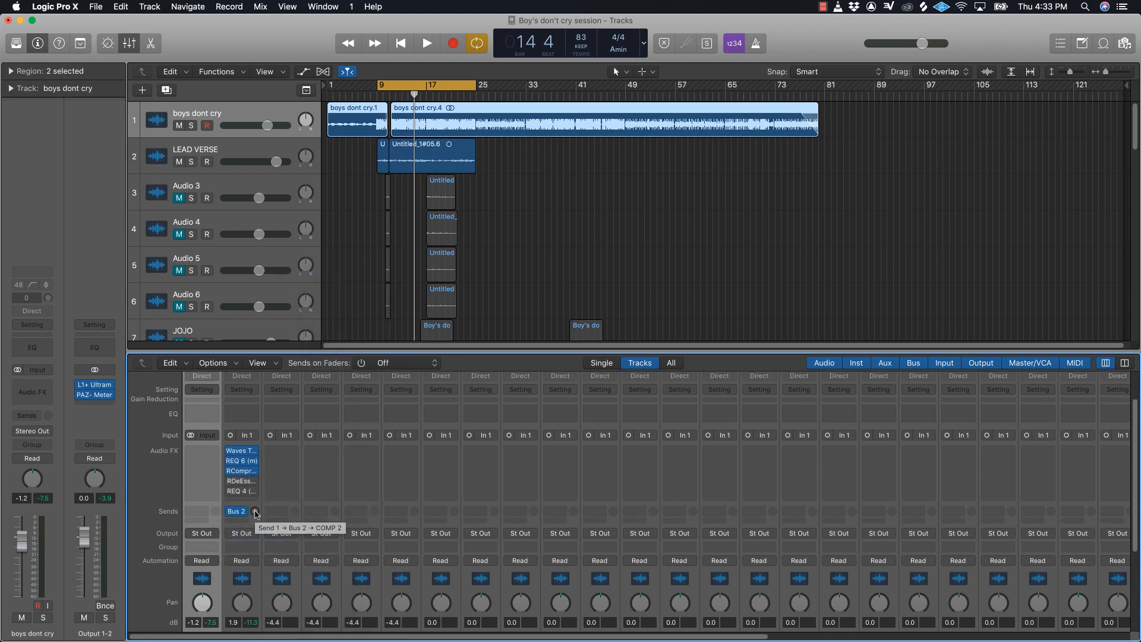
pyautogui.keyDown('alt'); pyautogui.click(255, 512); pyautogui.keyUp('alt')
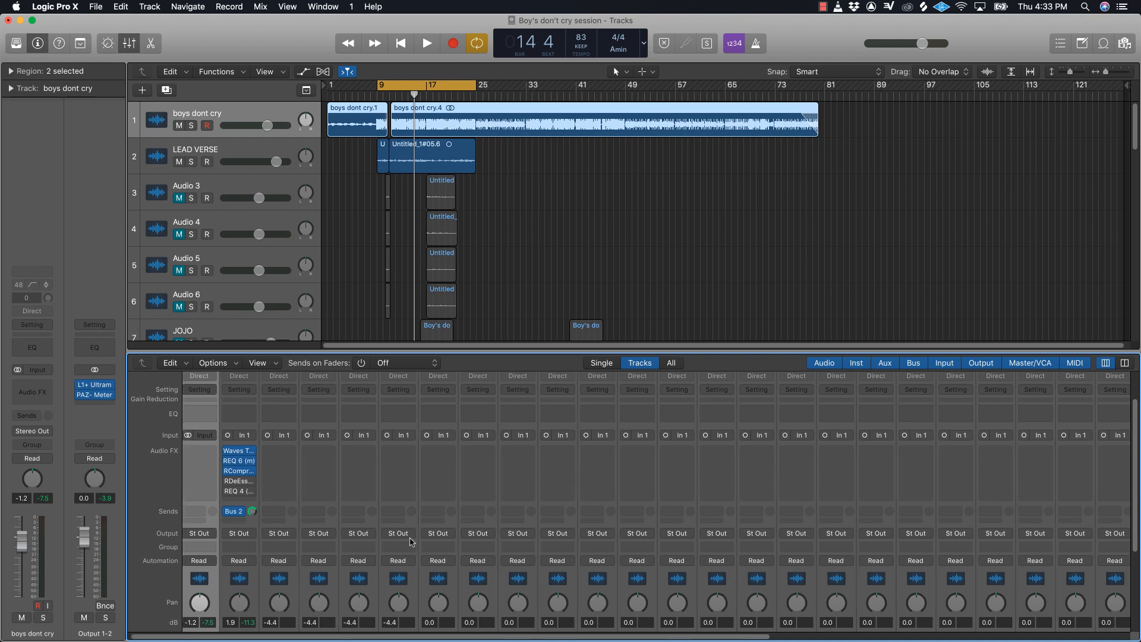
# - Lower the COMP 2 aux channel's volume fader to -19.5 dB
pyautogui.hscroll(10, 415, 542)
pyautogui.scroll(-5, 958, 495)
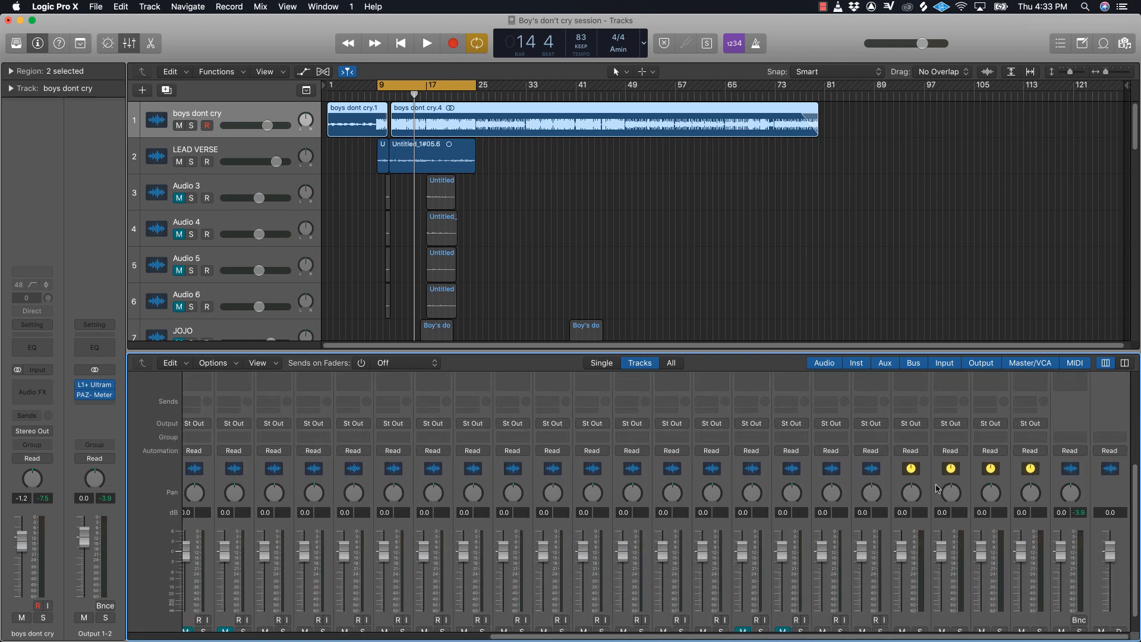
pyautogui.moveTo(902, 526); pyautogui.dragTo(901, 561)
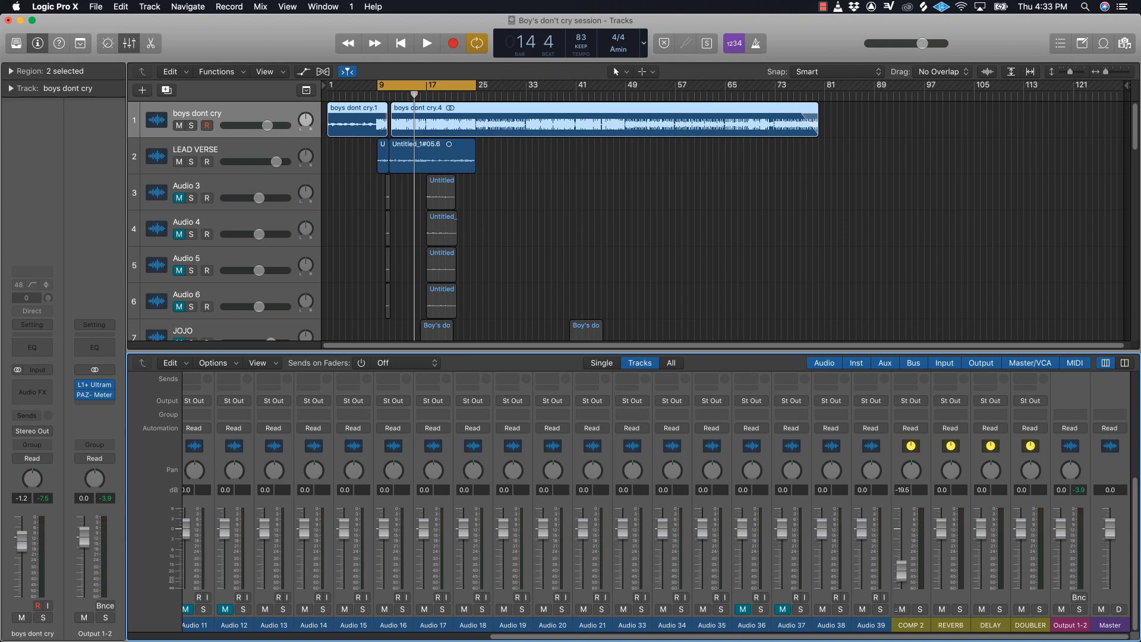
# - Insert the stereo Waves RVox plug-in on the COMP 2 aux channel and move its window clear of the mixer strips
pyautogui.scroll(6, 898, 558)
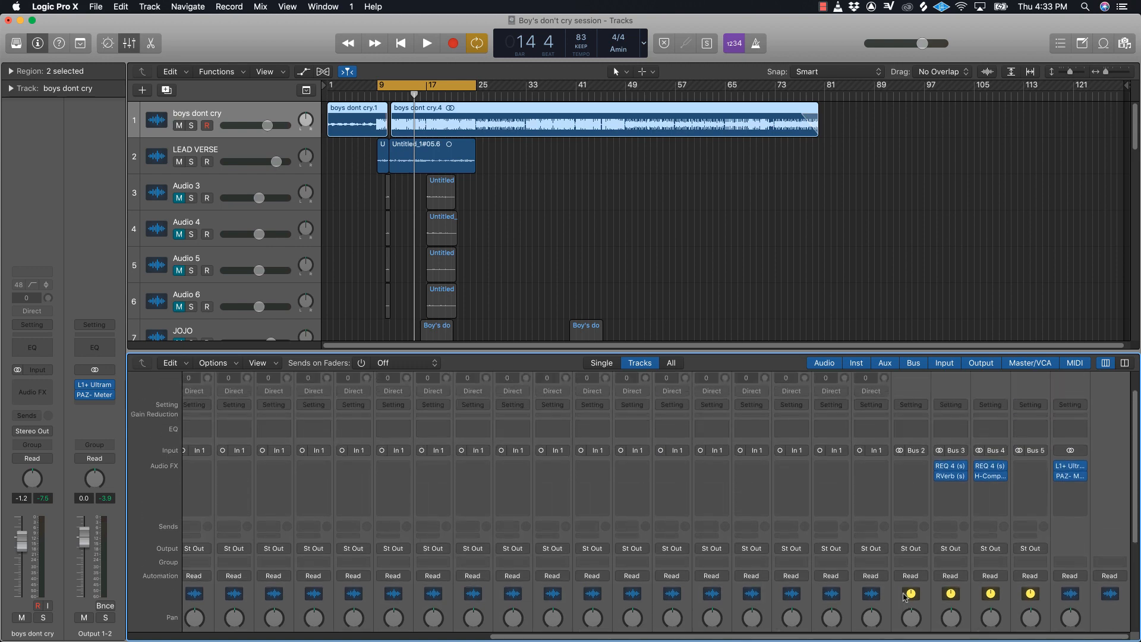
pyautogui.click(924, 484)
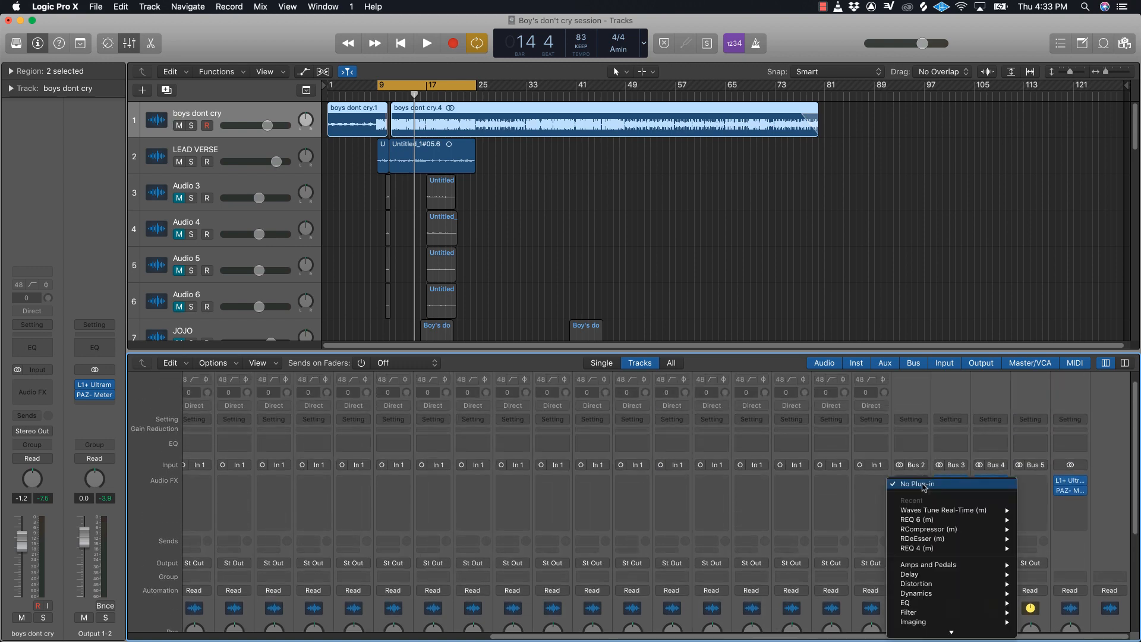
pyautogui.scroll(-3, 934, 625)
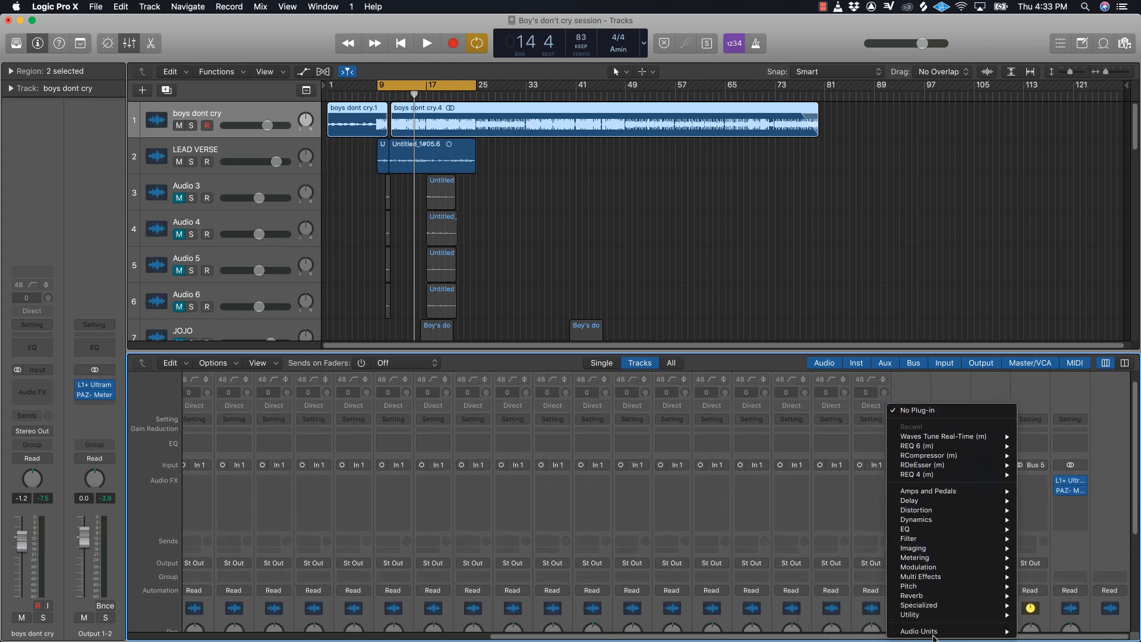
pyautogui.moveTo(936, 630)
pyautogui.moveTo(843, 625)
pyautogui.scroll(-10, 688, 594)
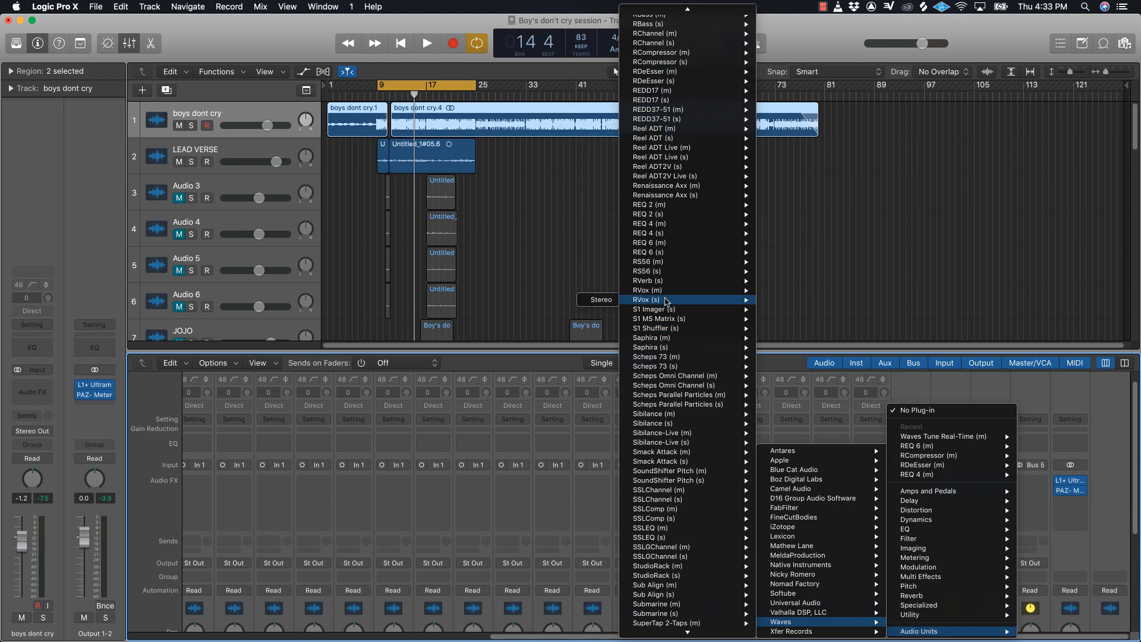
pyautogui.click(668, 300)
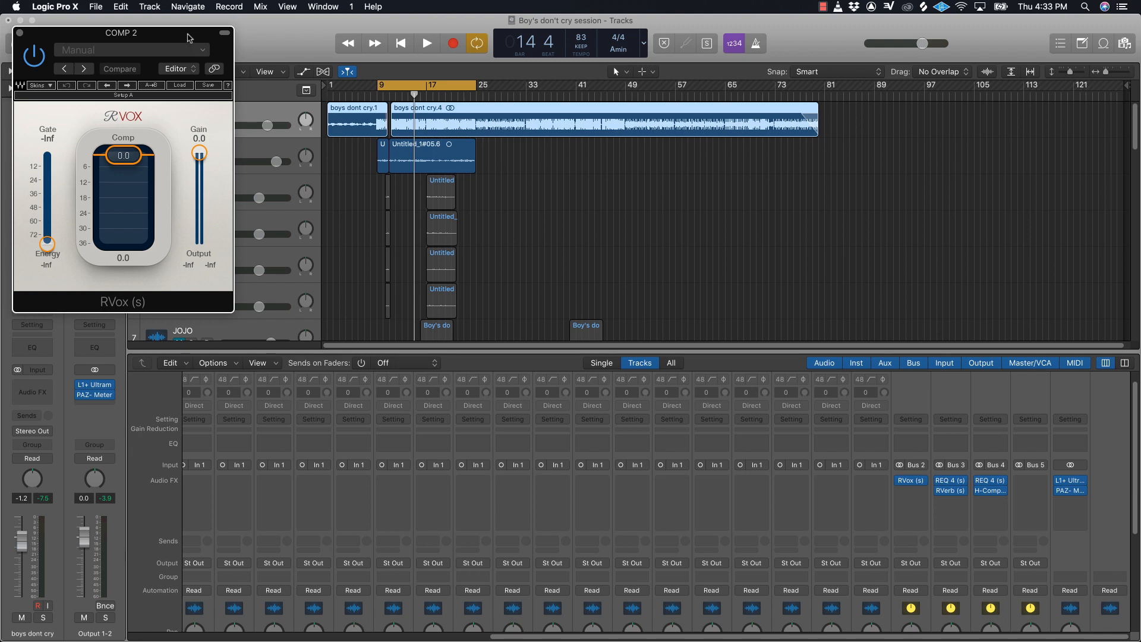
pyautogui.moveTo(190, 39); pyautogui.dragTo(752, 218)
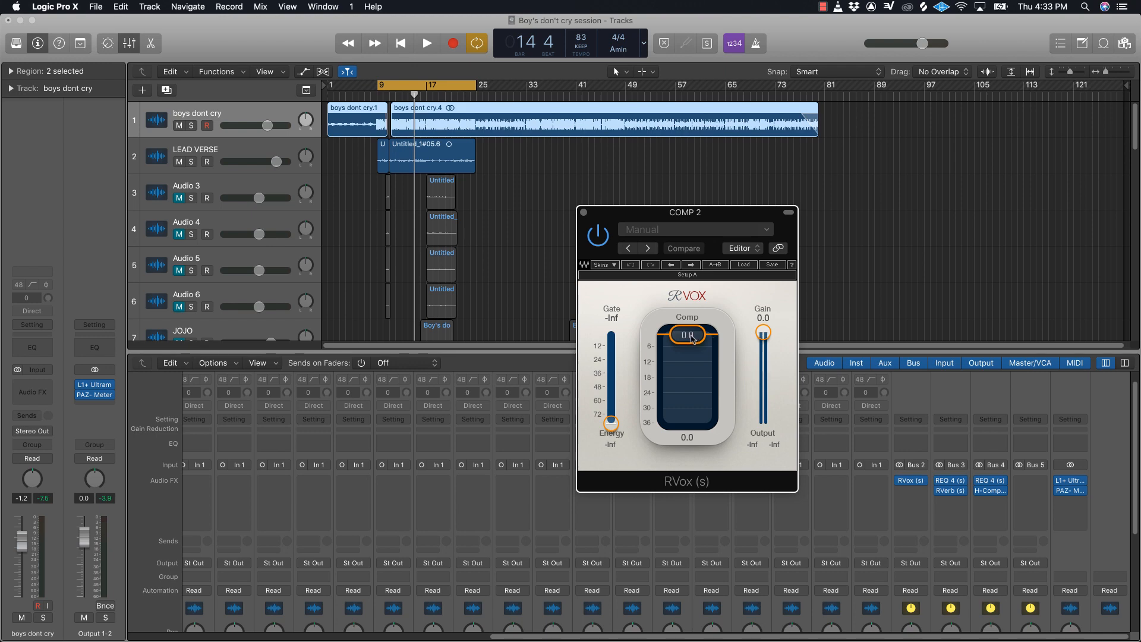
# - During playback, set RVox compression to -16.1 and lower its gain to -10.0
pyautogui.moveTo(688, 335); pyautogui.dragTo(688, 364)
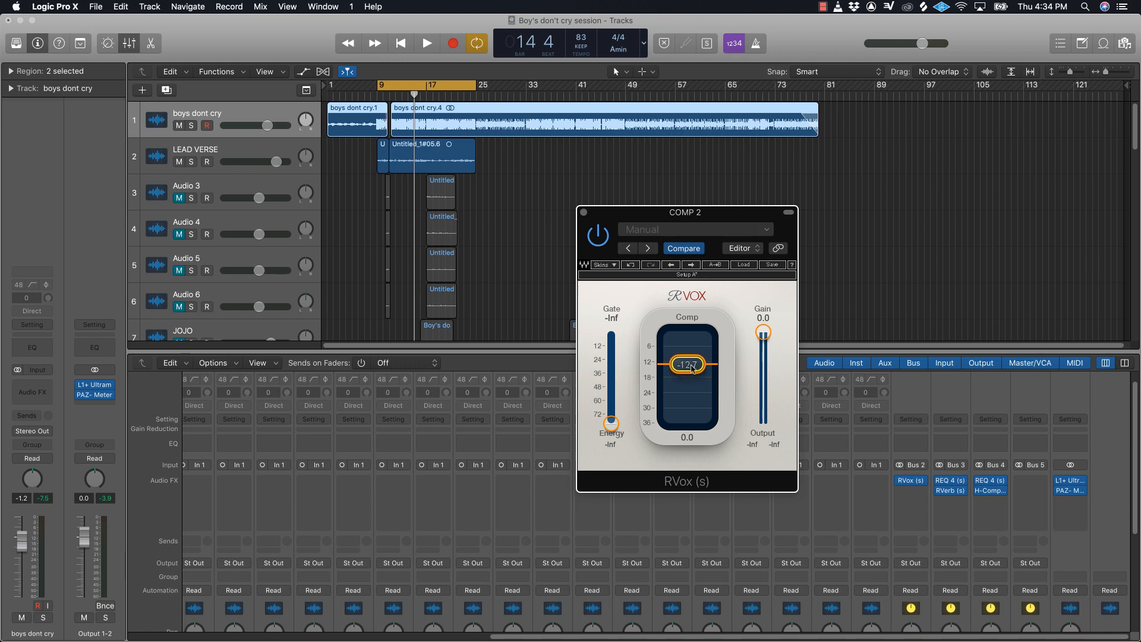
pyautogui.press('space')
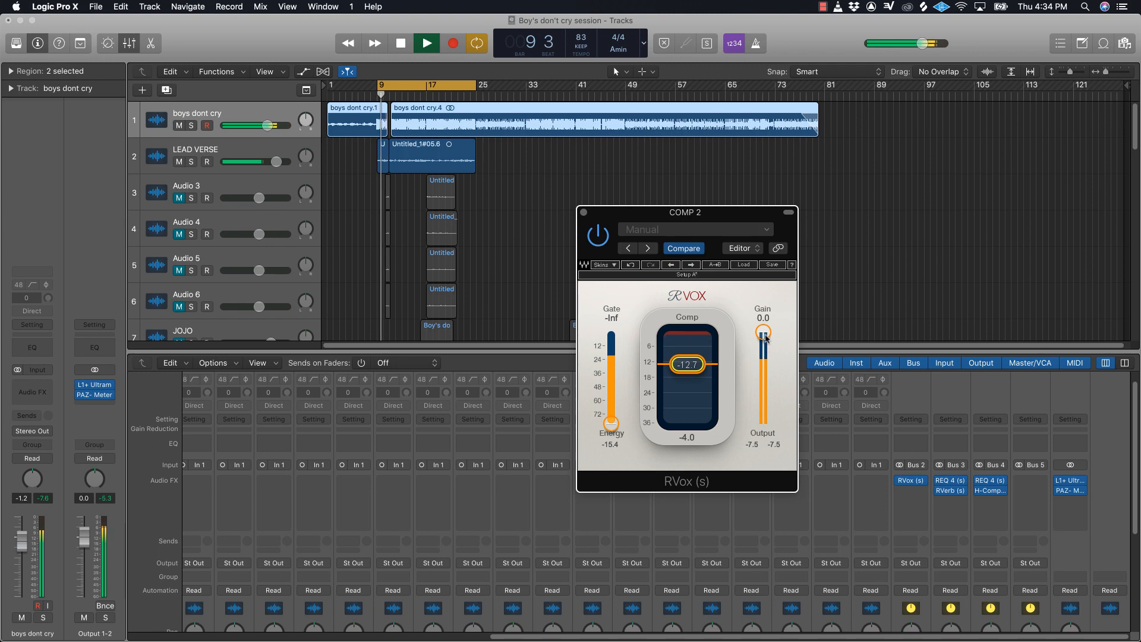
pyautogui.moveTo(764, 335); pyautogui.dragTo(763, 357)
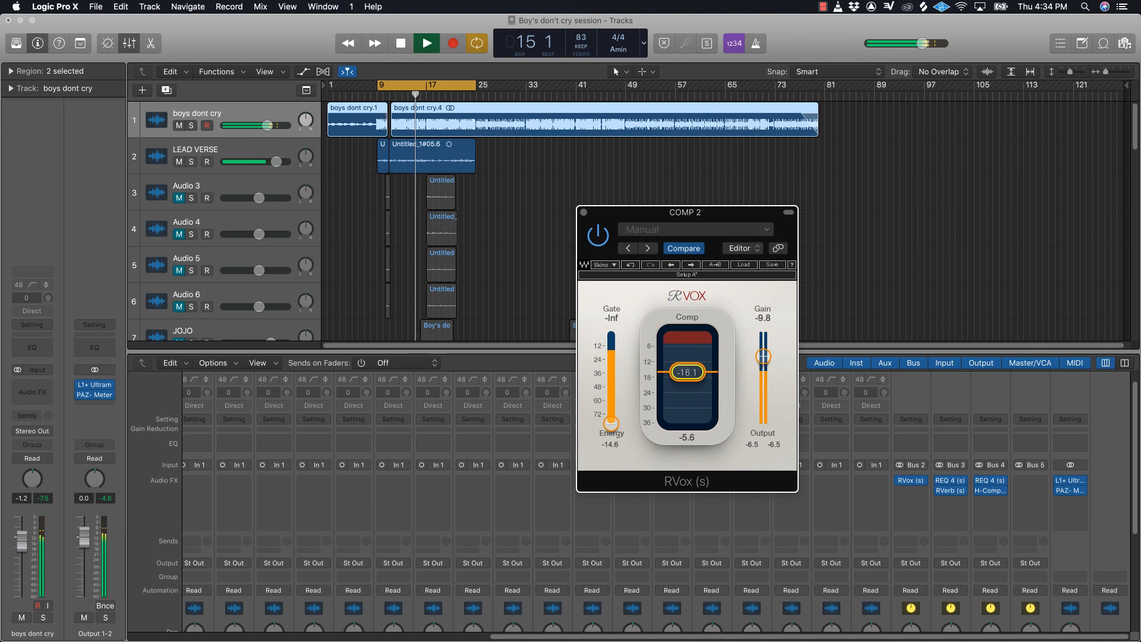
pyautogui.moveTo(763, 356); pyautogui.dragTo(763, 357)
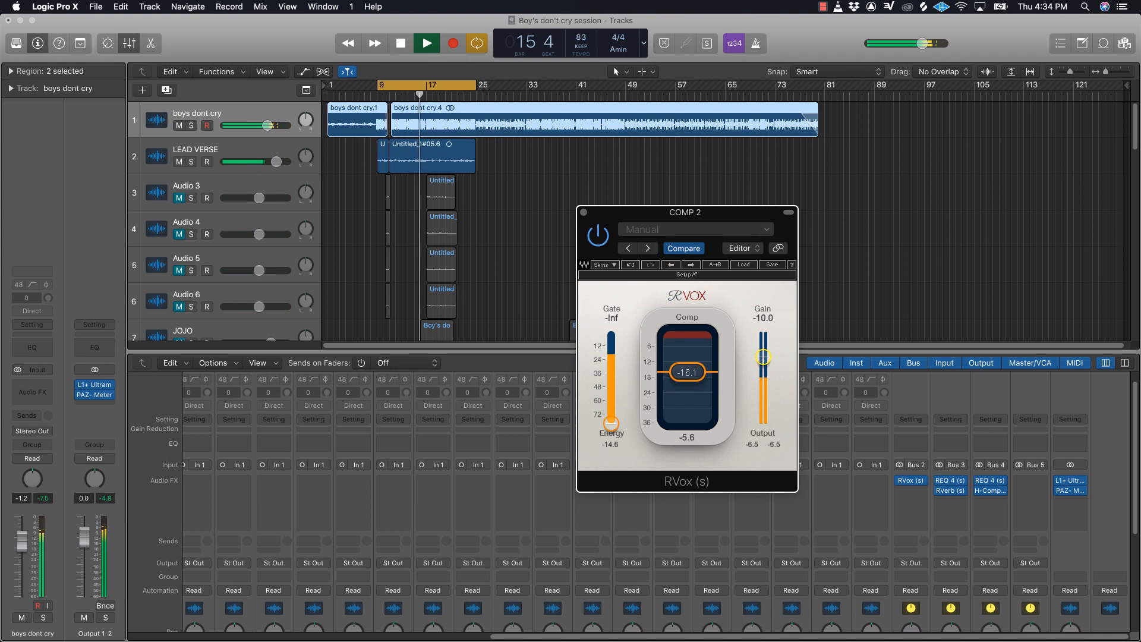
# - Set the RVox gate to -40.2 and its gain to -9.2, stop playback and close the plug-in
pyautogui.moveTo(611, 424); pyautogui.dragTo(611, 377)
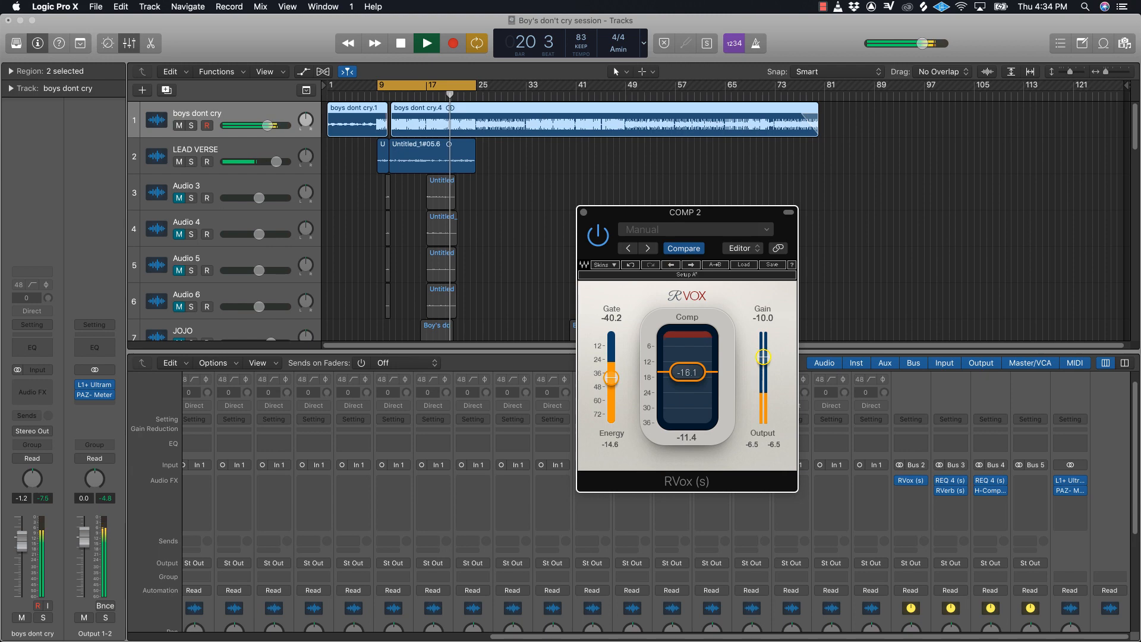
pyautogui.moveTo(763, 357); pyautogui.dragTo(764, 355)
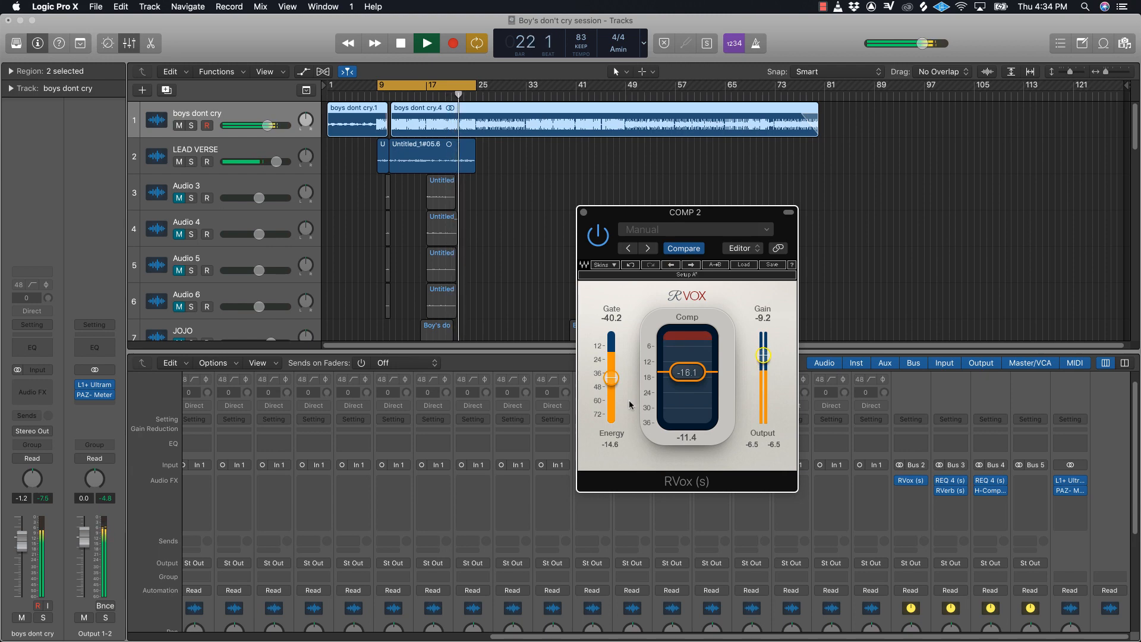
pyautogui.scroll(-5, 411, 557)
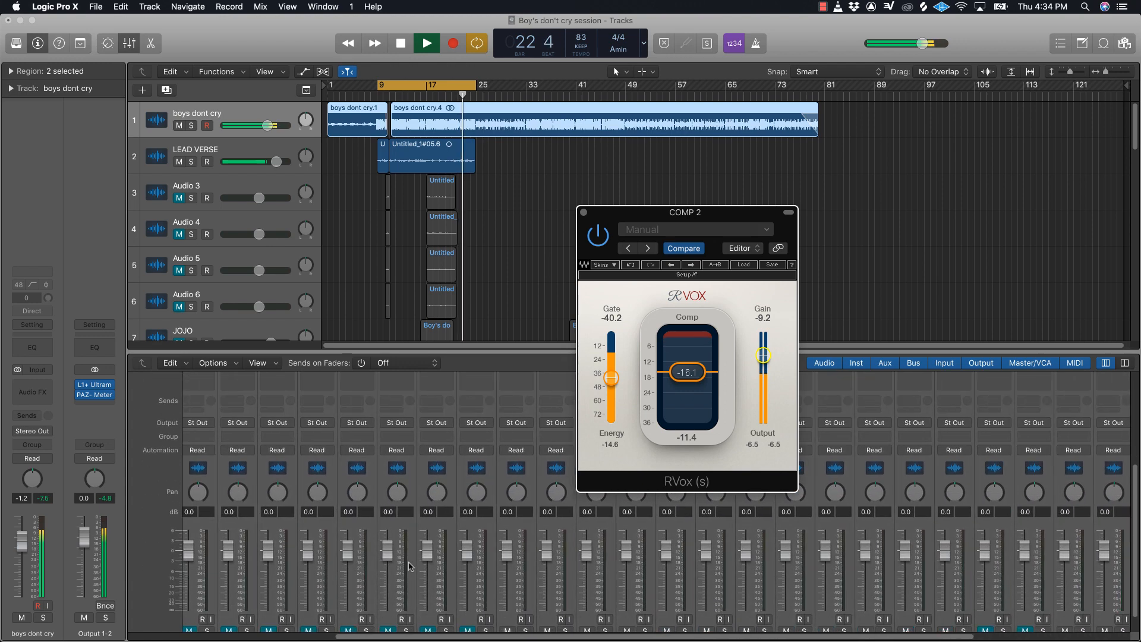
pyautogui.press('space')
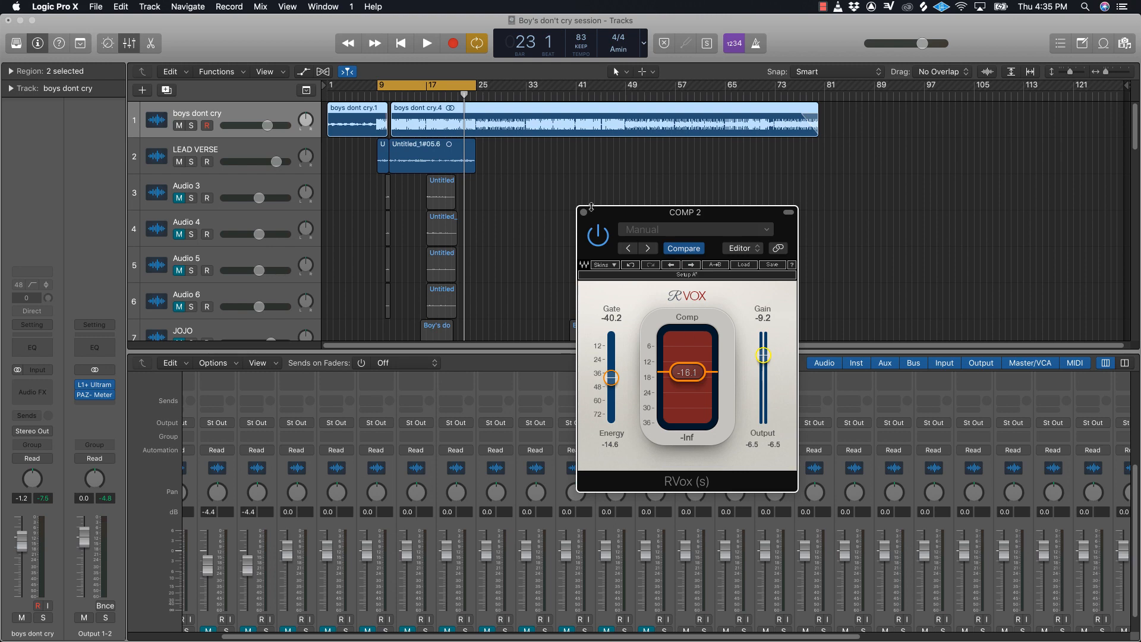
pyautogui.click(584, 212)
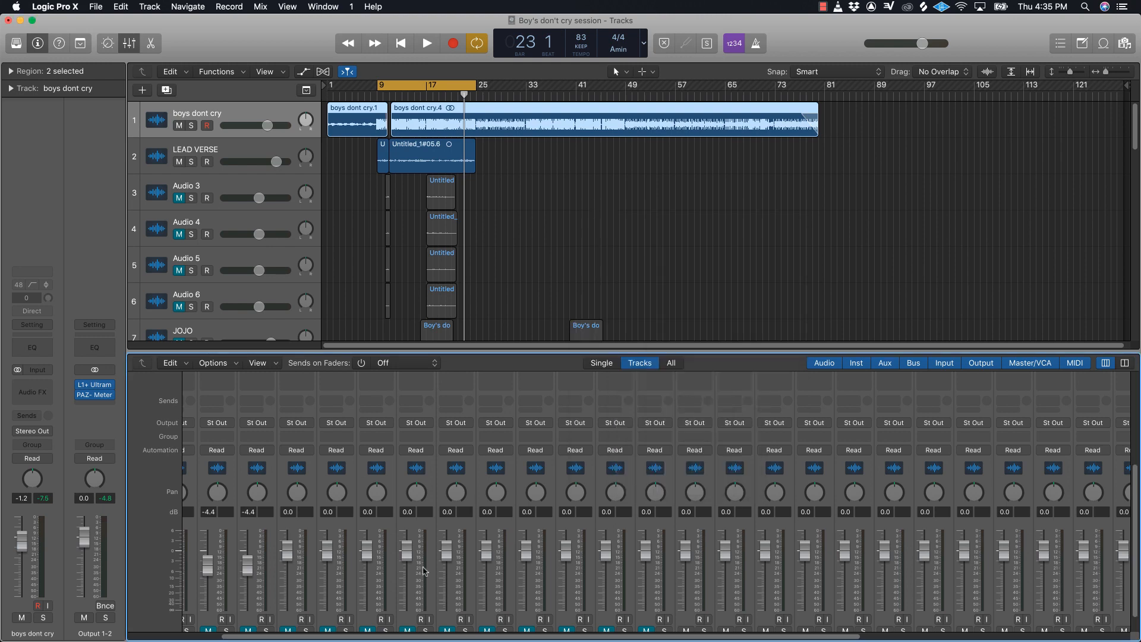
# - Reopen REQ 6 on LEAD VERSE, boost the band 6 high shelf by 2.0 at 7661 Hz during playback, and close it
pyautogui.hscroll(-3, 270, 530)
pyautogui.scroll(3, 271, 531)
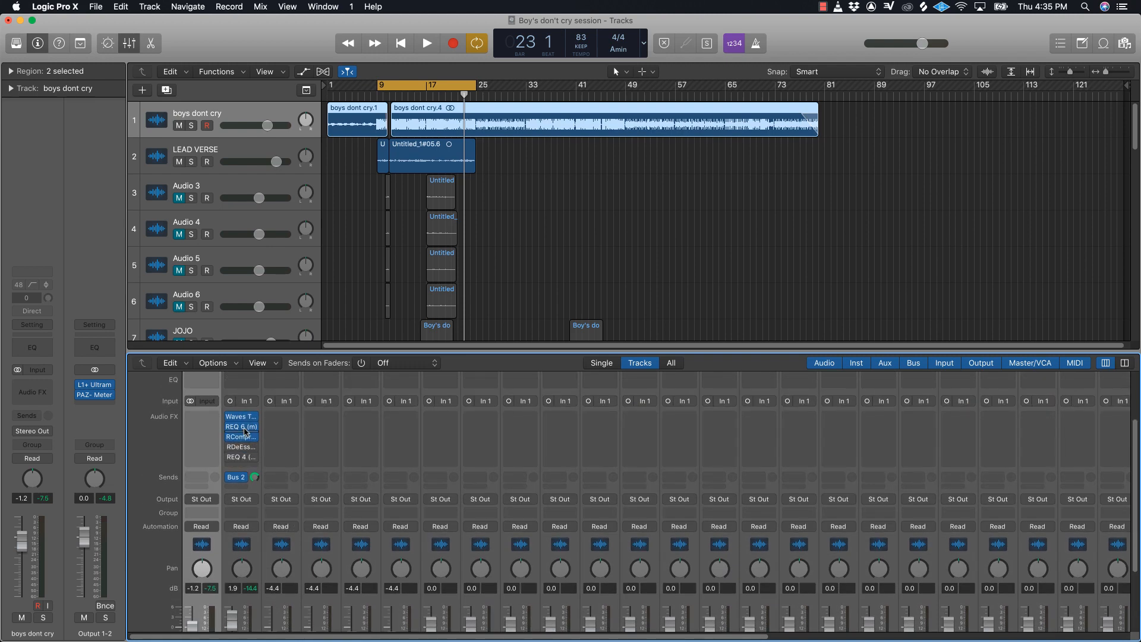
pyautogui.moveTo(242, 428)
pyautogui.click(242, 429)
pyautogui.moveTo(820, 159); pyautogui.dragTo(697, 160)
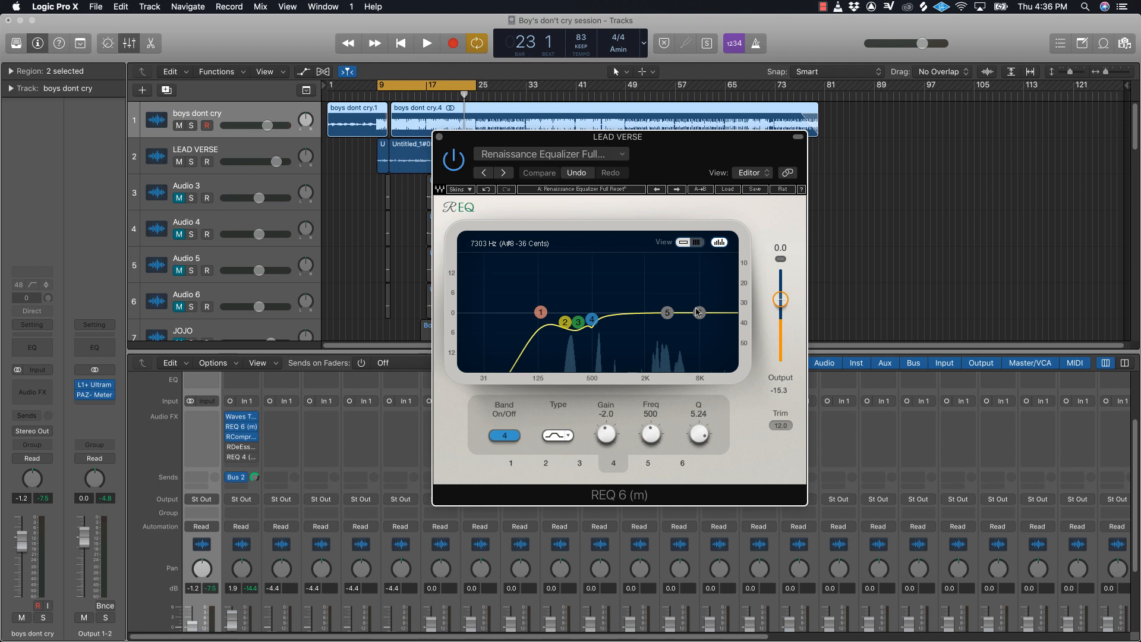
pyautogui.press('space')
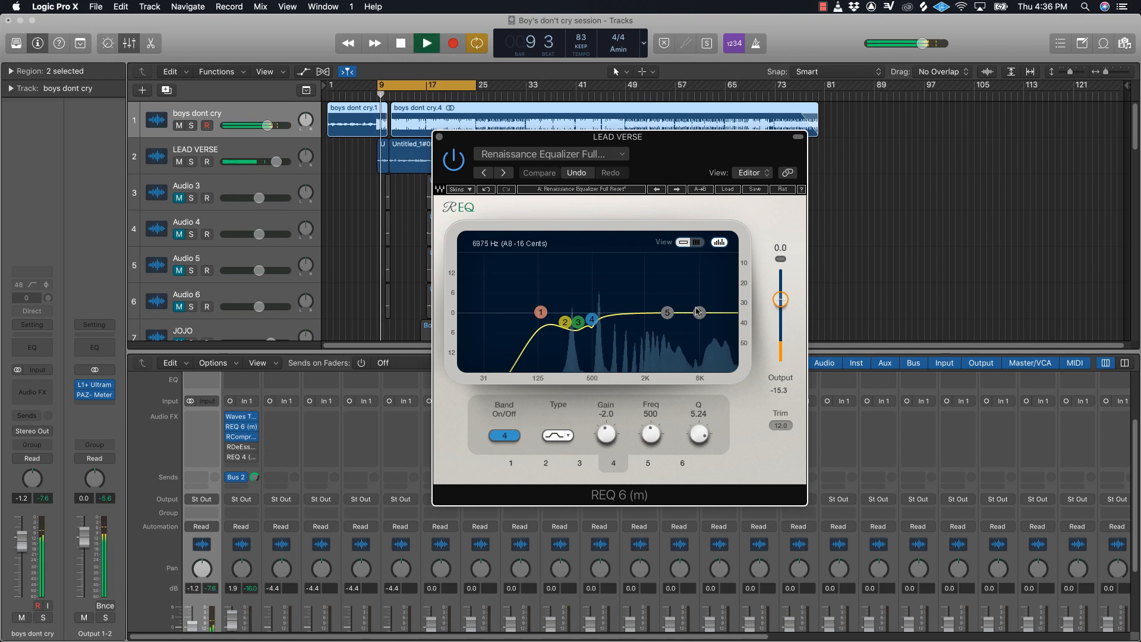
pyautogui.click(698, 312)
pyautogui.moveTo(699, 312); pyautogui.dragTo(698, 305)
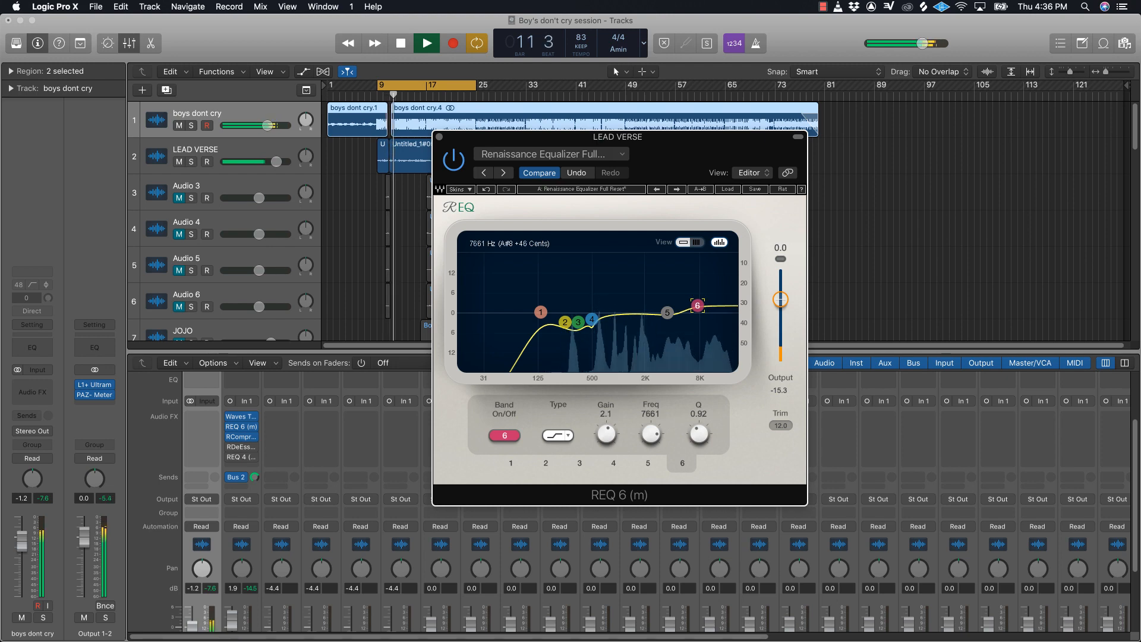
pyautogui.moveTo(698, 305); pyautogui.dragTo(699, 306)
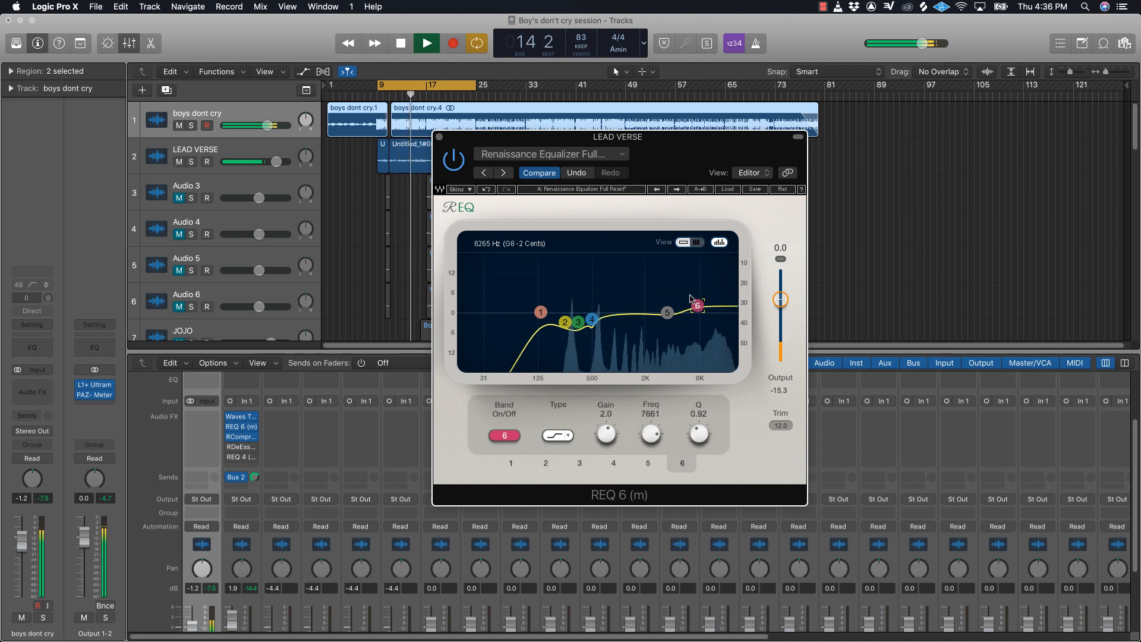
pyautogui.press('space')
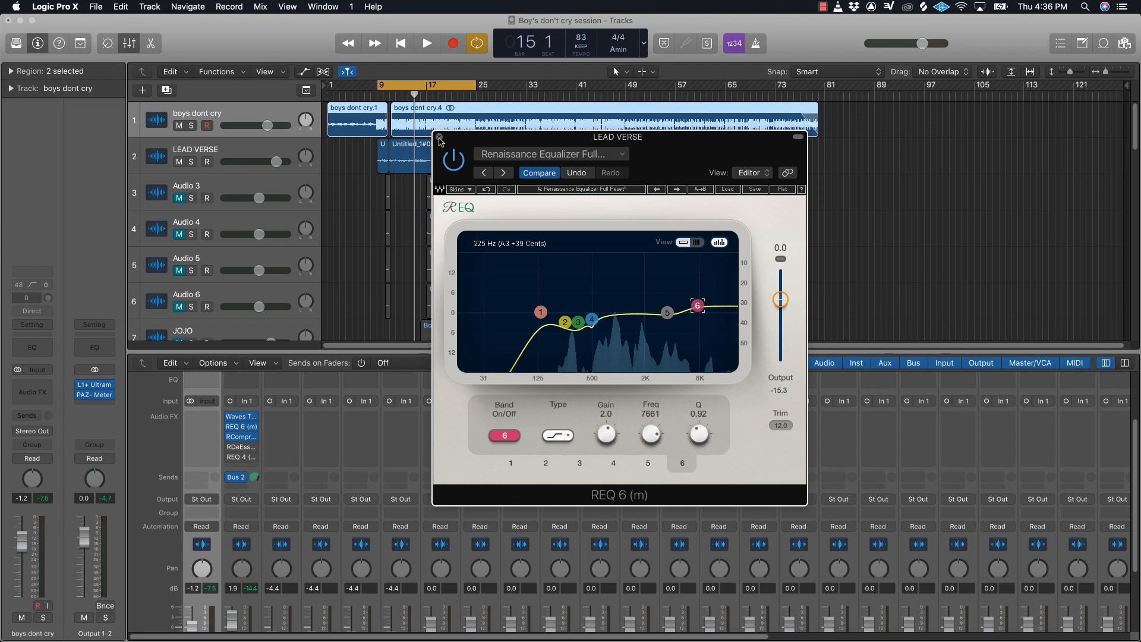
pyautogui.click(439, 138)
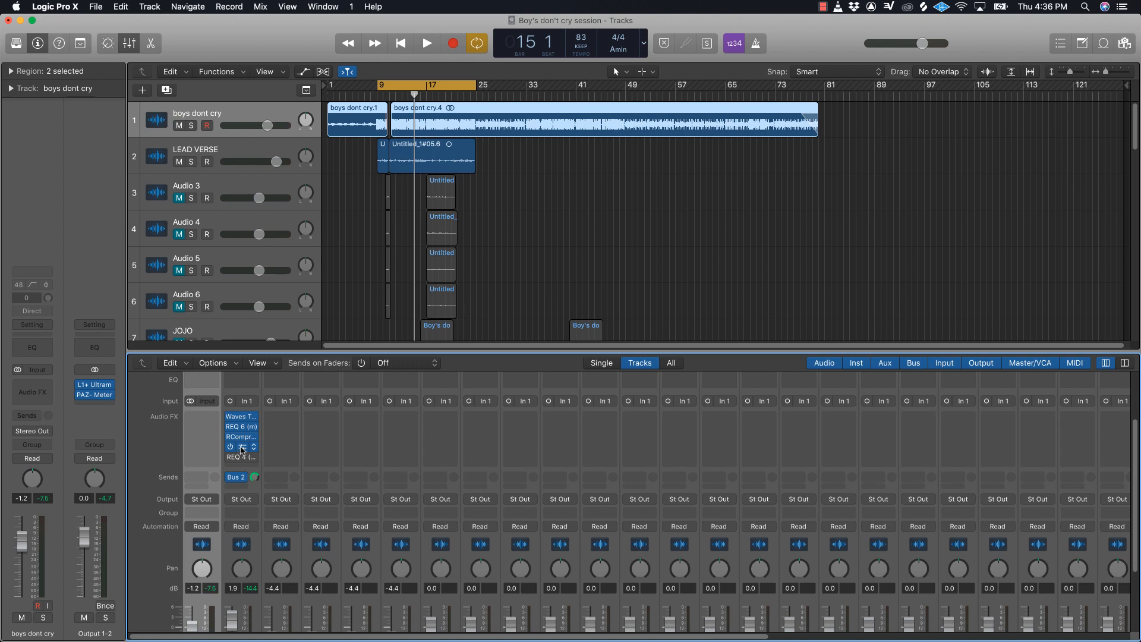
# - Enable and open RDeEsser on LEAD VERSE and load the Female DeEss Narrow factory preset
pyautogui.click(241, 450)
pyautogui.moveTo(259, 44); pyautogui.dragTo(534, 191)
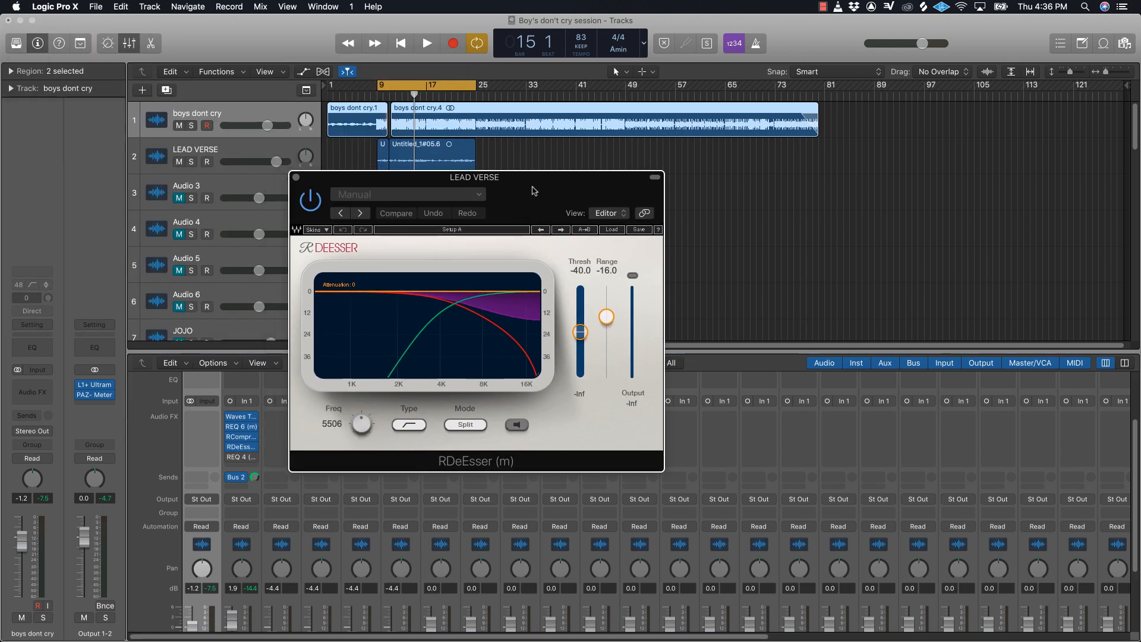
pyautogui.click(477, 196)
pyautogui.moveTo(459, 421)
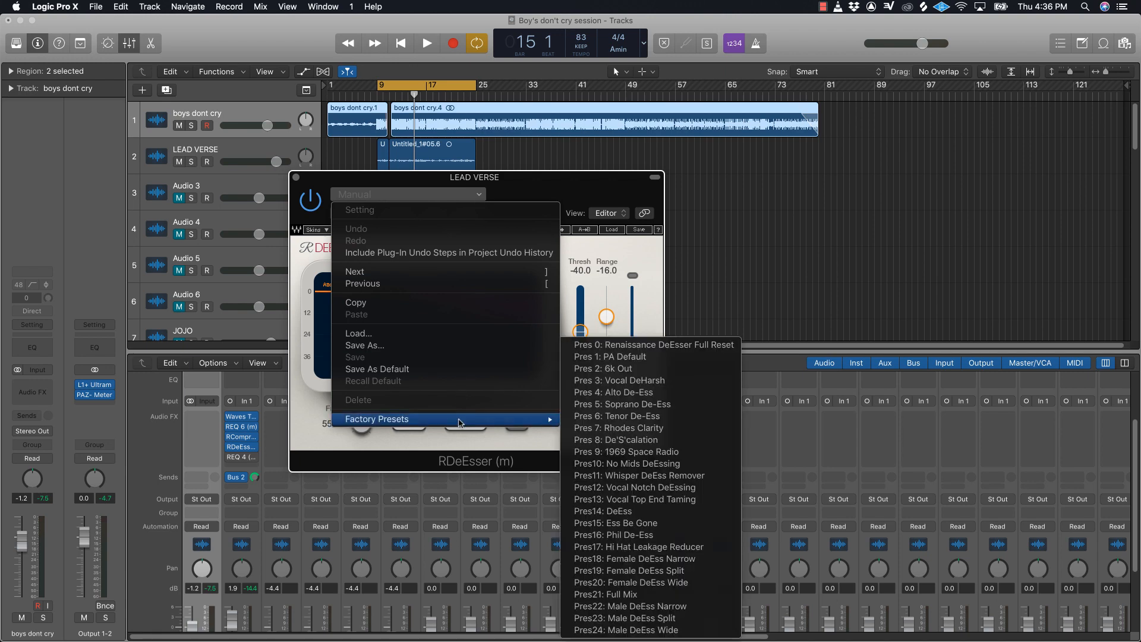
pyautogui.click(694, 559)
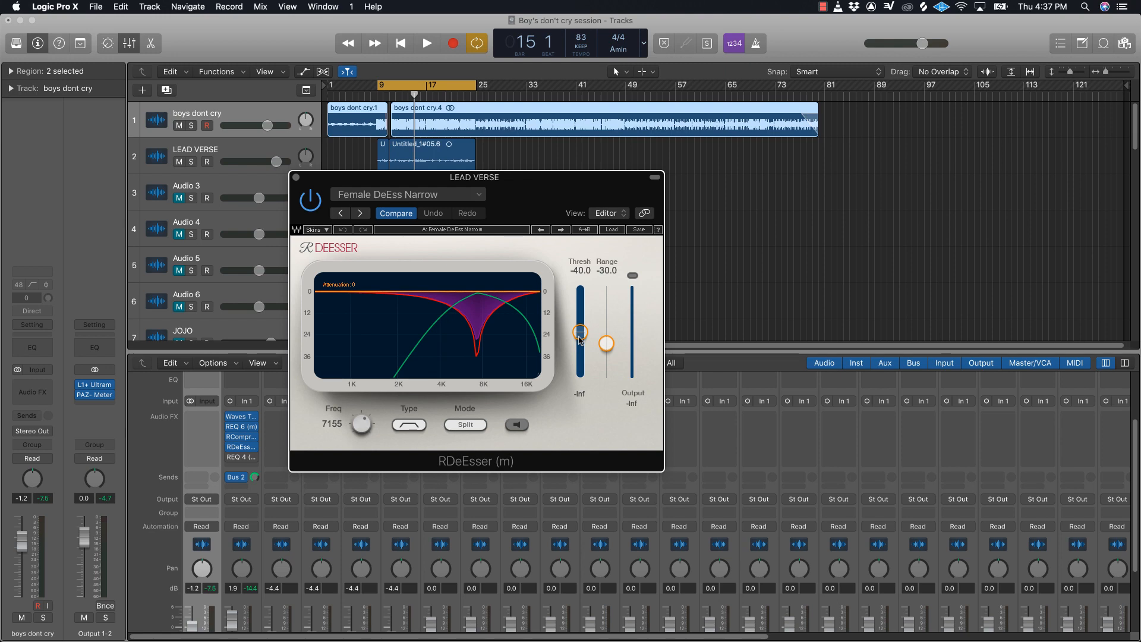
# - Lower the de-esser threshold to -43.9 while the session plays, stop playback and close the plug-in
pyautogui.press('space')
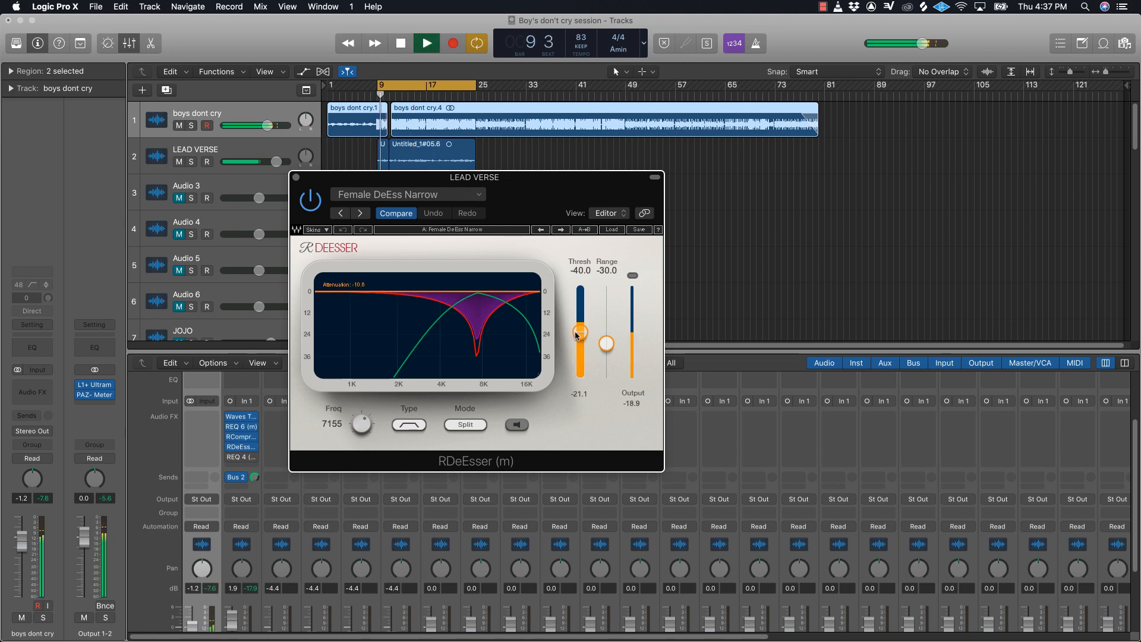
pyautogui.moveTo(580, 332); pyautogui.dragTo(576, 337)
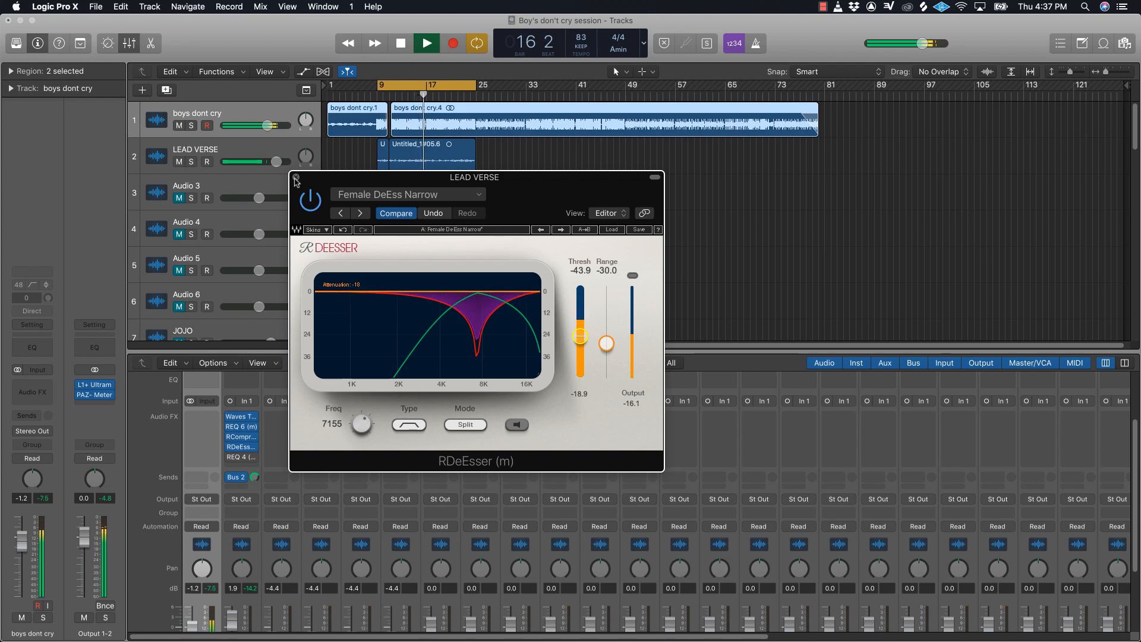
pyautogui.press('space')
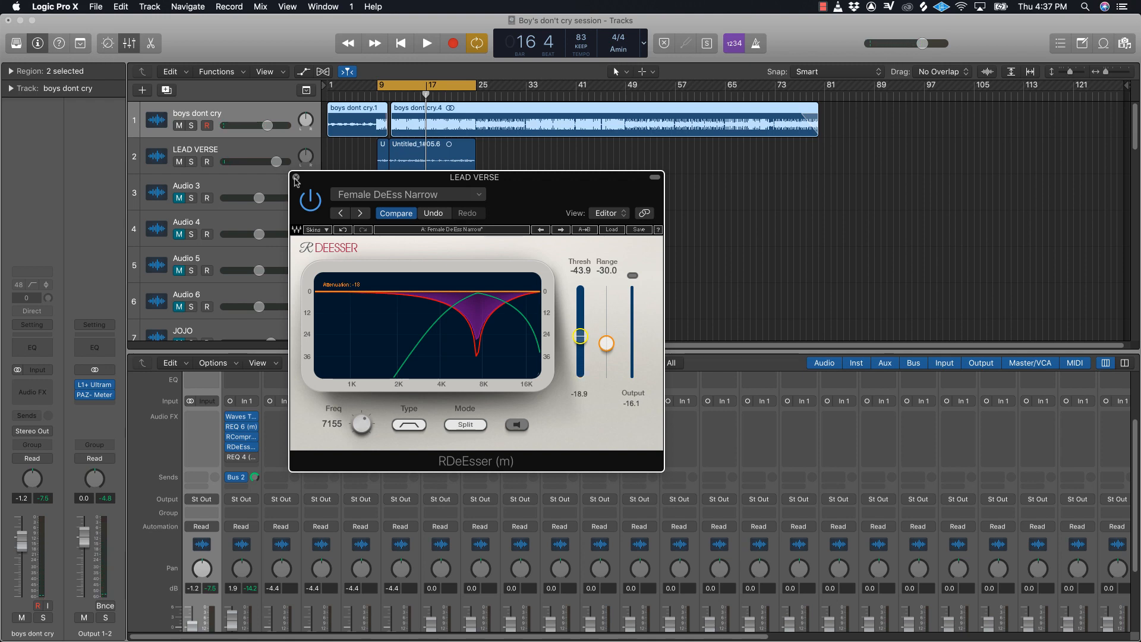
pyautogui.click(296, 178)
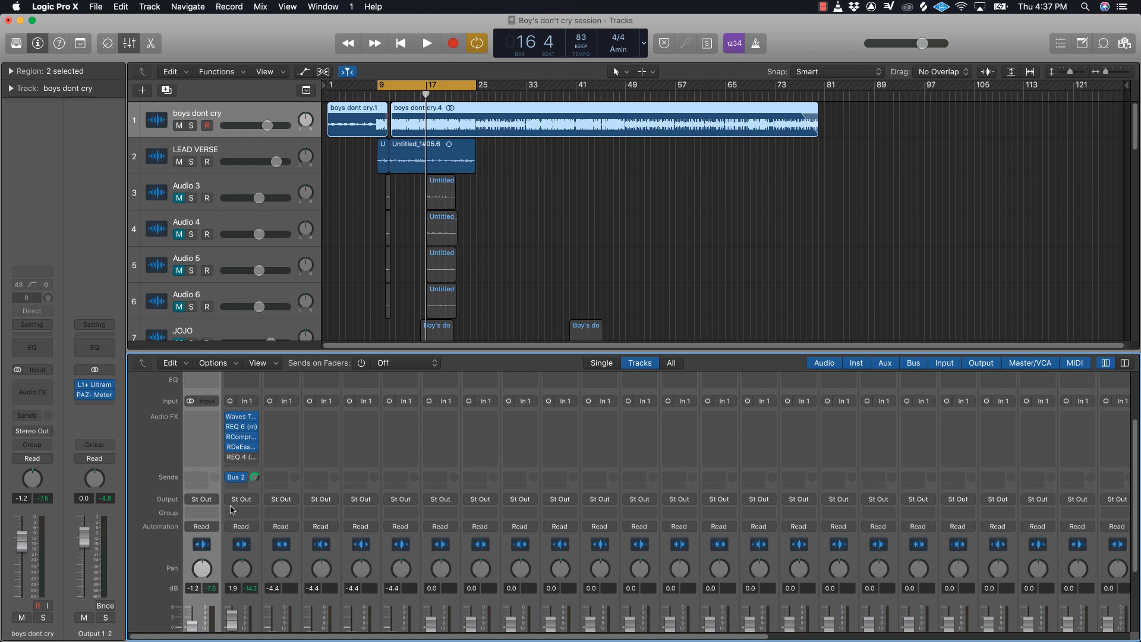
# - Remove the bypassed REQ 4 plug-in from the LEAD VERSE channel
pyautogui.moveTo(241, 462)
pyautogui.click(254, 457)
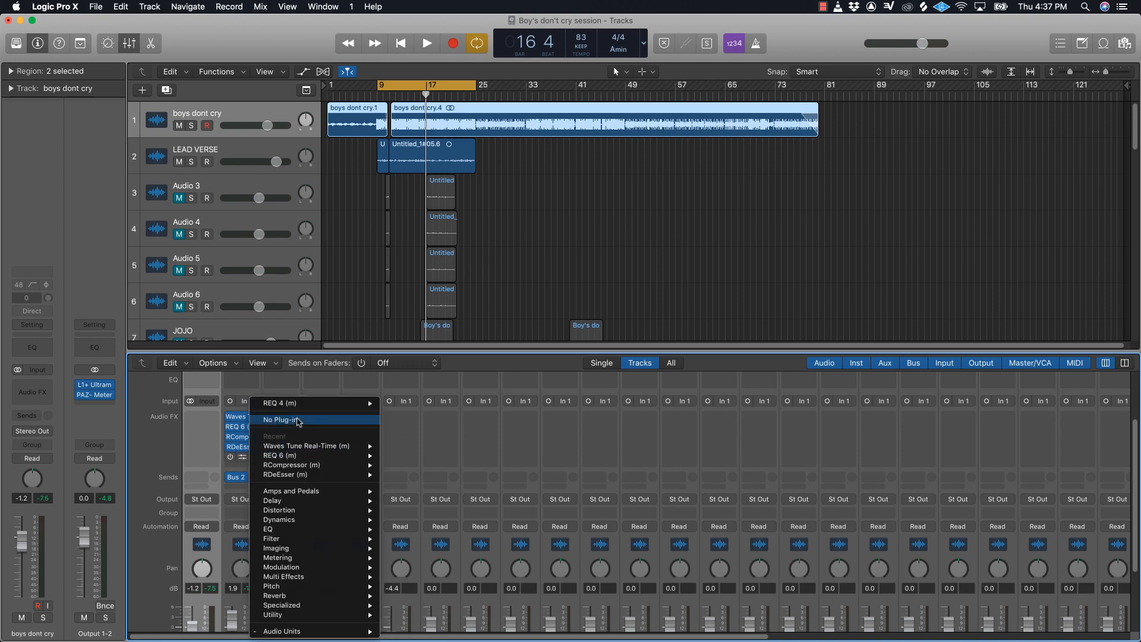
pyautogui.click(297, 420)
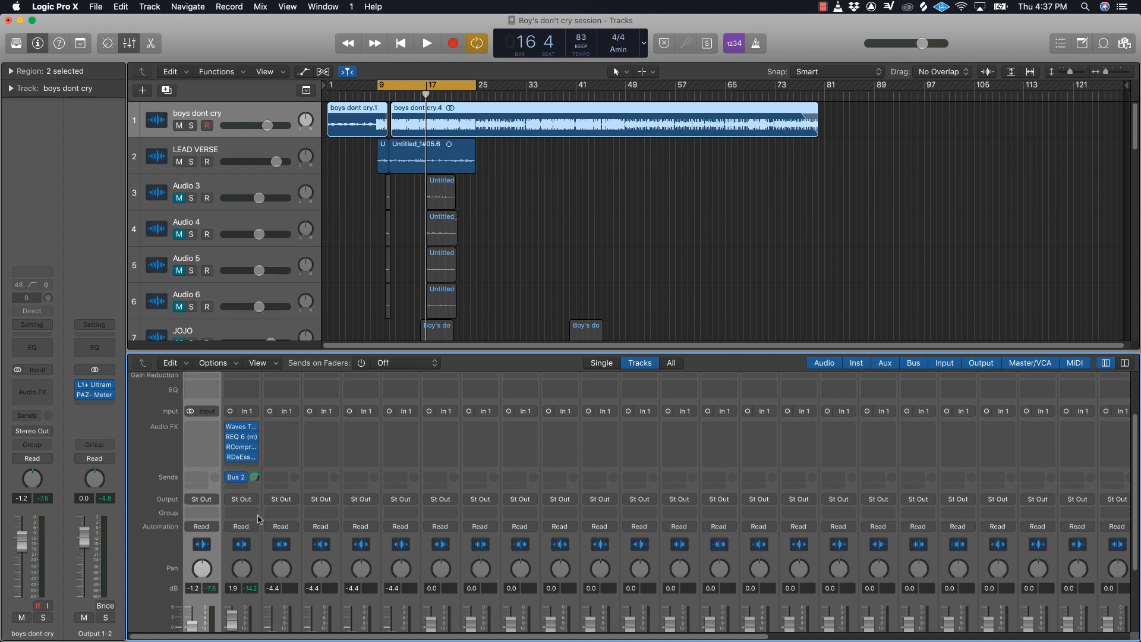
# - Add a second send on LEAD VERSE to Bus 3 (REVERB) and bring the aux channels into view
pyautogui.click(244, 489)
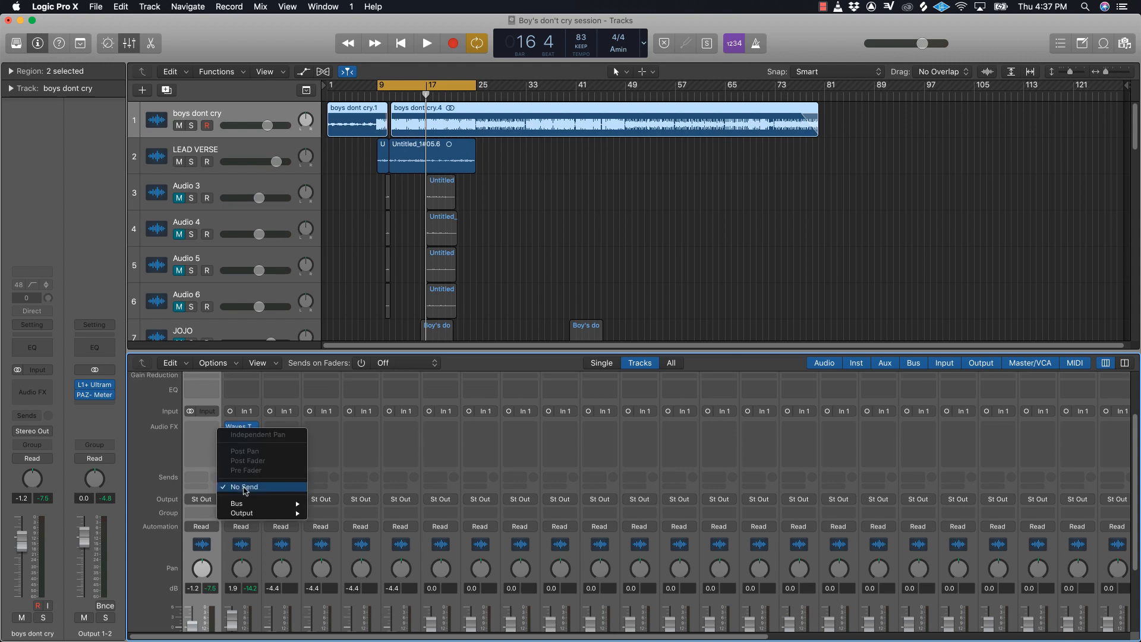
pyautogui.moveTo(244, 504)
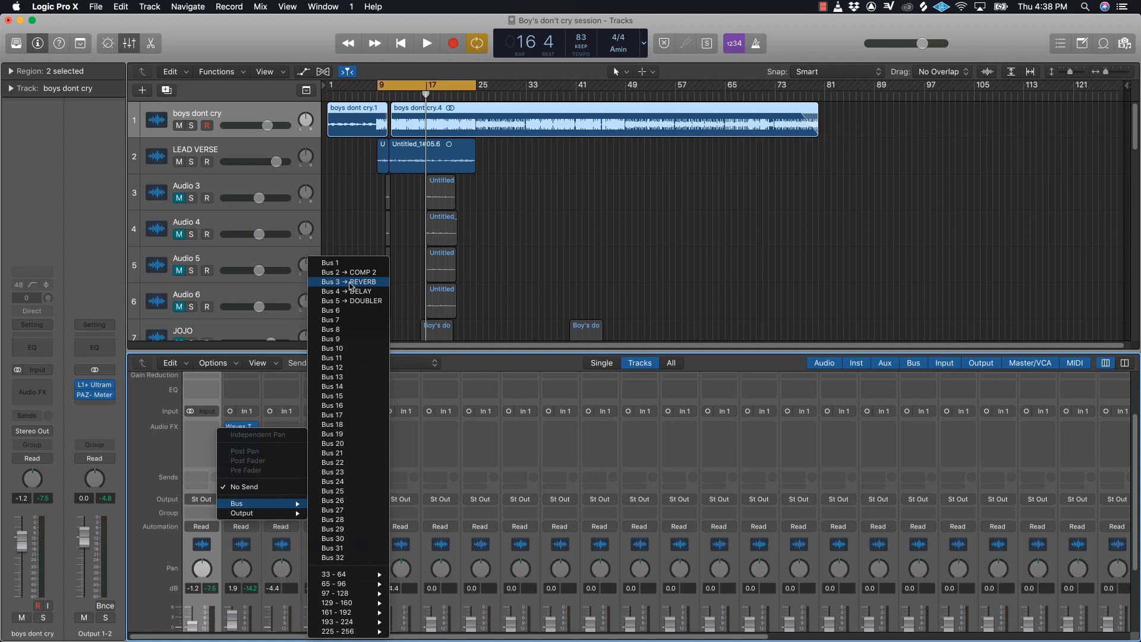
pyautogui.click(350, 281)
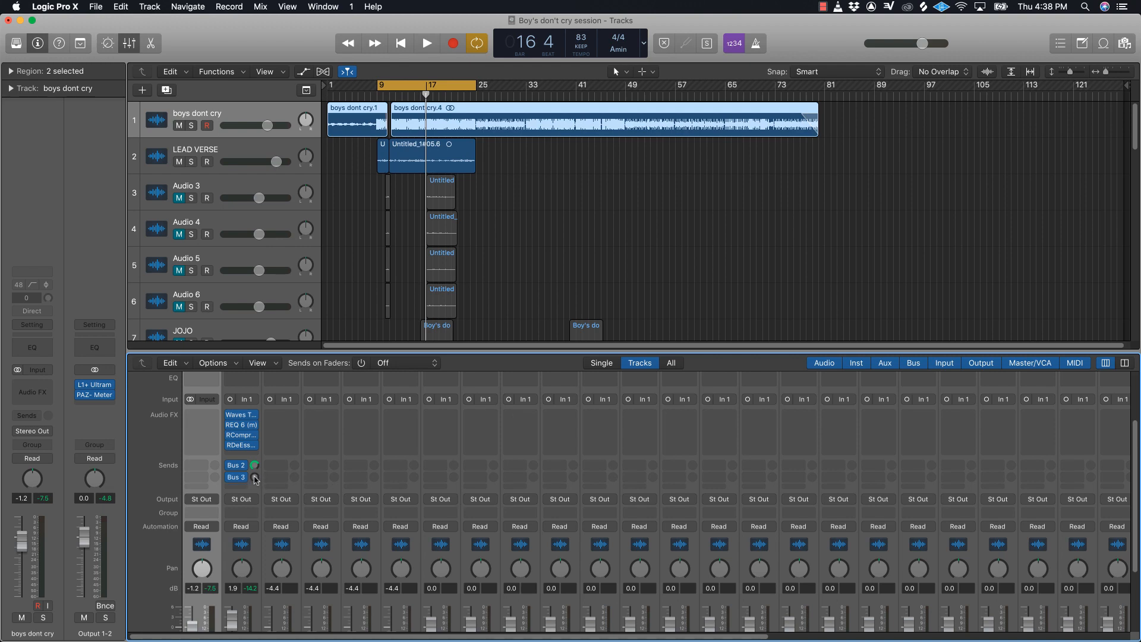
pyautogui.hscroll(10, 461, 476)
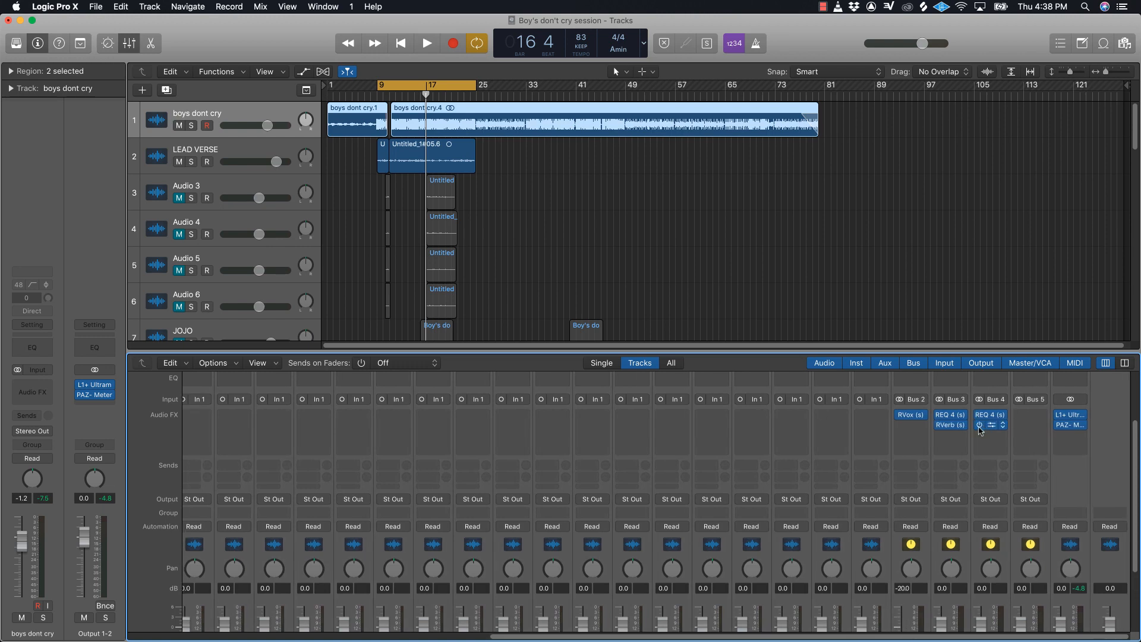
# - Open the RVerb plug-in on the REVERB aux channel and mute the boys dont cry track
pyautogui.click(952, 428)
pyautogui.moveTo(303, 58); pyautogui.dragTo(486, 162)
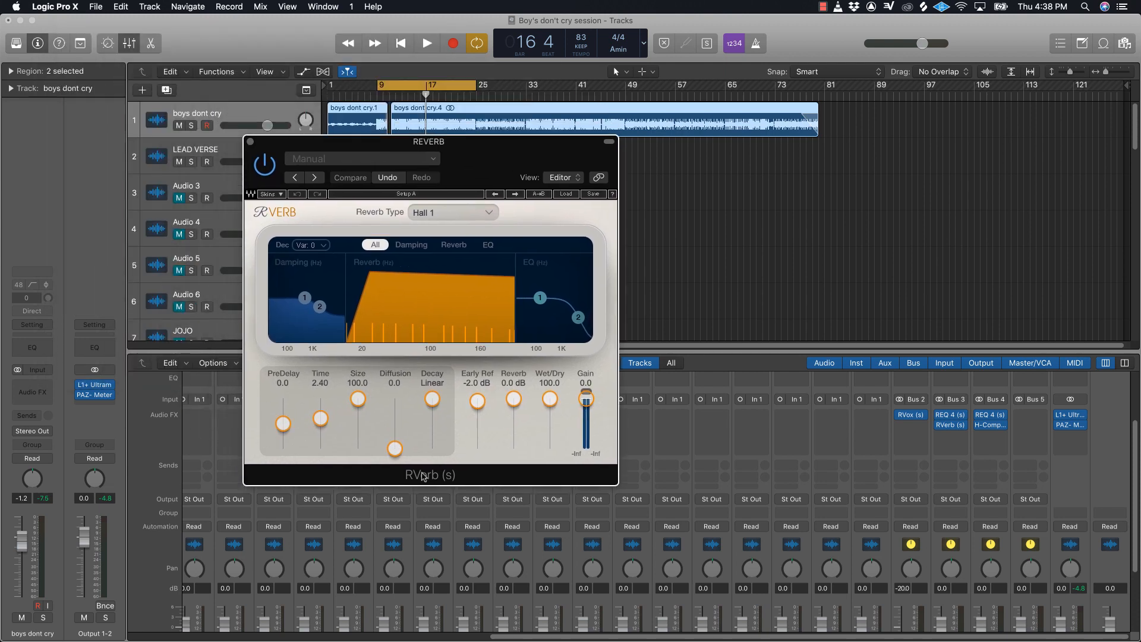
pyautogui.scroll(-5, 401, 544)
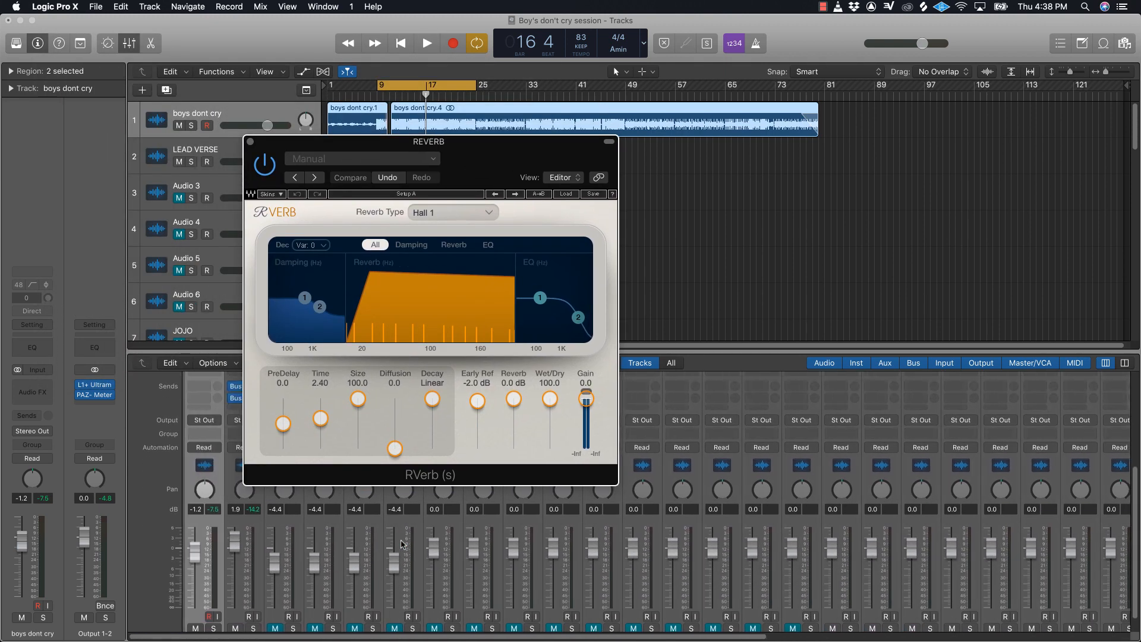
pyautogui.scroll(-2, 199, 612)
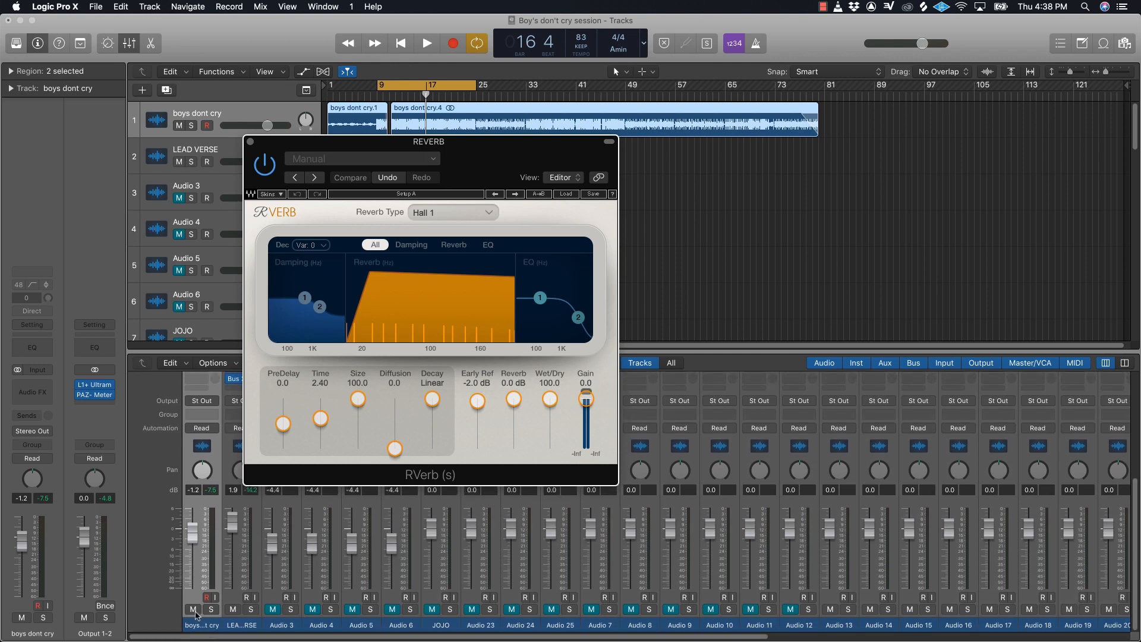
pyautogui.click(194, 610)
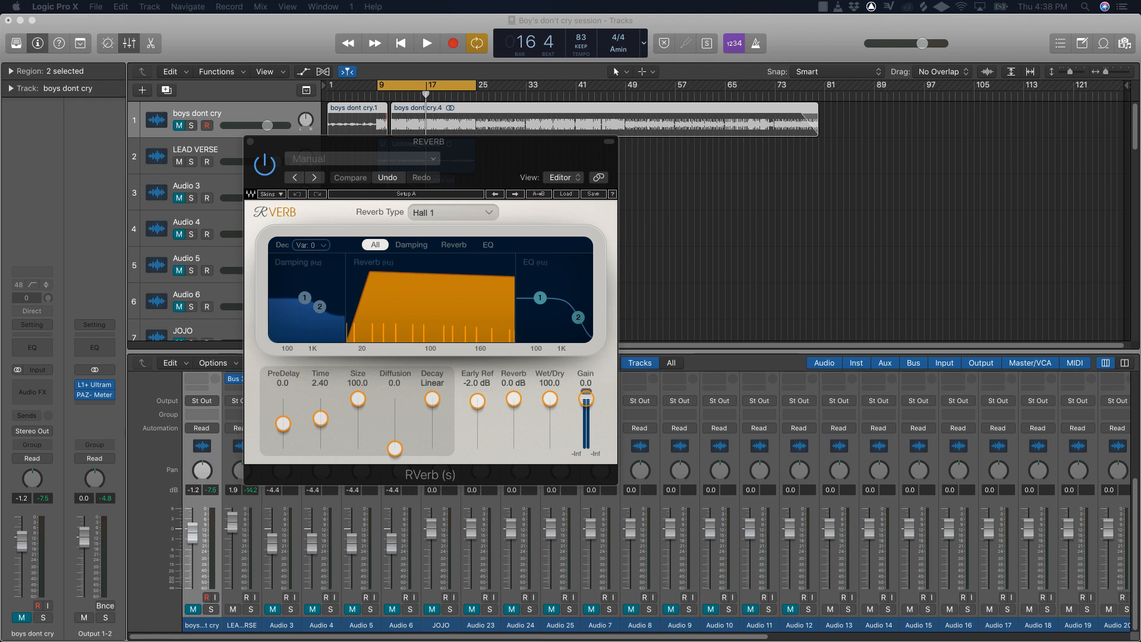
# - Bring up the Millicalcs tempo calculator in Chrome and arrange it beside the RVerb window
pyautogui.moveTo(1, 37); pyautogui.dragTo(903, 99)
pyautogui.click(481, 168)
pyautogui.moveTo(481, 169); pyautogui.dragTo(313, 168)
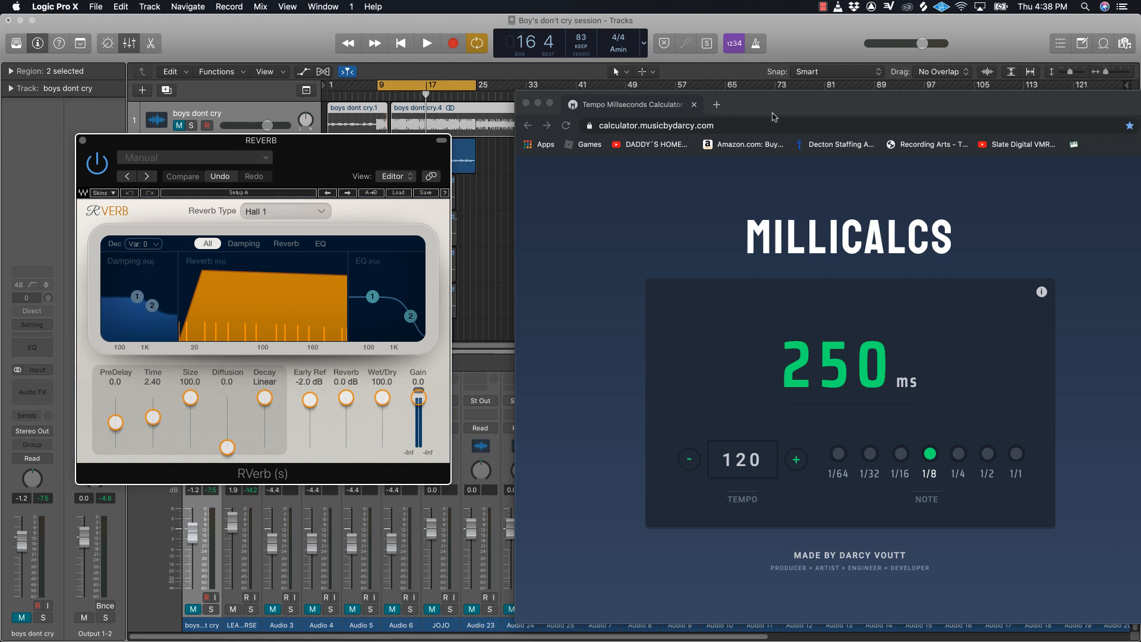
pyautogui.moveTo(801, 105); pyautogui.dragTo(778, 100)
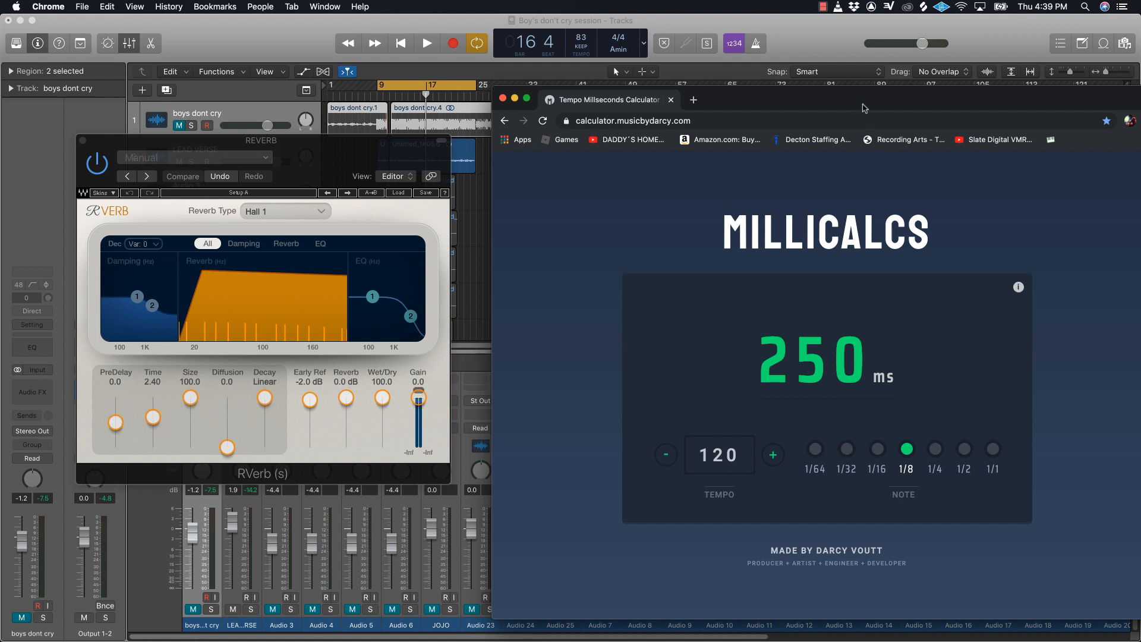
pyautogui.moveTo(864, 109); pyautogui.dragTo(807, 105)
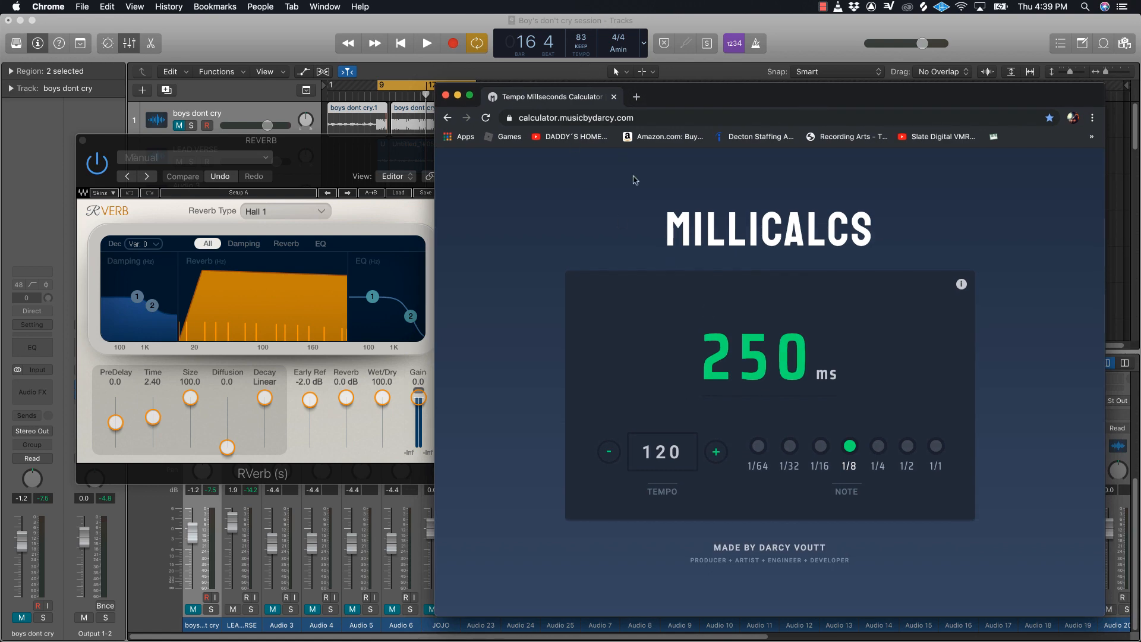
# - Lower the calculator's tempo to 83 and select the 1/4 note value
pyautogui.click(610, 456)
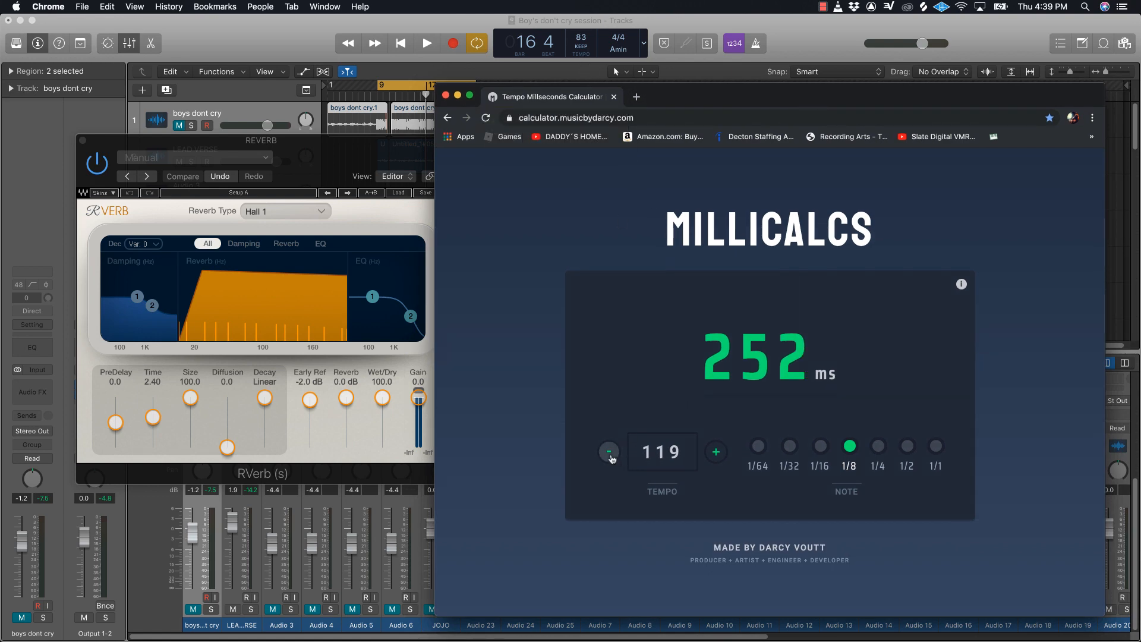
pyautogui.click(611, 457)
pyautogui.click(610, 456)
pyautogui.click(611, 457)
pyautogui.click(611, 457)
pyautogui.click(610, 456)
pyautogui.click(611, 457)
pyautogui.click(610, 457)
pyautogui.click(611, 456)
pyautogui.click(611, 456)
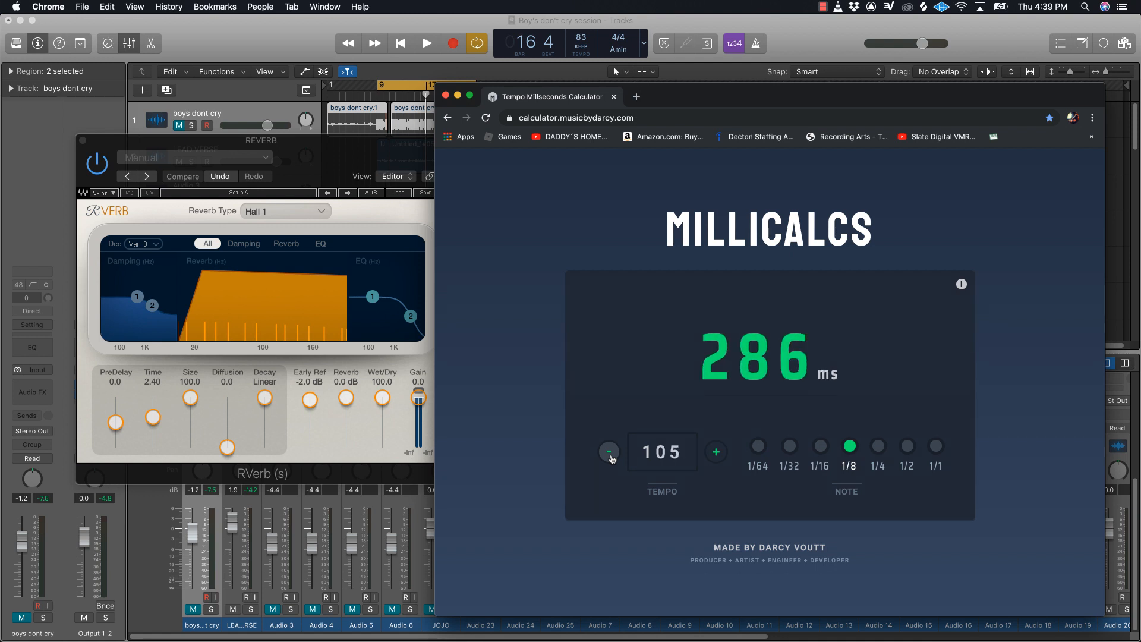
pyautogui.click(610, 456)
pyautogui.click(611, 457)
pyautogui.click(610, 453)
pyautogui.click(609, 453)
pyautogui.click(609, 453)
pyautogui.click(609, 453)
pyautogui.click(609, 453)
pyautogui.click(609, 453)
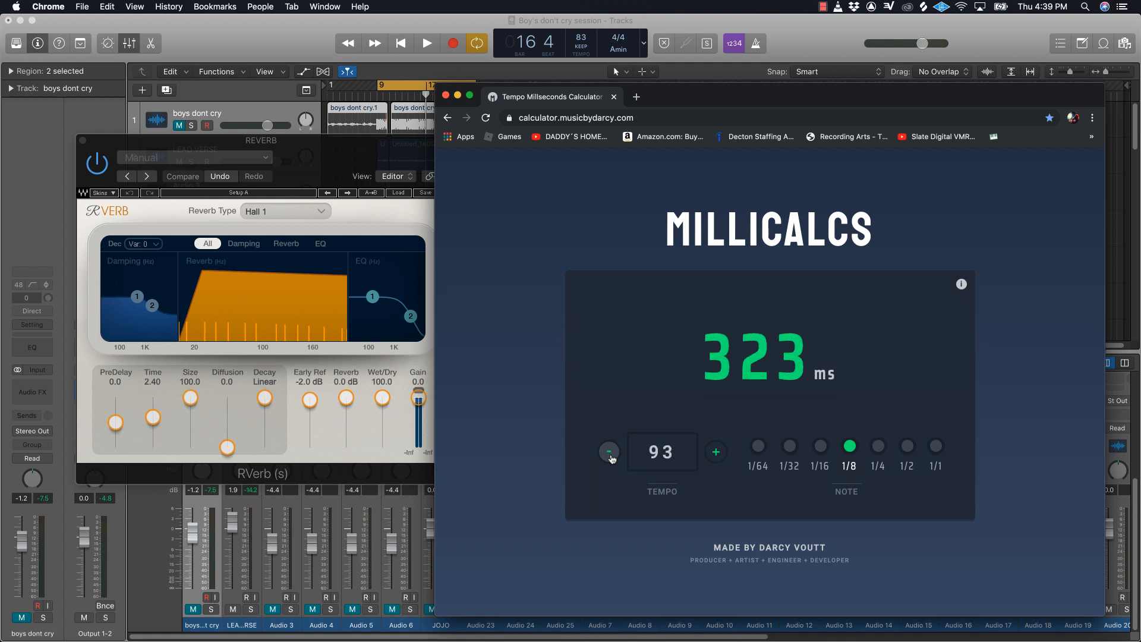
pyautogui.click(610, 453)
pyautogui.click(609, 453)
pyautogui.click(610, 455)
pyautogui.click(610, 455)
pyautogui.click(610, 456)
pyautogui.click(610, 455)
pyautogui.click(610, 455)
pyautogui.click(610, 455)
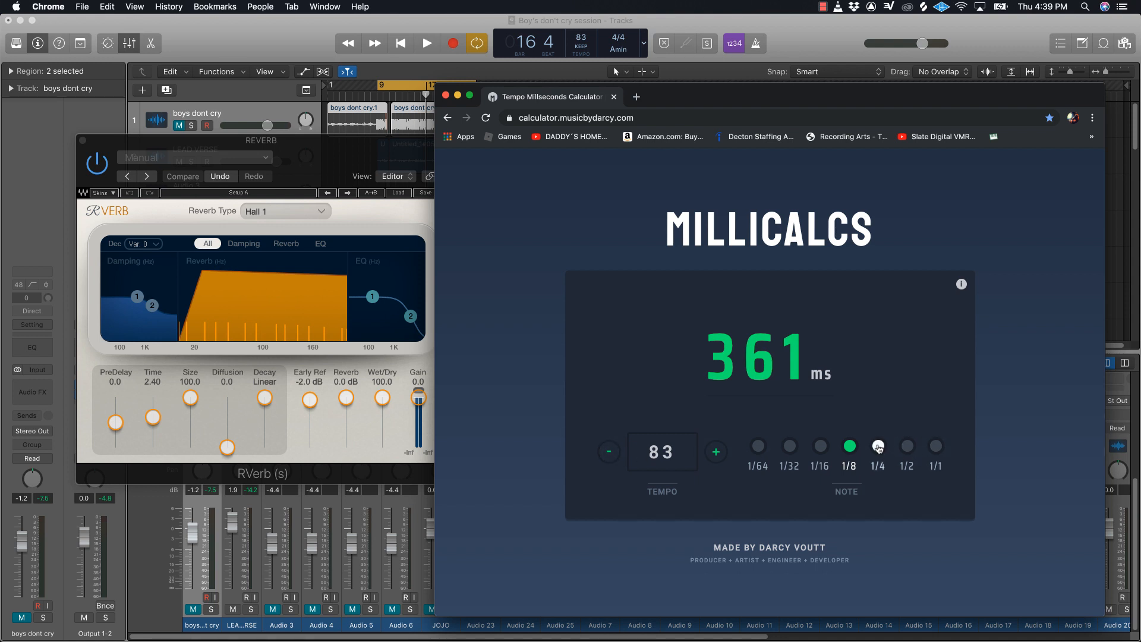
pyautogui.click(878, 447)
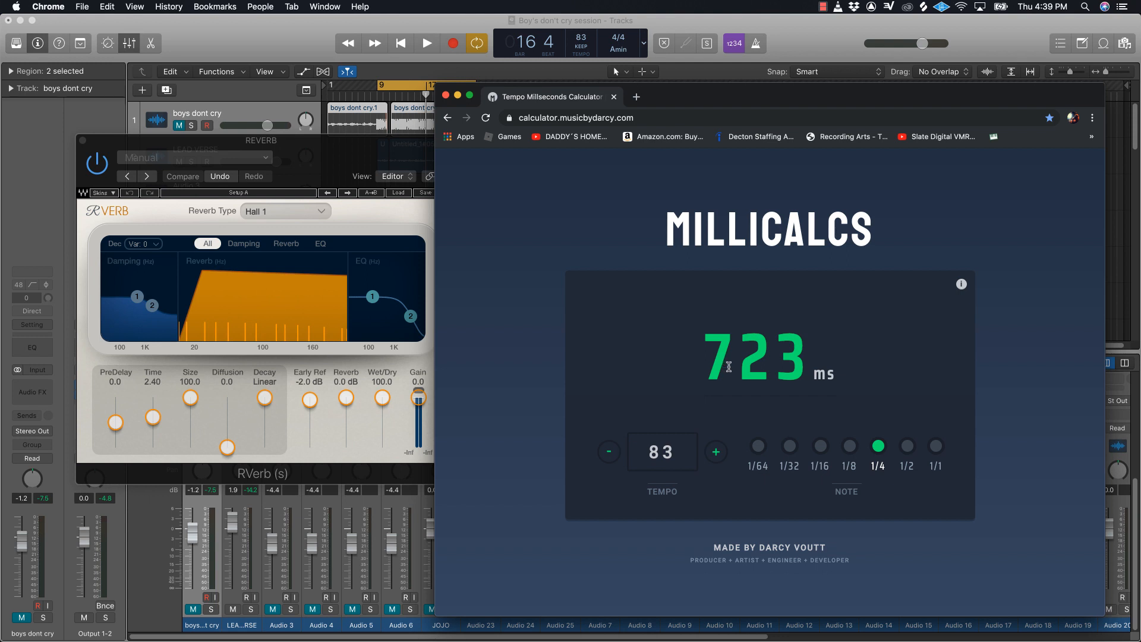
# - Switch back to Logic Pro X and set the RVerb Time to 7.23
pyautogui.click(151, 384)
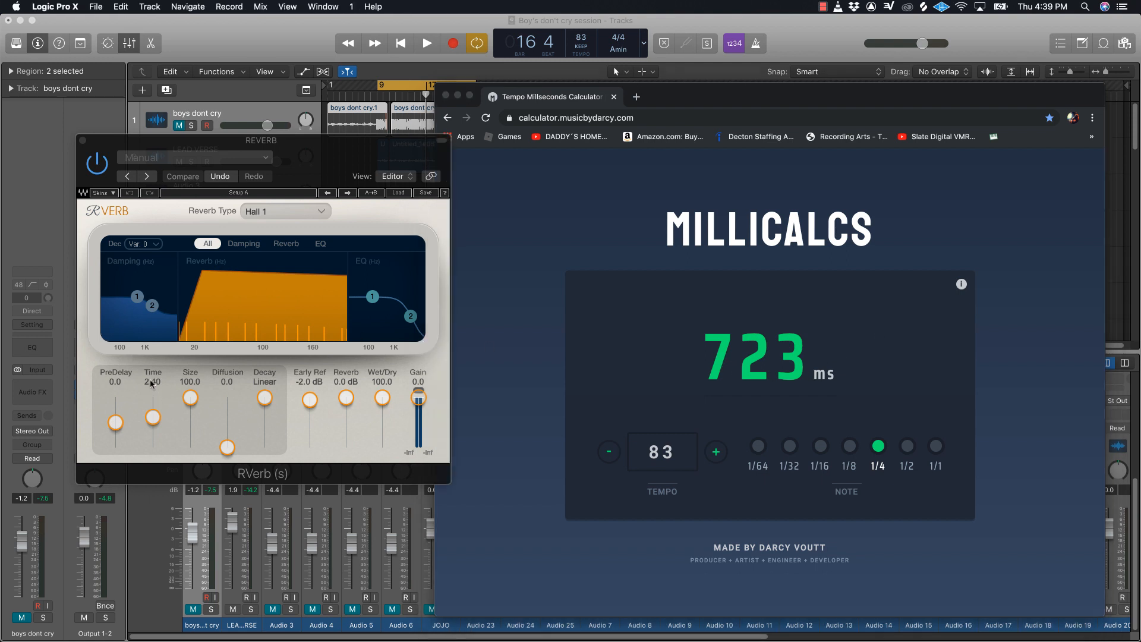
pyautogui.click(154, 417)
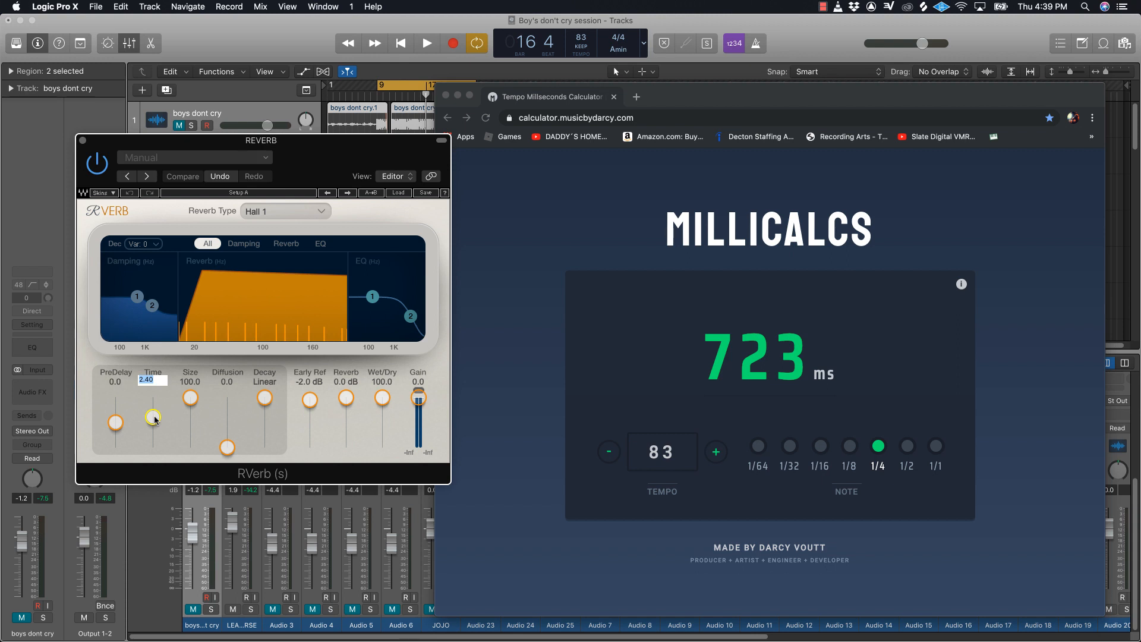
pyautogui.write('7.23')
pyautogui.press('Return')
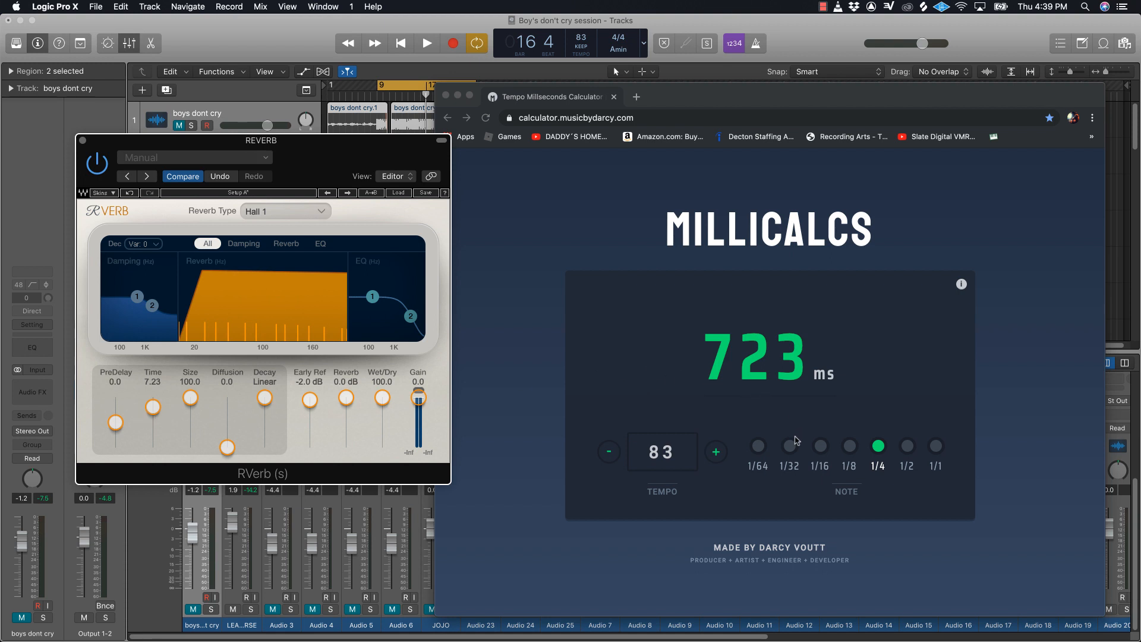
# - Select the 1/32 note value in the calculator and set the RVerb PreDelay to 9.0
pyautogui.click(791, 448)
pyautogui.click(789, 447)
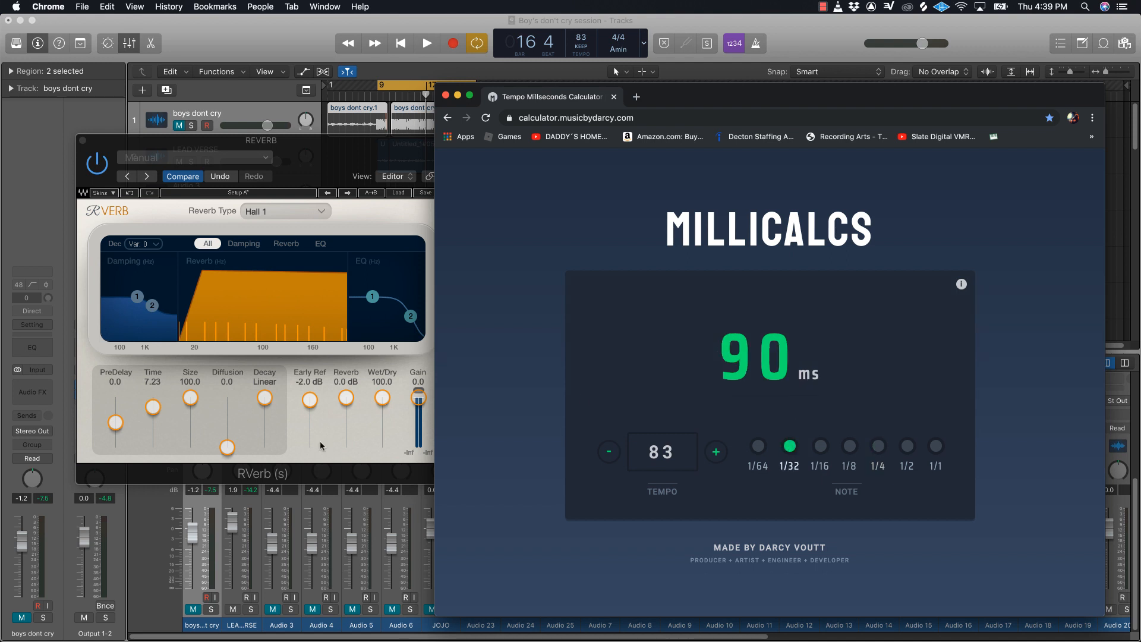
pyautogui.click(117, 385)
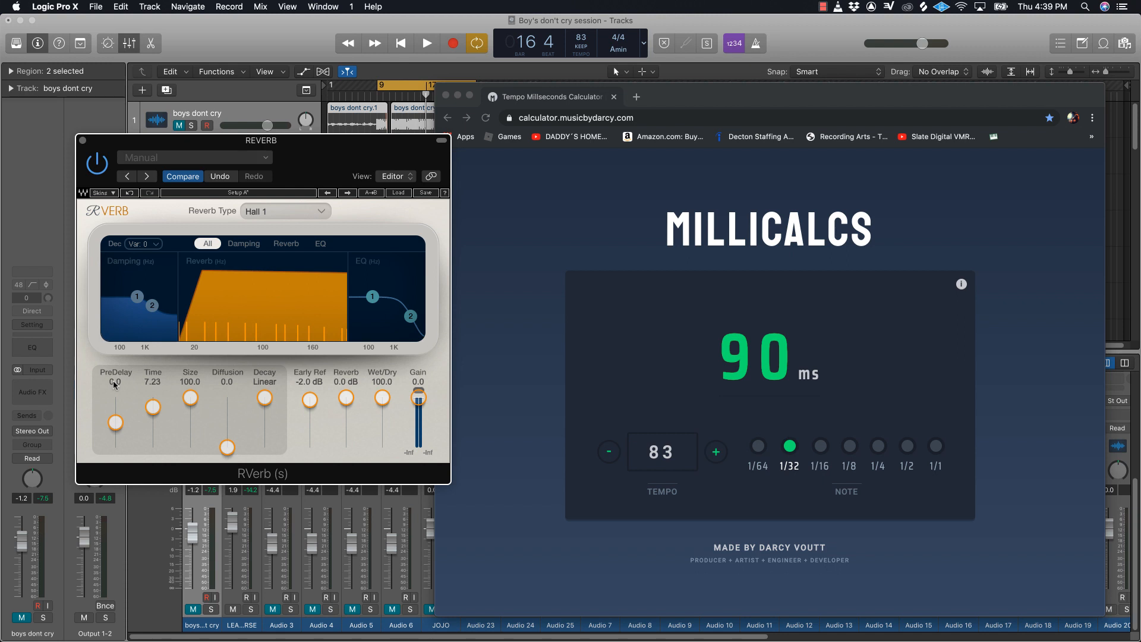
pyautogui.doubleClick(116, 417)
pyautogui.write('9')
pyautogui.press('Return')
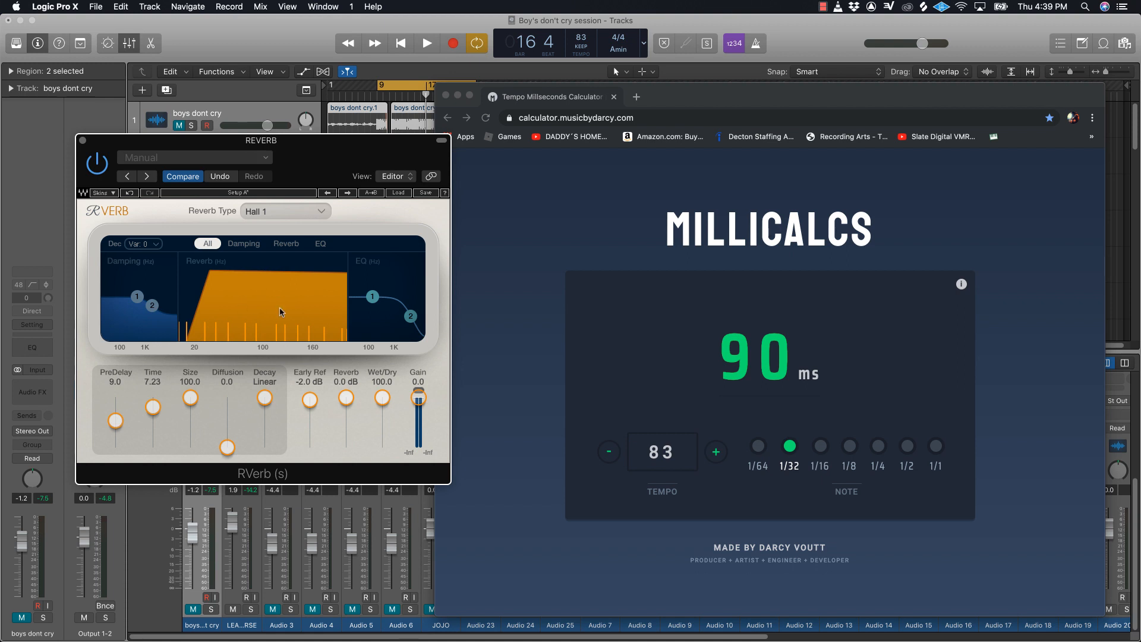
# - Set RVerb's EQ band 1 to a gain of -23.6 at about 500 Hz and close the calculator window
pyautogui.click(322, 245)
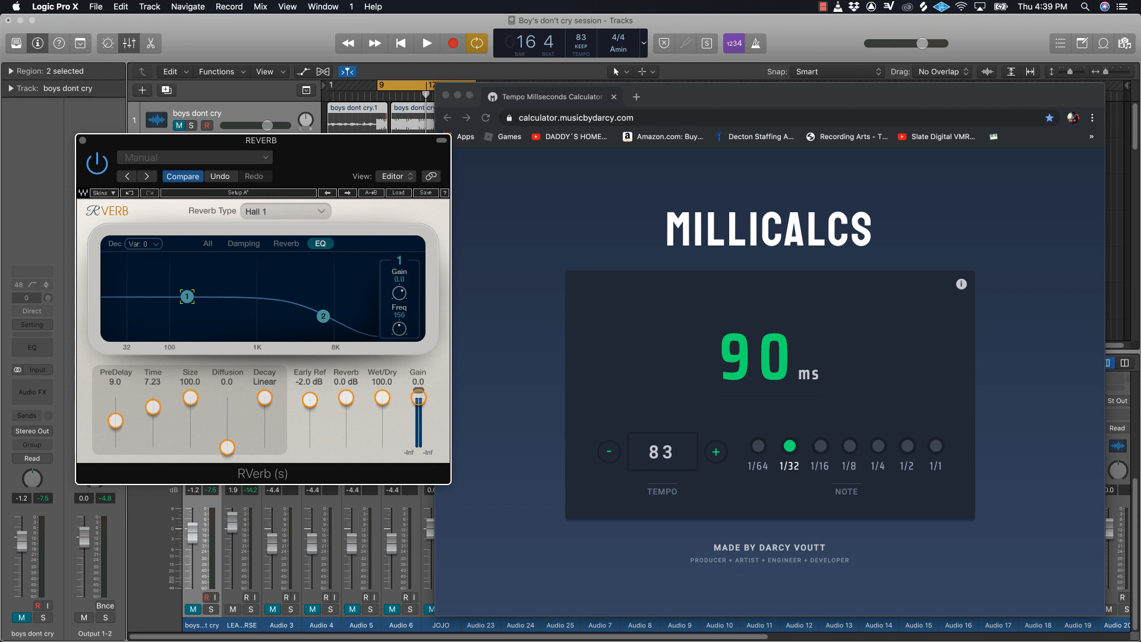
pyautogui.moveTo(187, 296); pyautogui.dragTo(231, 319)
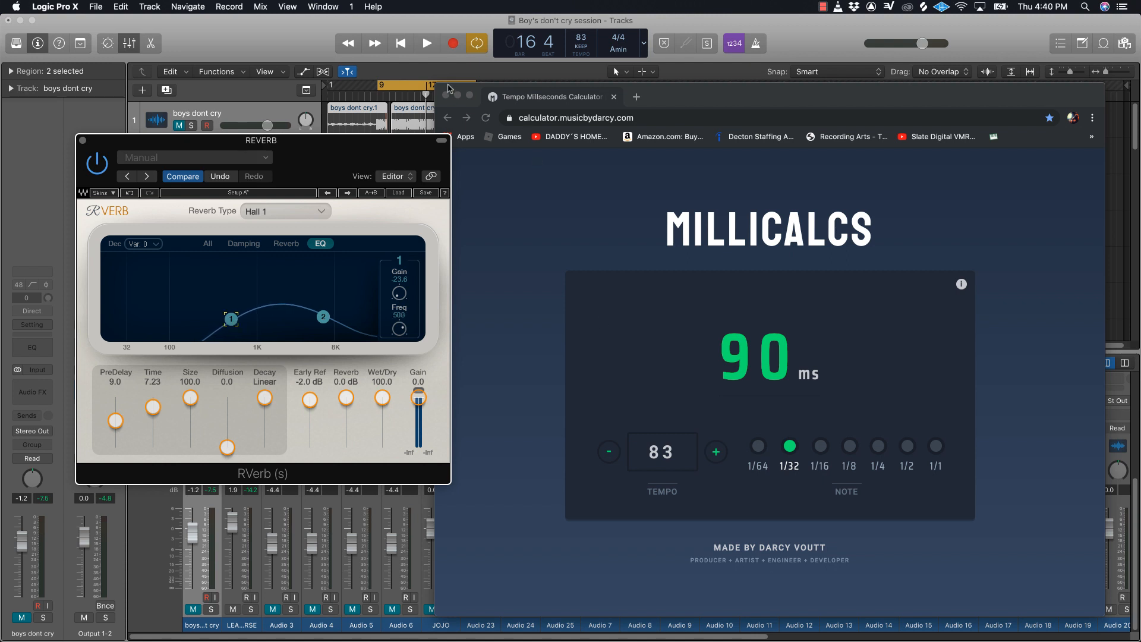
pyautogui.click(446, 97)
pyautogui.moveTo(262, 346); pyautogui.dragTo(534, 321)
# - Pull the REVERB aux fader fully down, start playback and raise the fader to -16.0 dB
pyautogui.hscroll(10, 454, 562)
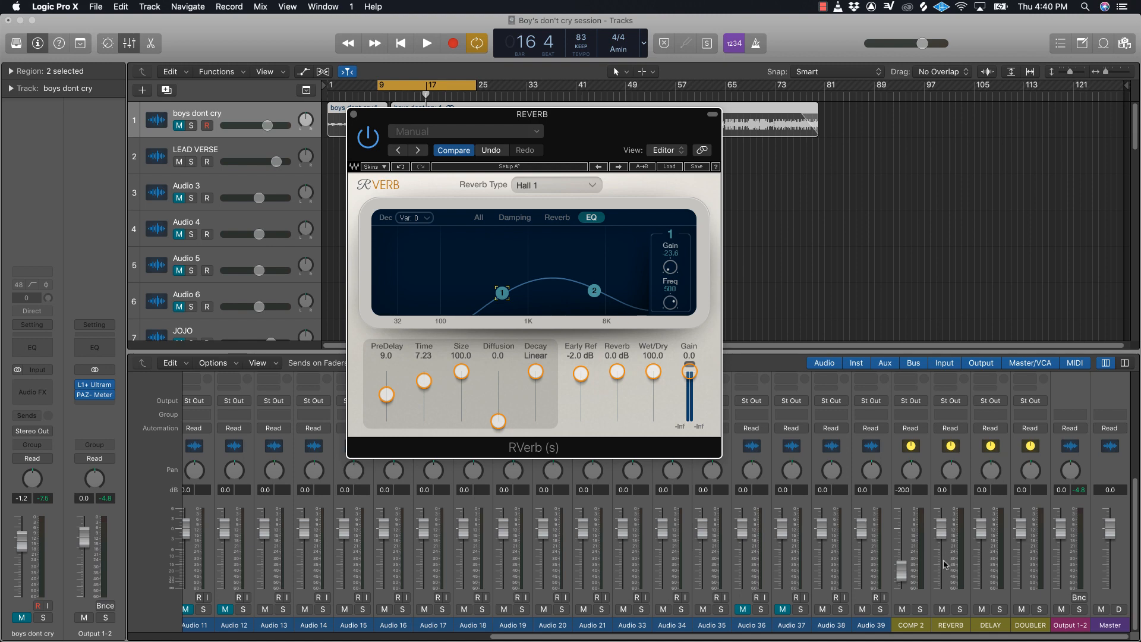
pyautogui.moveTo(937, 536); pyautogui.dragTo(949, 639)
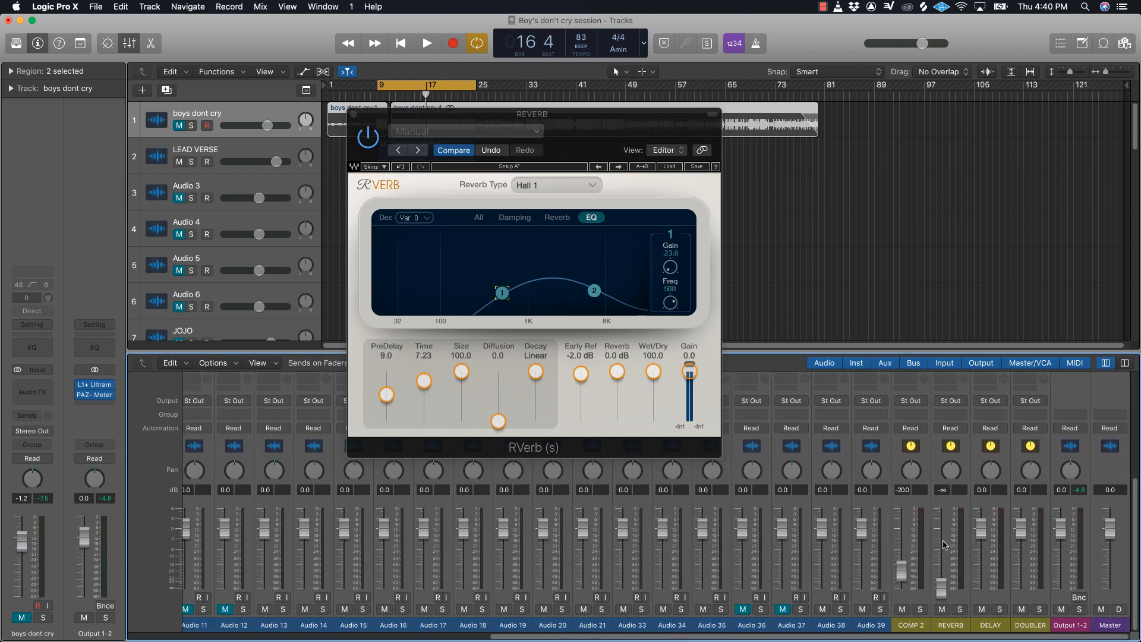
pyautogui.press('space')
pyautogui.moveTo(941, 587); pyautogui.dragTo(941, 569)
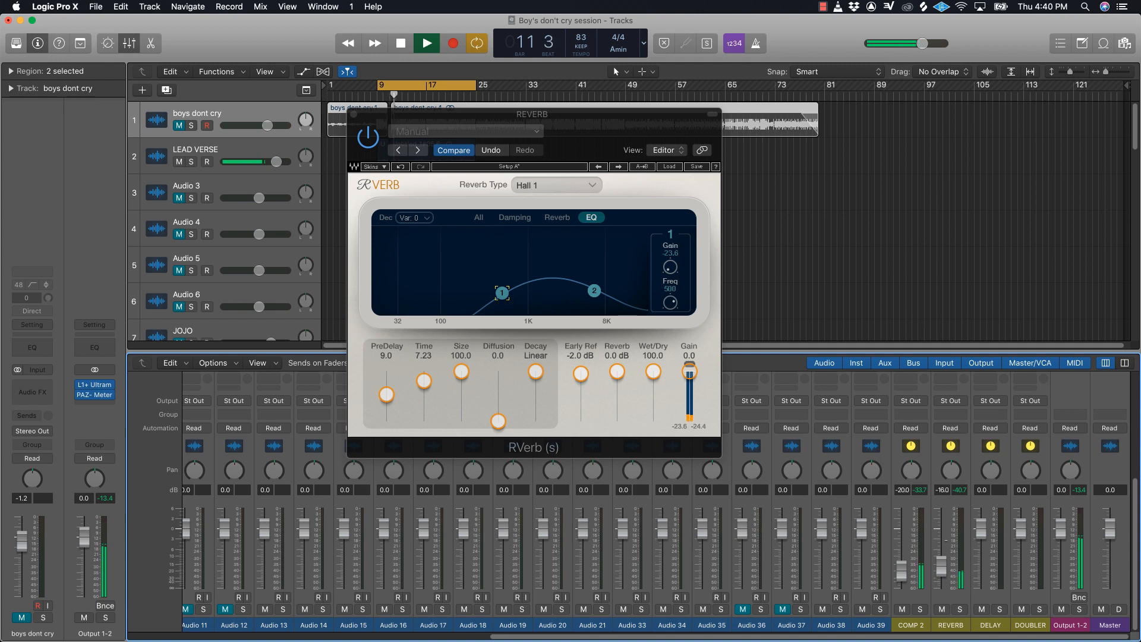
# - Unmute the boys dont cry track and raise the REVERB aux fader to -12.0 dB during playback
pyautogui.hscroll(-10, 946, 543)
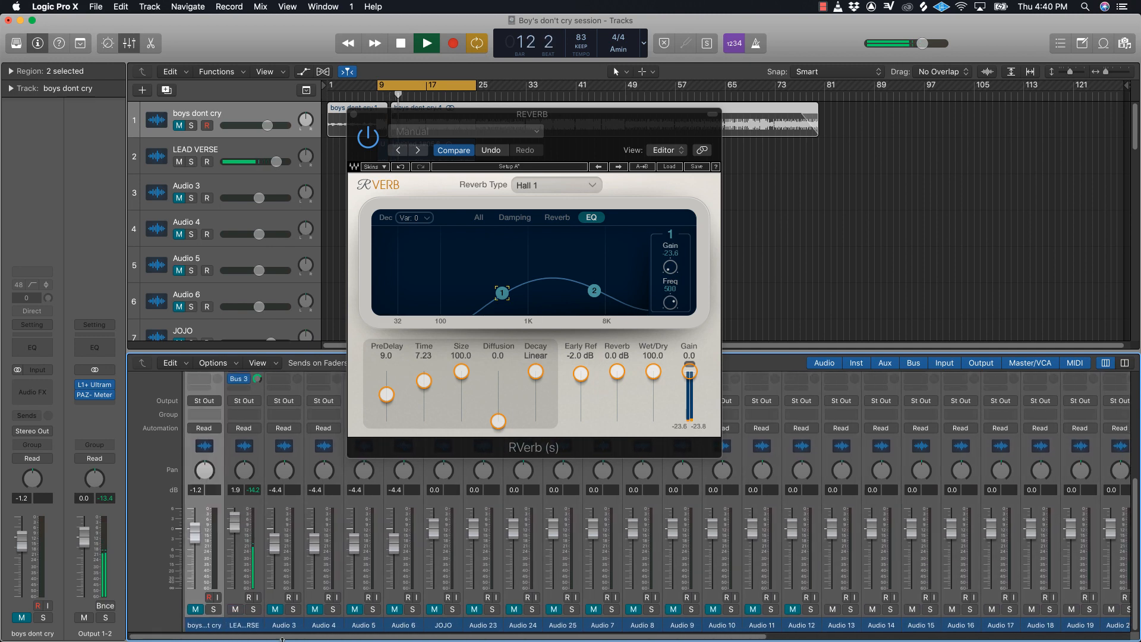
pyautogui.click(194, 609)
pyautogui.hscroll(10, 1029, 565)
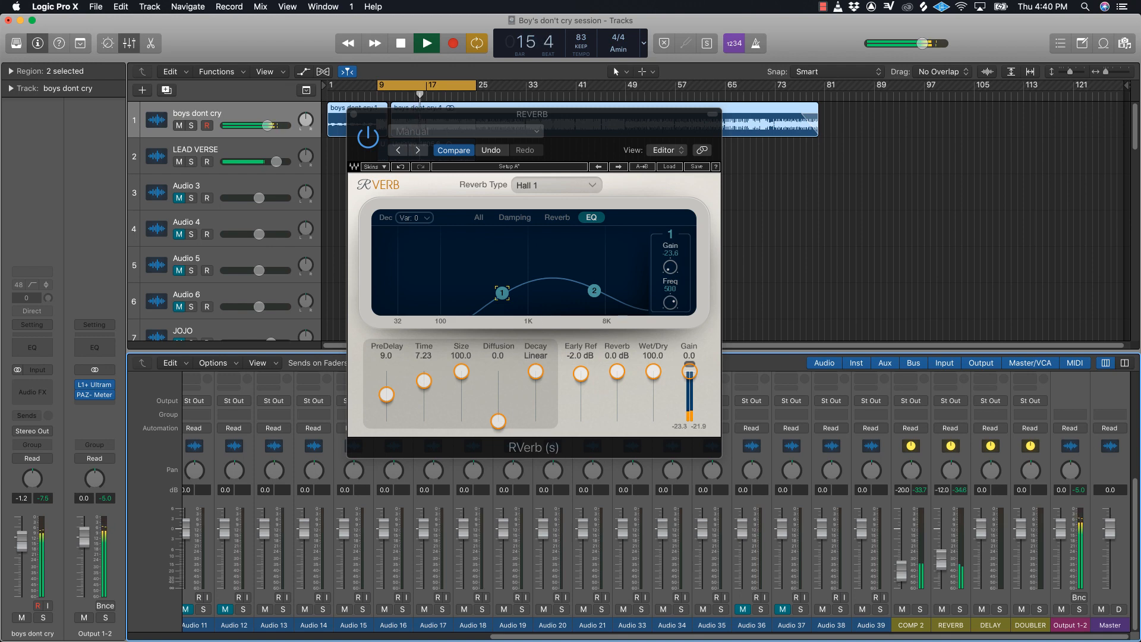
# - Mute the boys dont cry track and stop playback
pyautogui.hscroll(-10, 831, 580)
pyautogui.hscroll(-2, 830, 579)
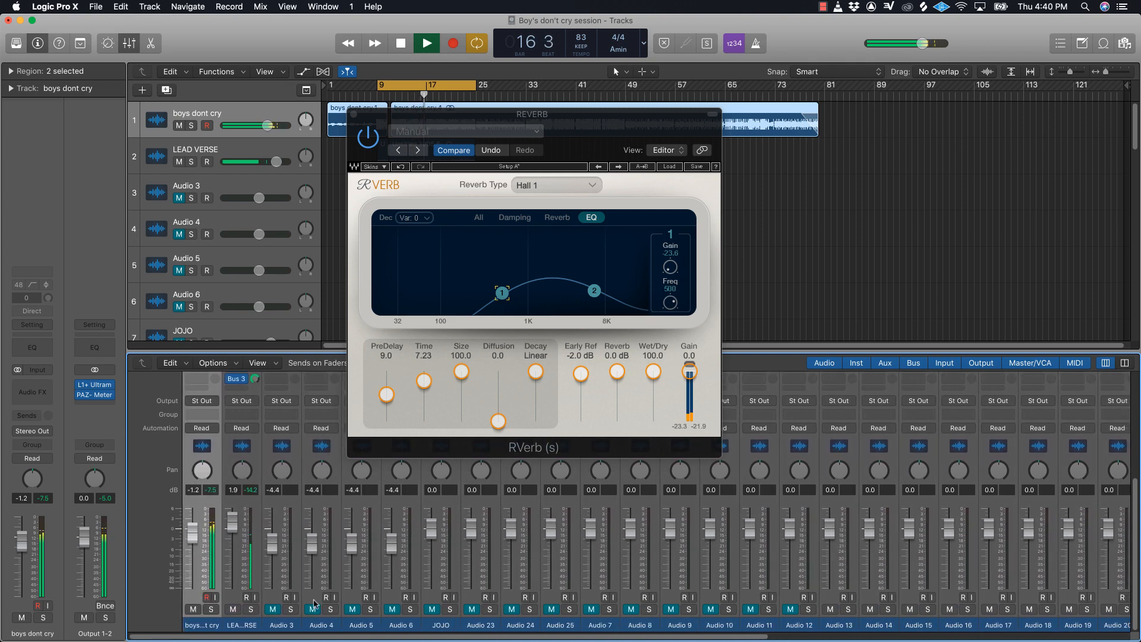
pyautogui.click(193, 609)
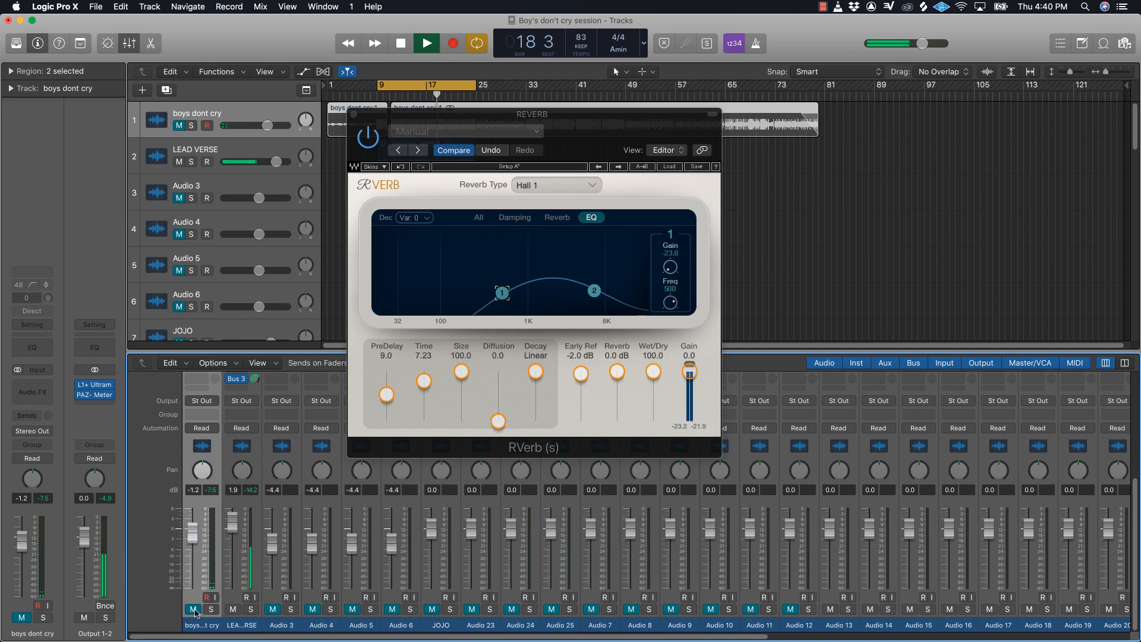
pyautogui.press('space')
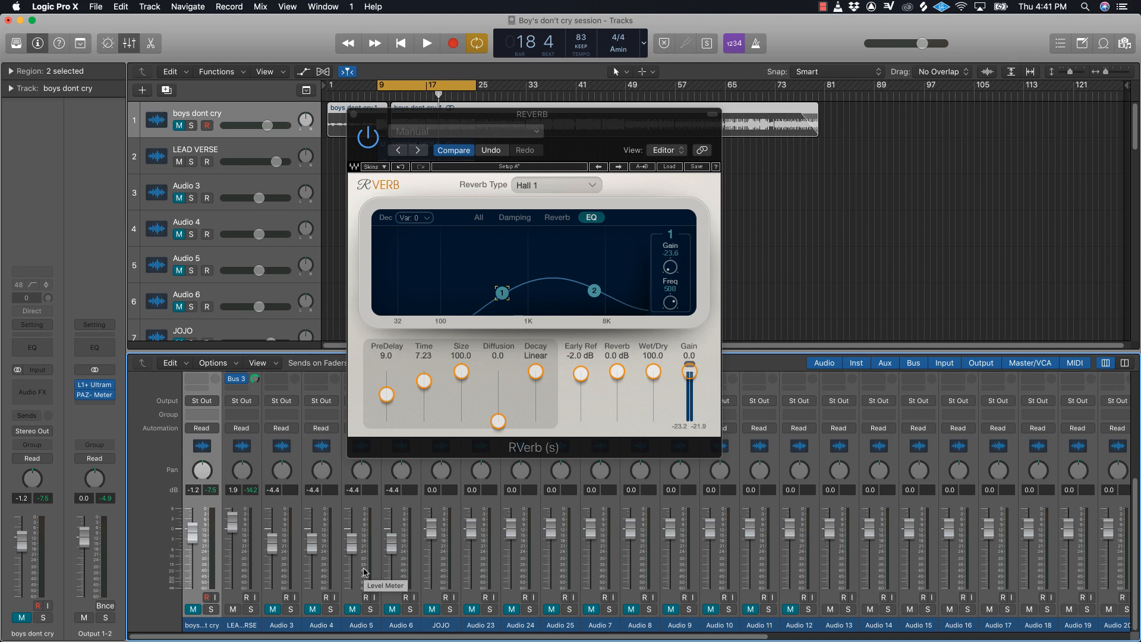
# - Play the session with boys dont cry unmuted, raise the LEAD VERSE fader to 2.8 dB and stop playback
pyautogui.scroll(5, 332, 561)
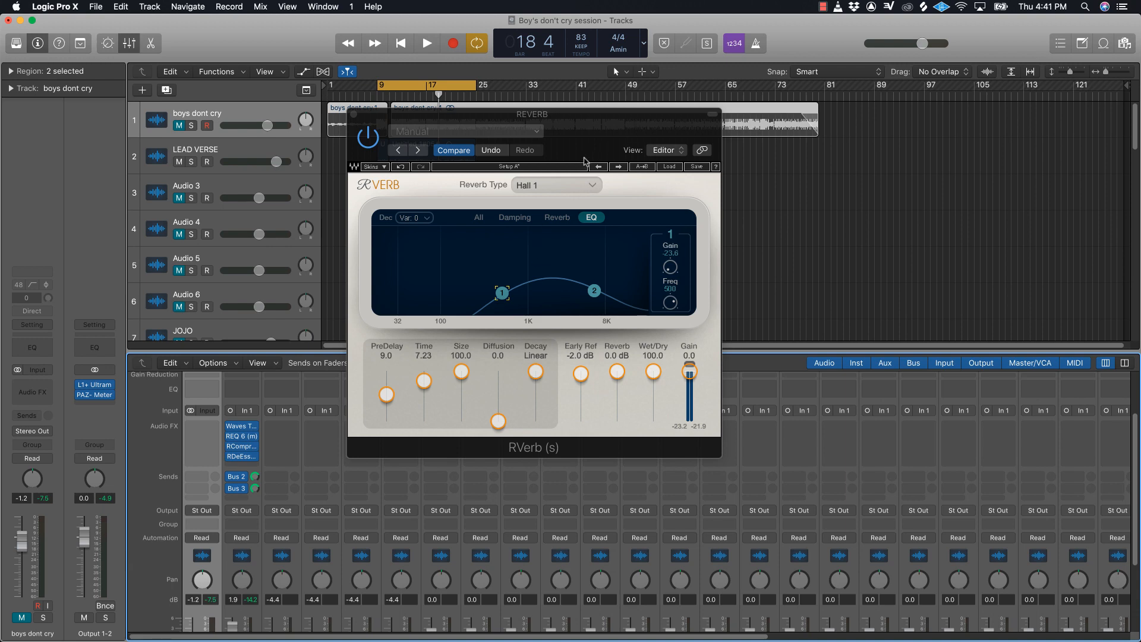
pyautogui.press('space')
pyautogui.scroll(-5, 206, 600)
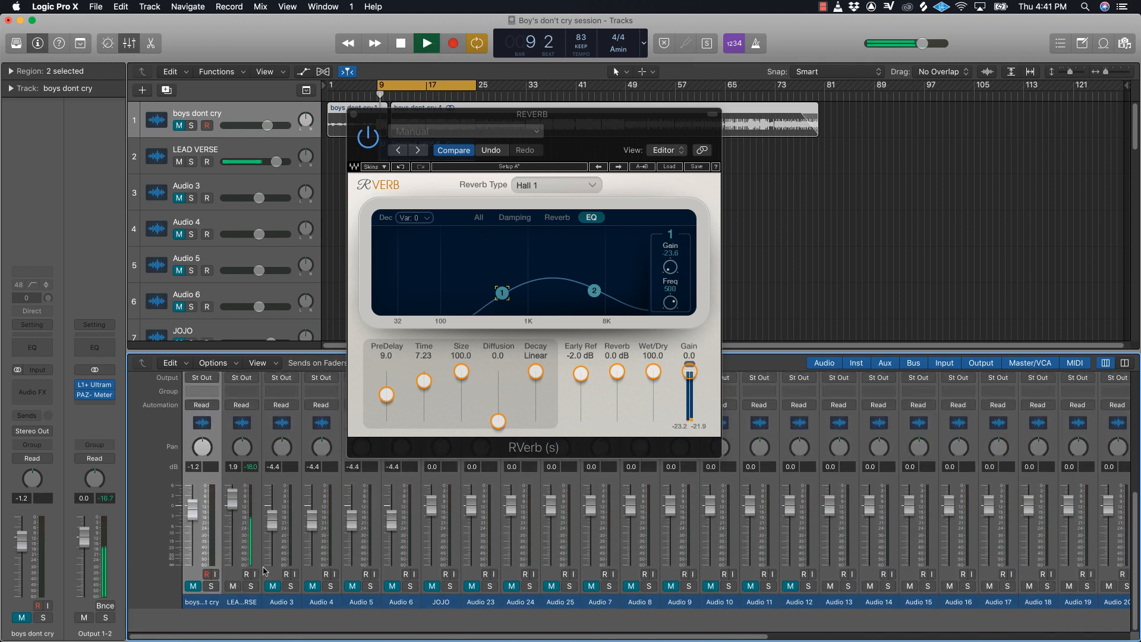
pyautogui.click(194, 609)
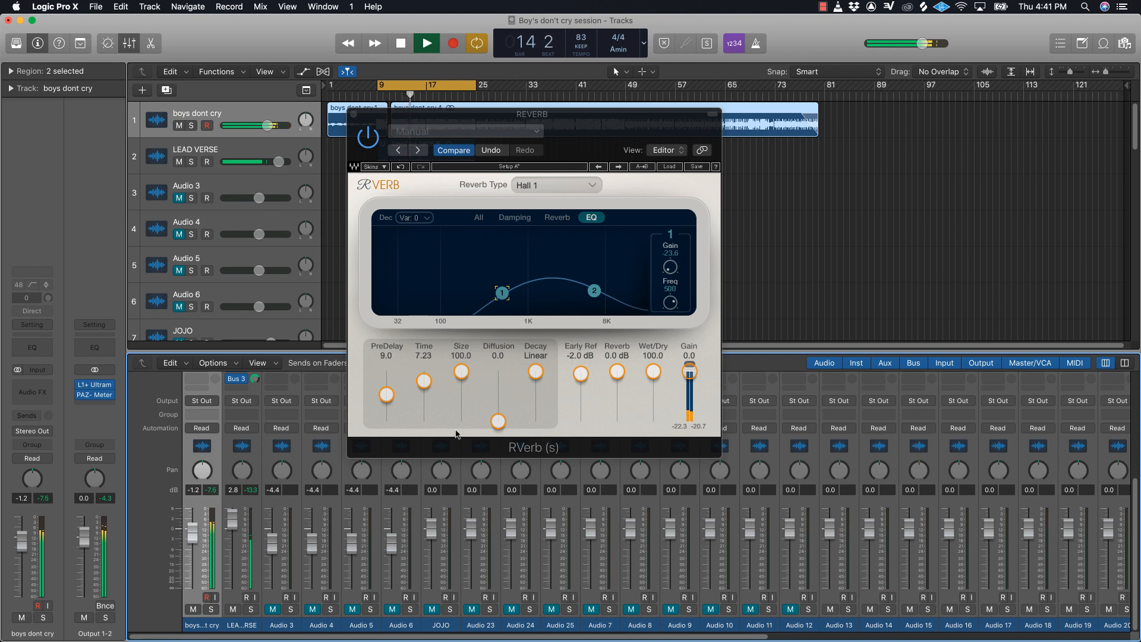
pyautogui.press('space')
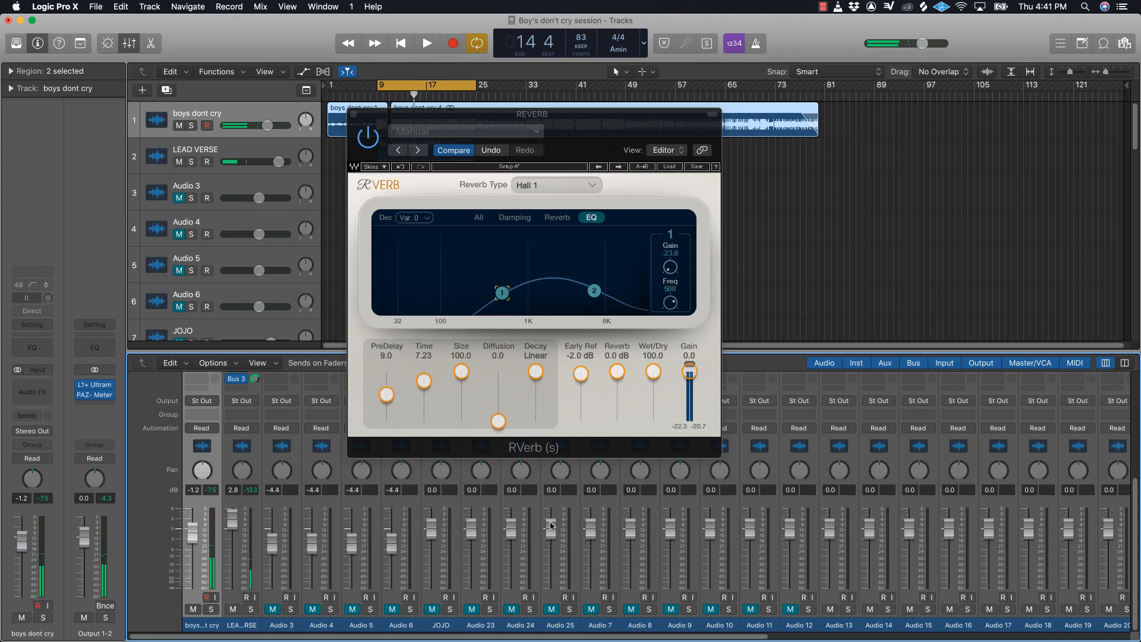
# - Add a send to Bus 4 (DELAY) on the LEAD VERSE track, with its level at 0.0 dB
pyautogui.hscroll(2, 556, 527)
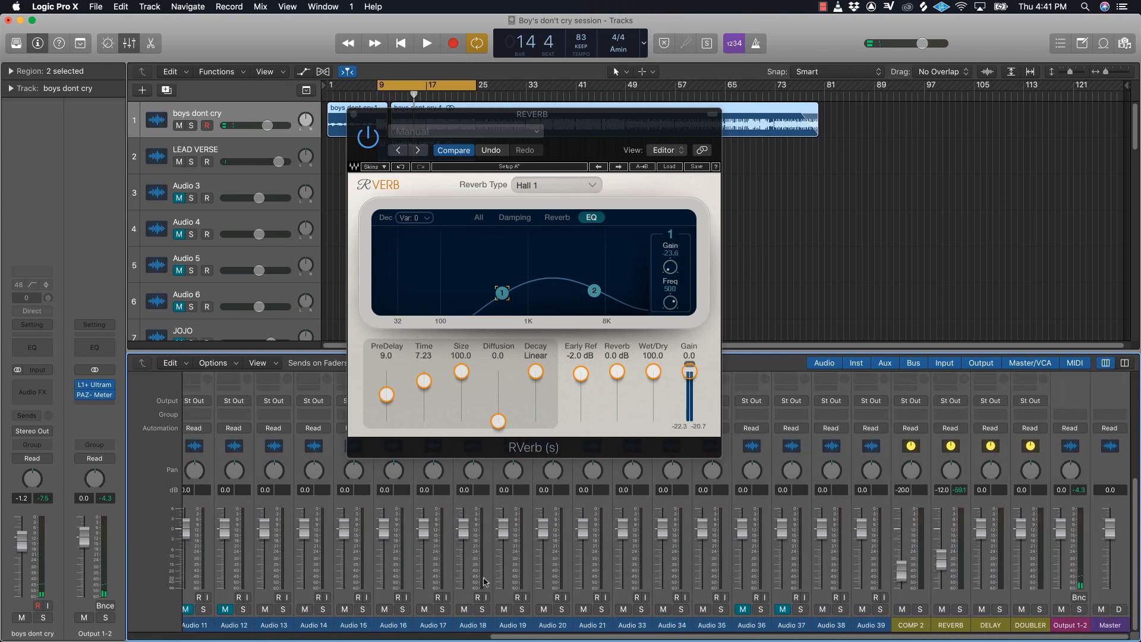
pyautogui.hscroll(-1, 286, 505)
pyautogui.scroll(2, 285, 505)
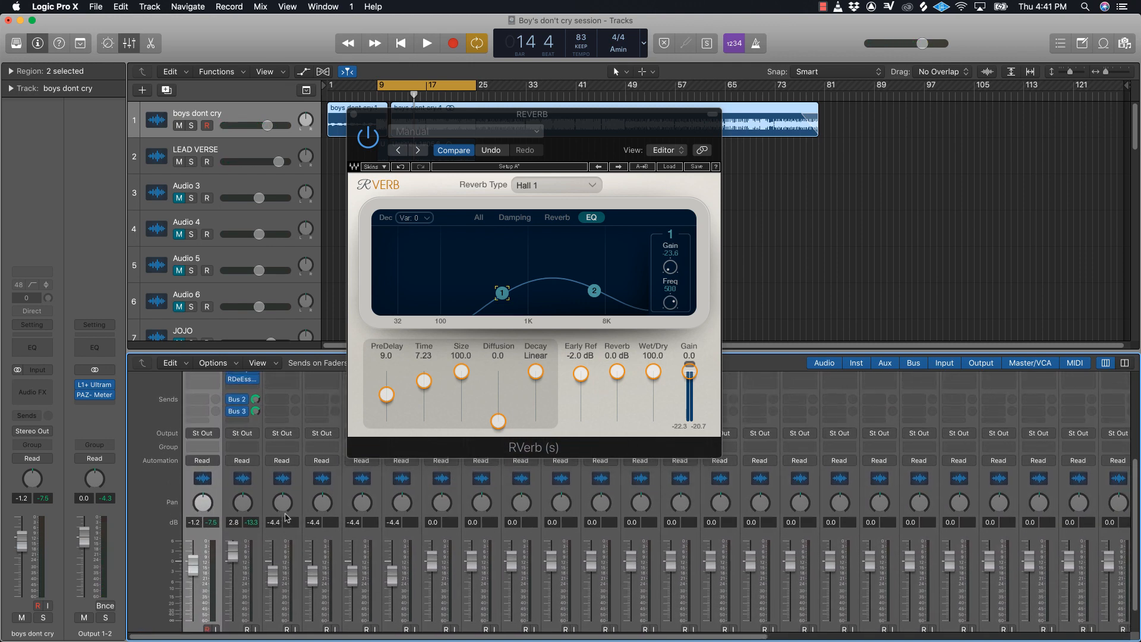
pyautogui.click(243, 423)
pyautogui.moveTo(255, 438)
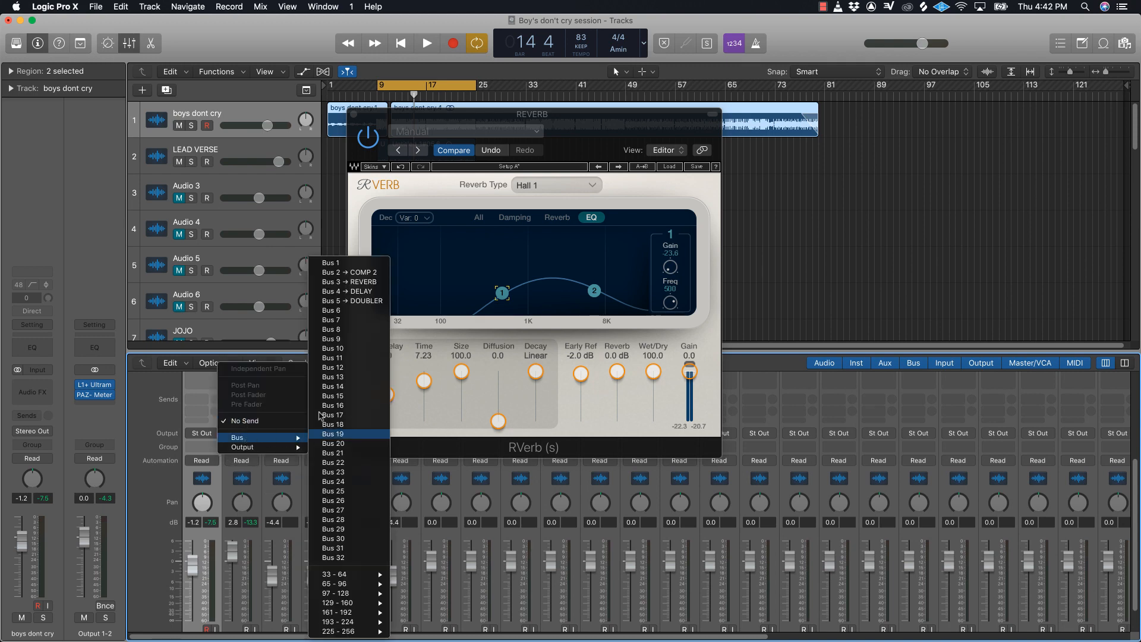
pyautogui.click(365, 294)
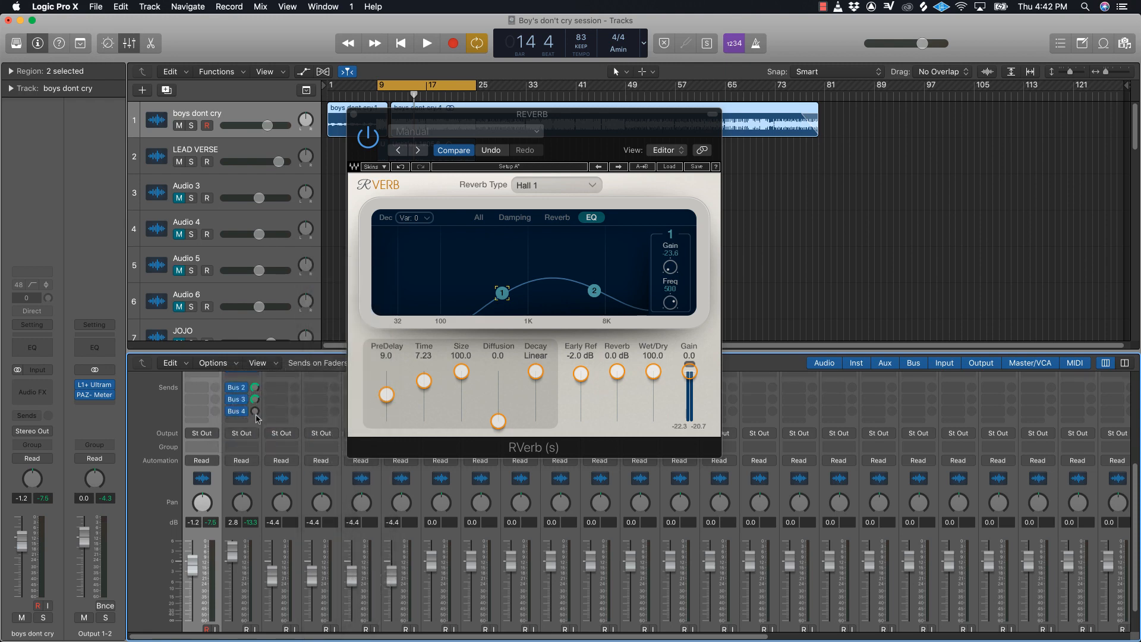
# - Replace the H-Comp on the DELAY aux with the stereo Waves H-Delay and adjust its Analog setting
pyautogui.hscroll(10, 398, 533)
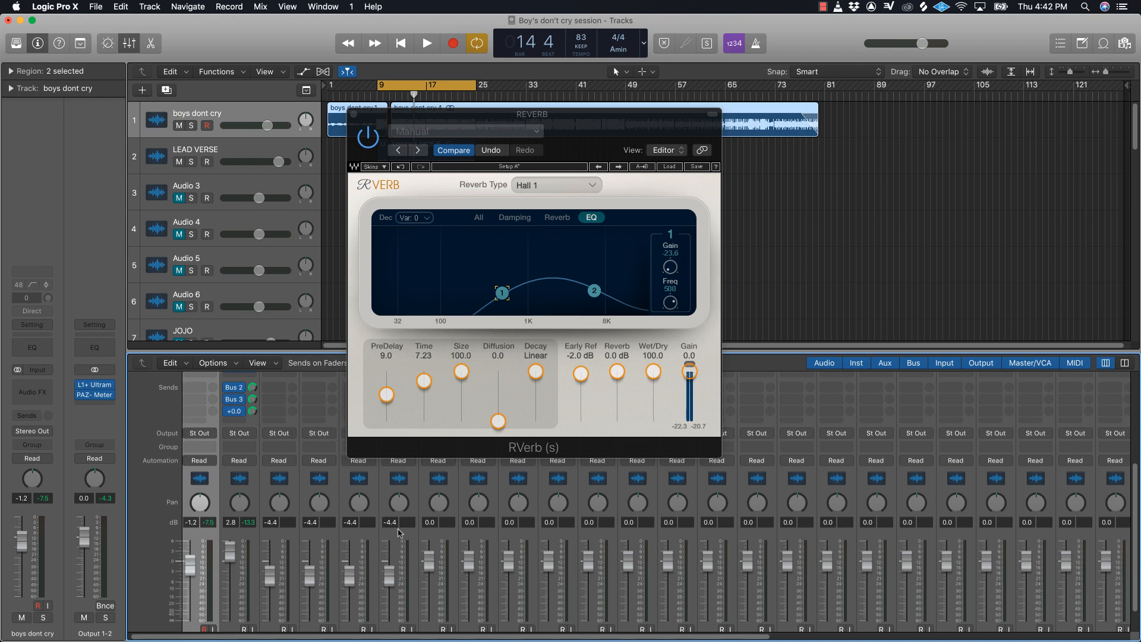
pyautogui.scroll(5, 398, 533)
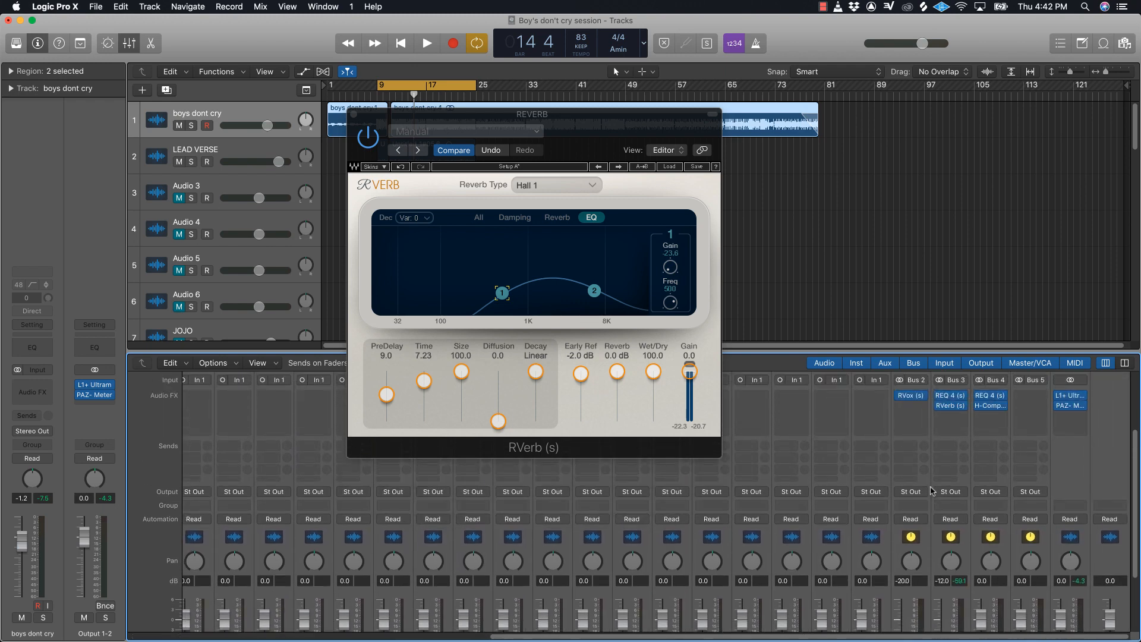
pyautogui.moveTo(992, 440)
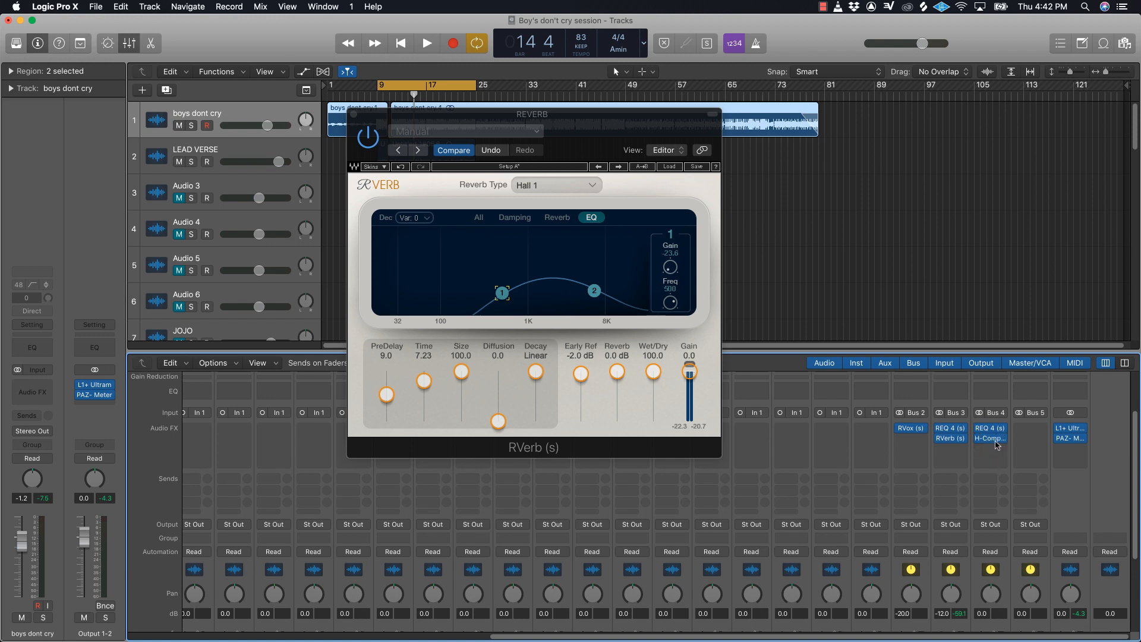
pyautogui.click(1002, 440)
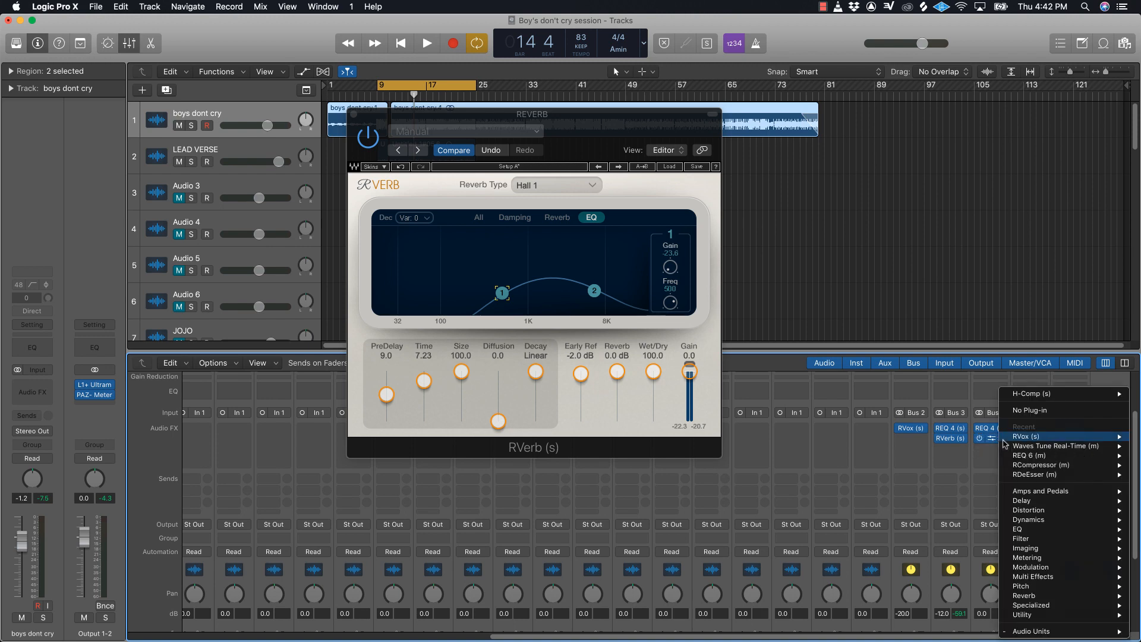
pyautogui.moveTo(1012, 453)
pyautogui.moveTo(1032, 631)
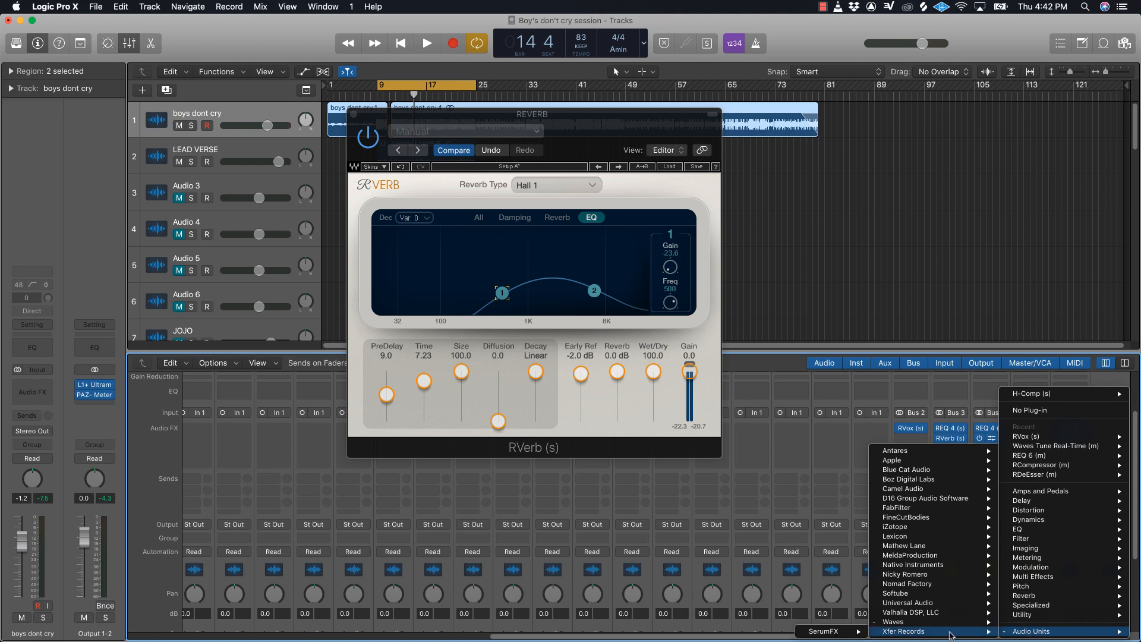
pyautogui.moveTo(941, 624)
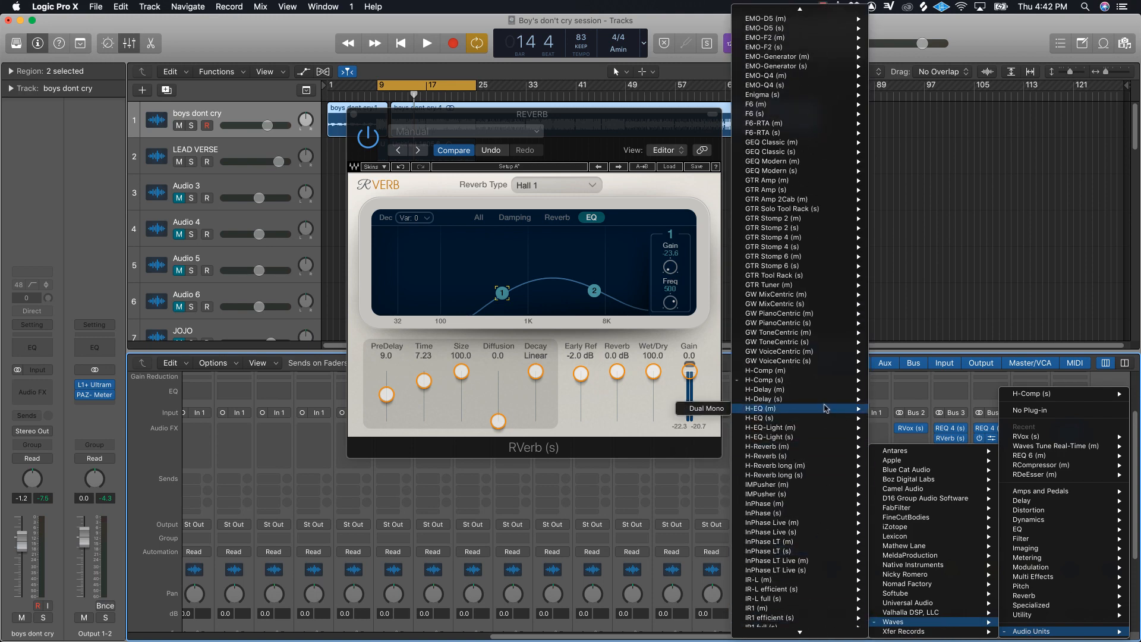
pyautogui.click(820, 400)
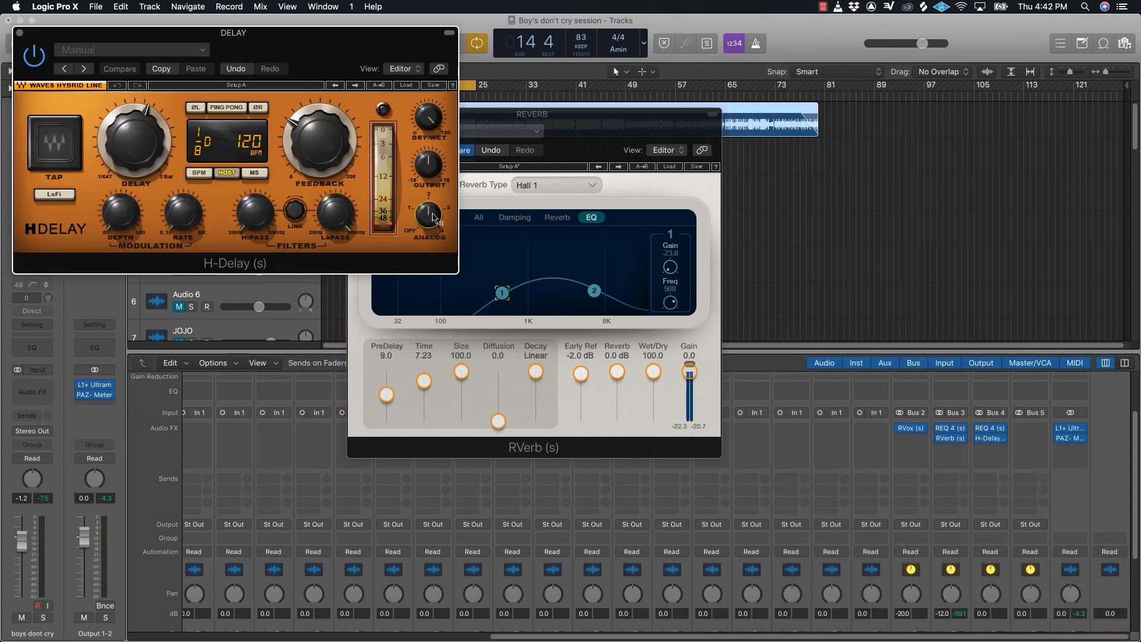
pyautogui.moveTo(435, 218); pyautogui.dragTo(433, 210)
pyautogui.moveTo(375, 34); pyautogui.dragTo(775, 231)
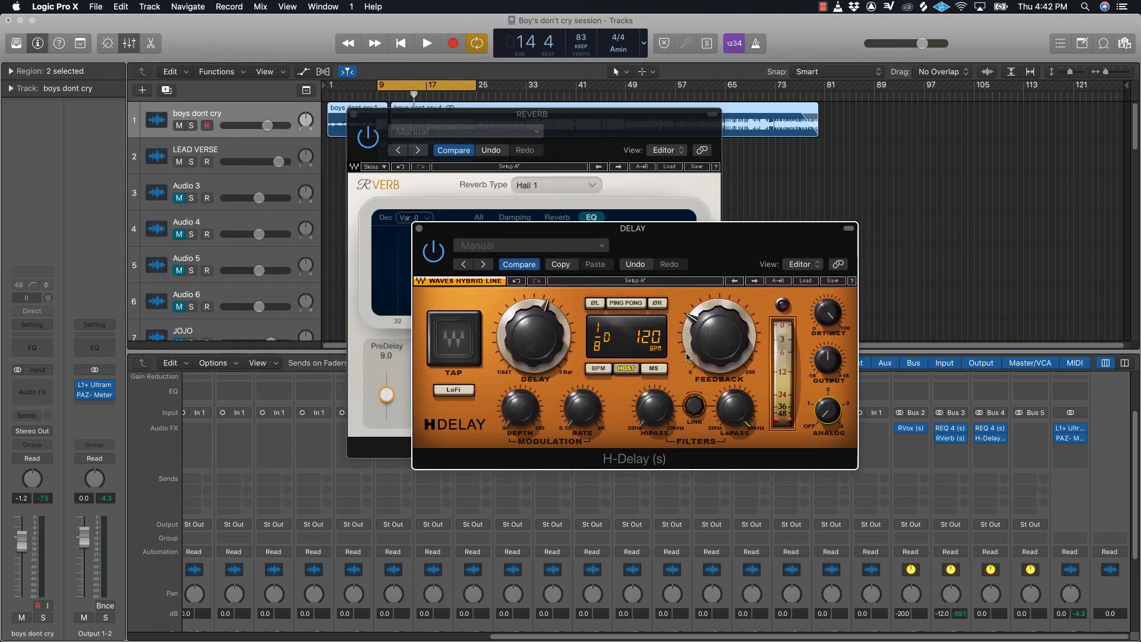
# - Switch the H-Delay to BPM timing, set the tempo to 83 BPM and the delay time to 1/4
pyautogui.click(598, 369)
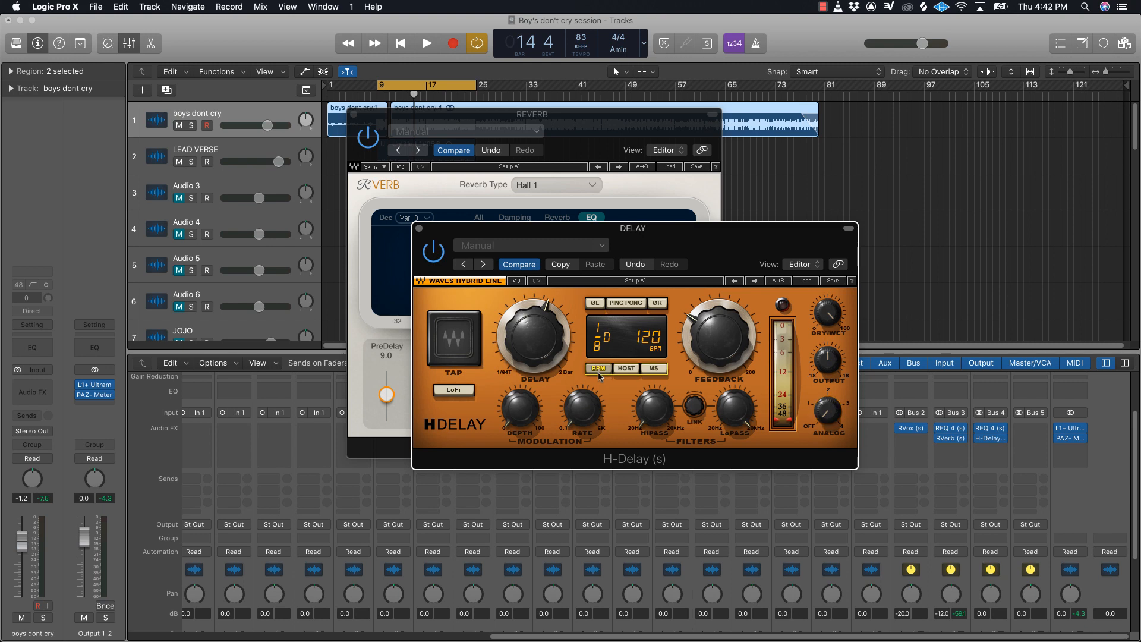
pyautogui.click(647, 340)
pyautogui.write('83')
pyautogui.press('Return')
pyautogui.moveTo(534, 336); pyautogui.dragTo(537, 312)
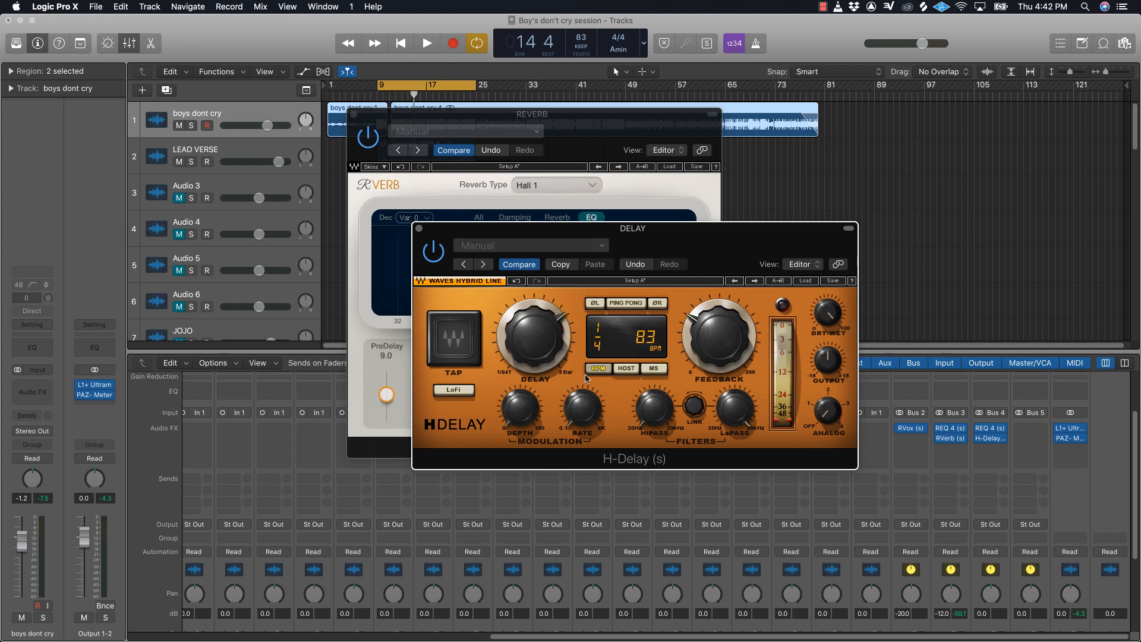
# - Pull the DELAY aux fader fully down, start playback and raise the fader to -13.6 dB
pyautogui.moveTo(745, 364)
pyautogui.scroll(-5, 975, 511)
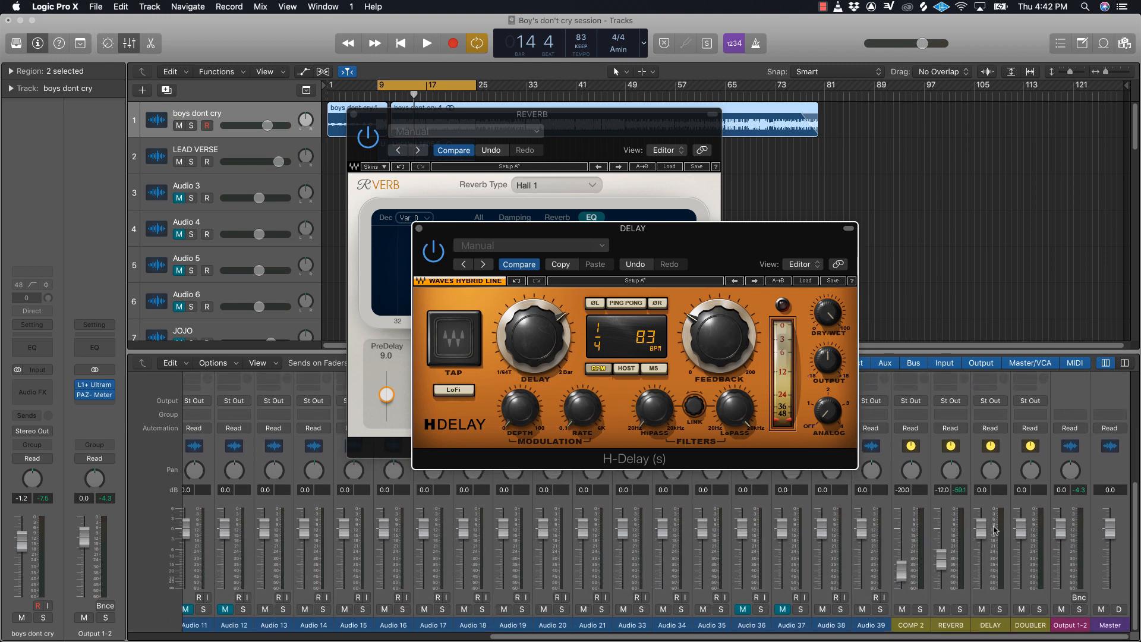
pyautogui.moveTo(982, 535); pyautogui.dragTo(975, 639)
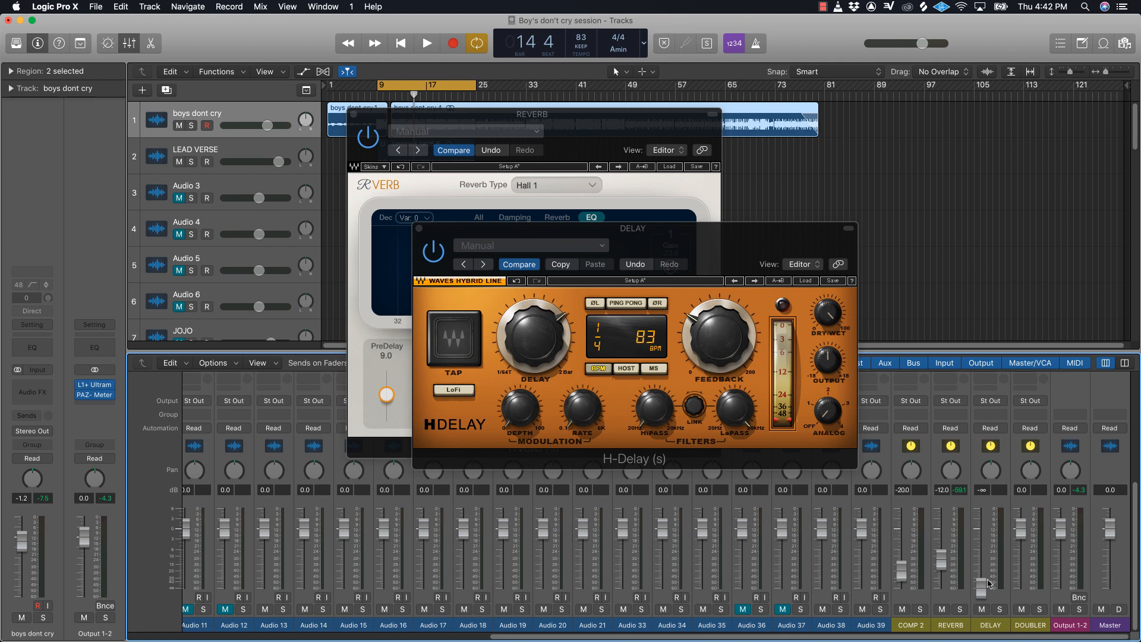
pyautogui.press('space')
pyautogui.moveTo(982, 588); pyautogui.dragTo(982, 561)
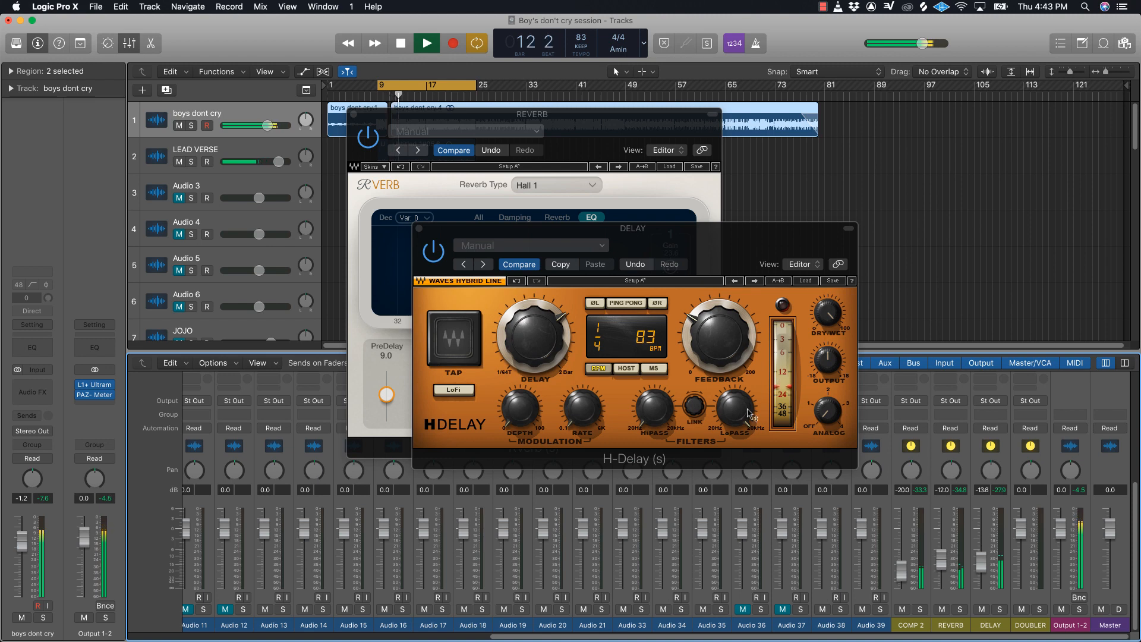
# - Adjust the H-Delay's high-pass filter during playback, set the DELAY fader to -12.8 dB and stop playback
pyautogui.click(654, 408)
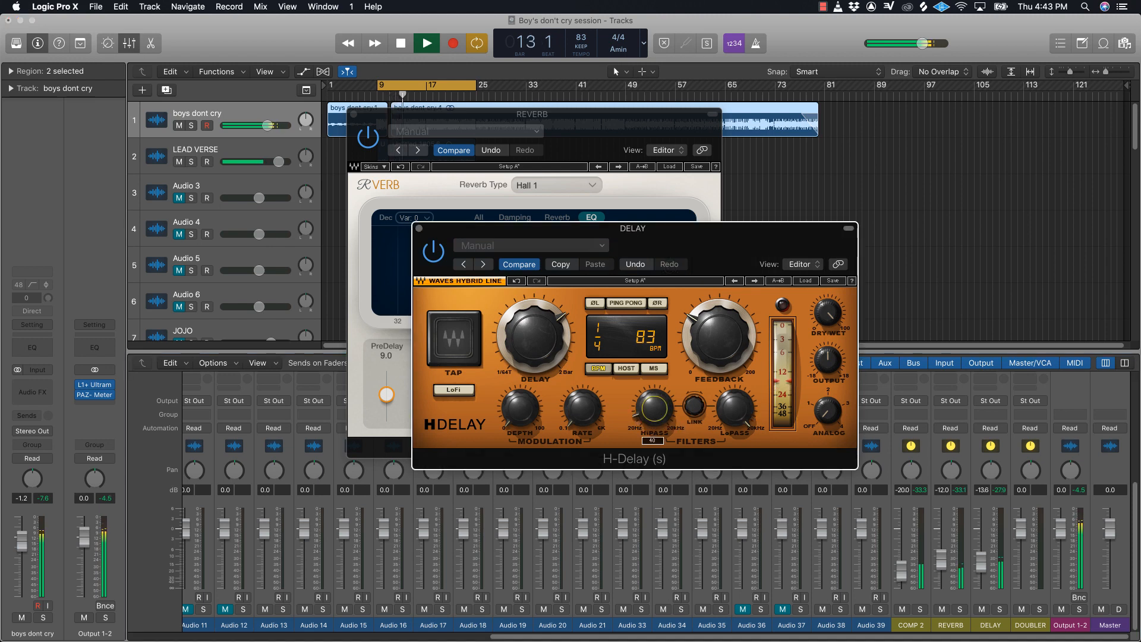
pyautogui.moveTo(653, 409); pyautogui.dragTo(676, 238)
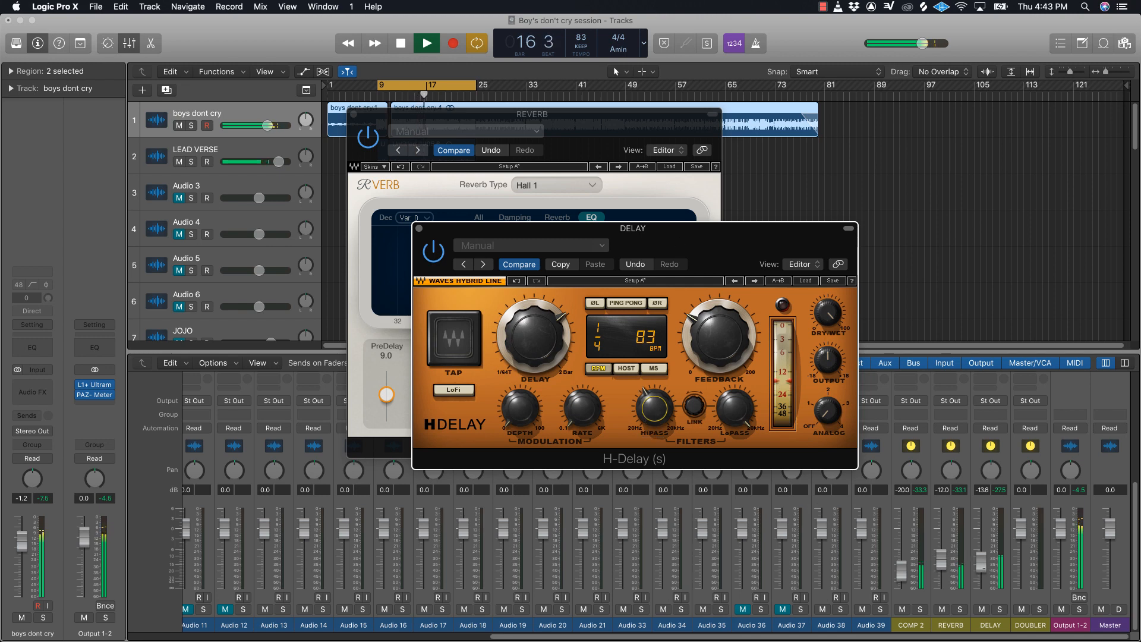
pyautogui.moveTo(985, 572); pyautogui.dragTo(985, 568)
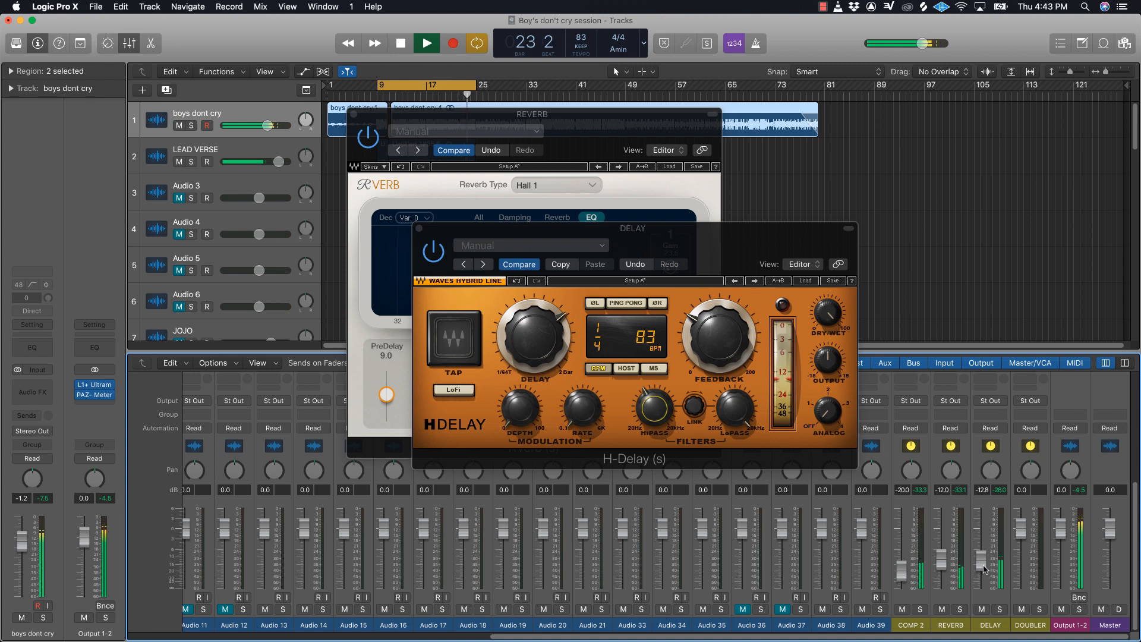
pyautogui.press('space')
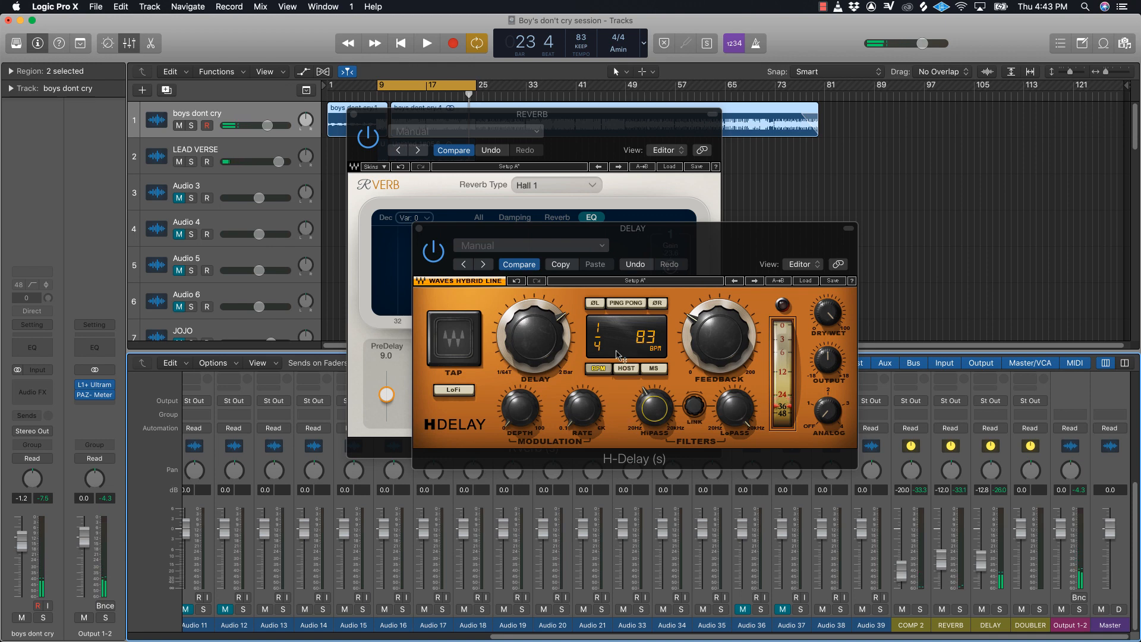
# - Check the H-Delay's feedback amount and reposition the plug-in window
pyautogui.click(701, 340)
pyautogui.moveTo(701, 342); pyautogui.dragTo(702, 337)
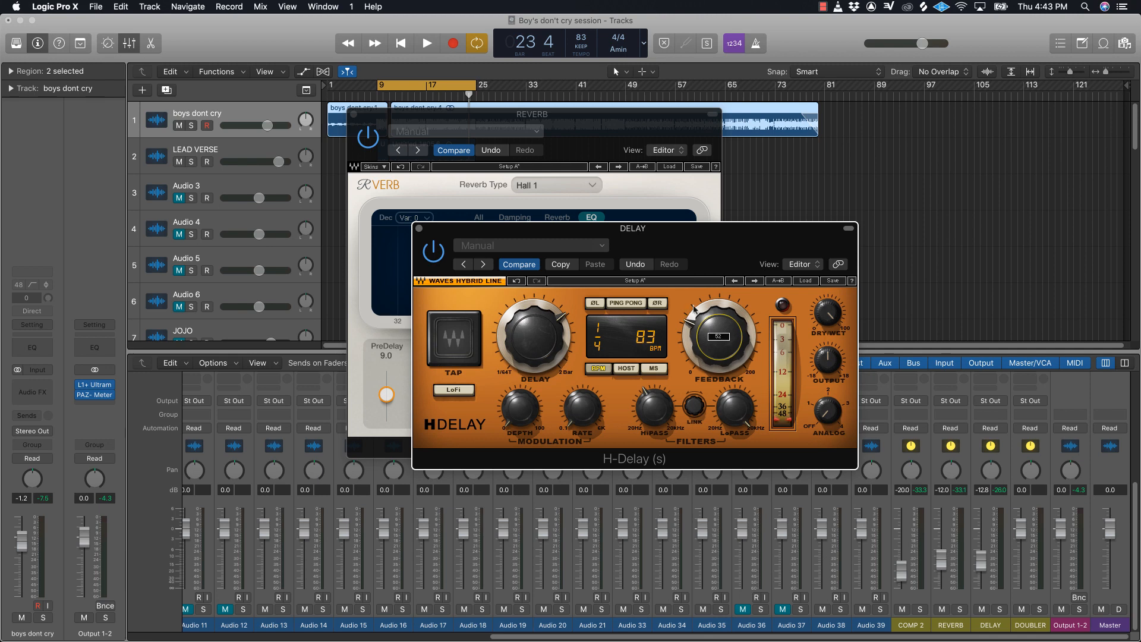
pyautogui.moveTo(644, 241); pyautogui.dragTo(768, 234)
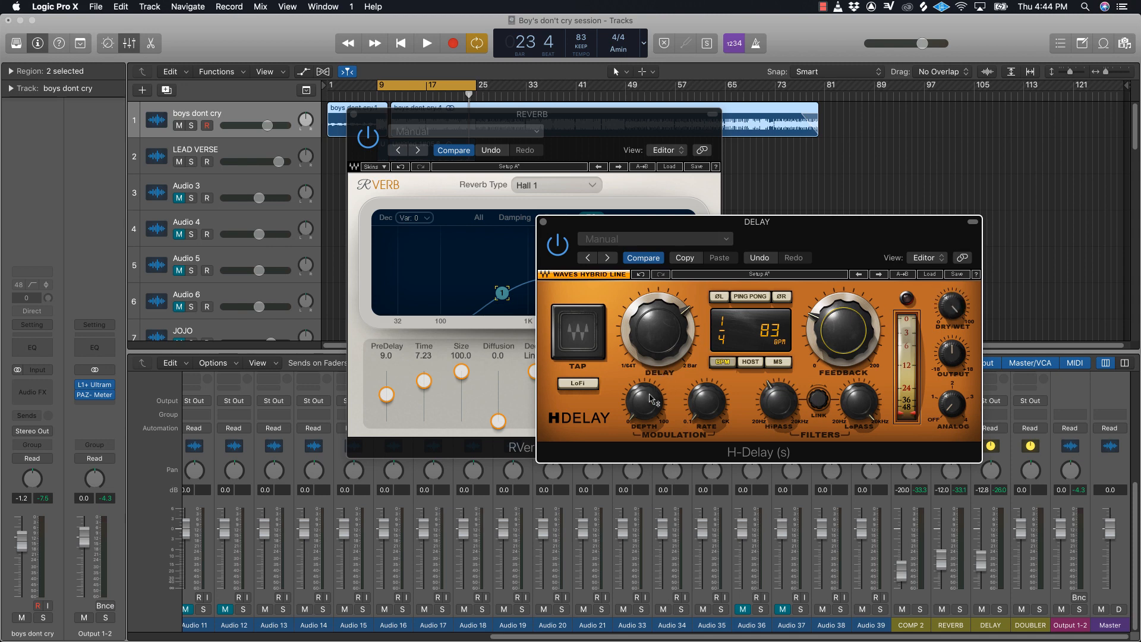
# - Start playback, try the H-Delay's Ping Pong mode and lower the DELAY fader to -14.2 dB
pyautogui.moveTo(652, 406)
pyautogui.press('space')
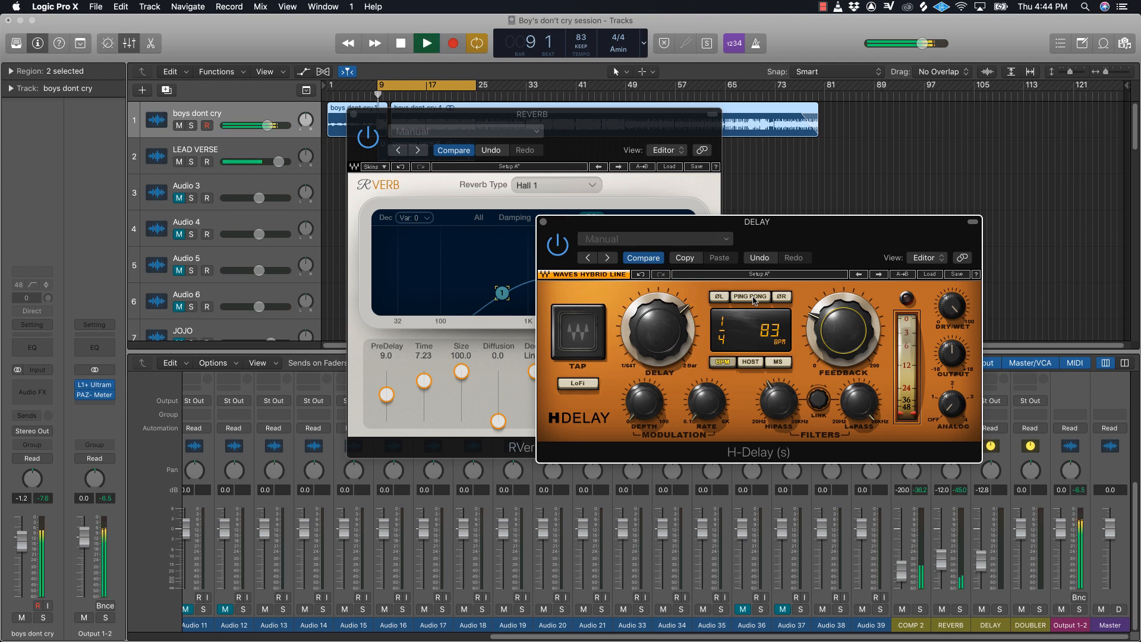
pyautogui.click(753, 297)
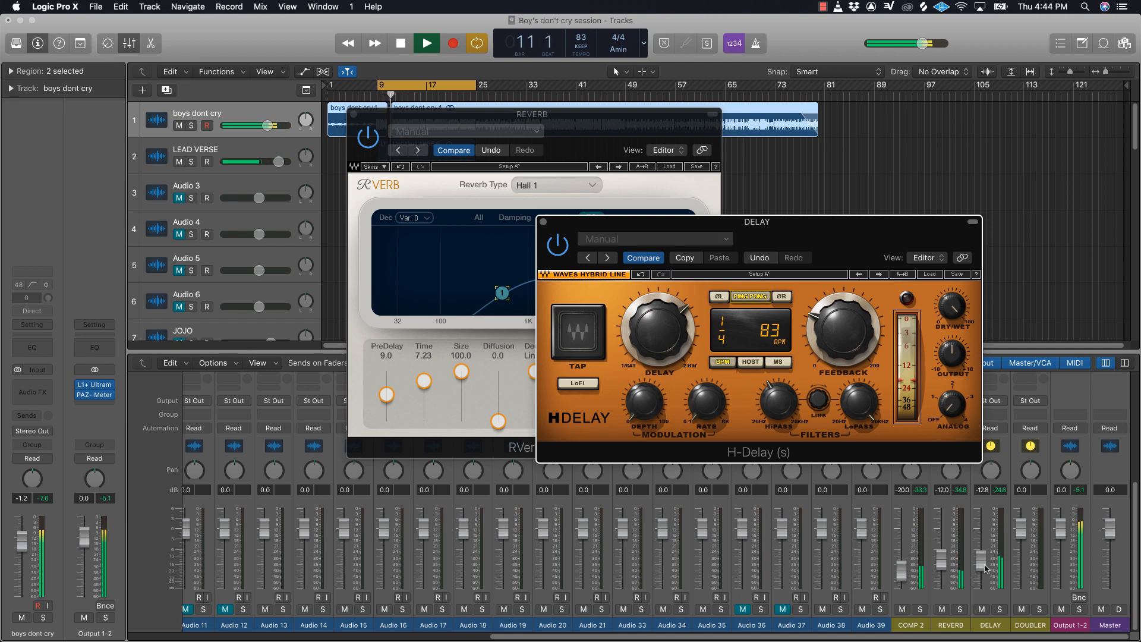
pyautogui.moveTo(984, 562); pyautogui.dragTo(985, 568)
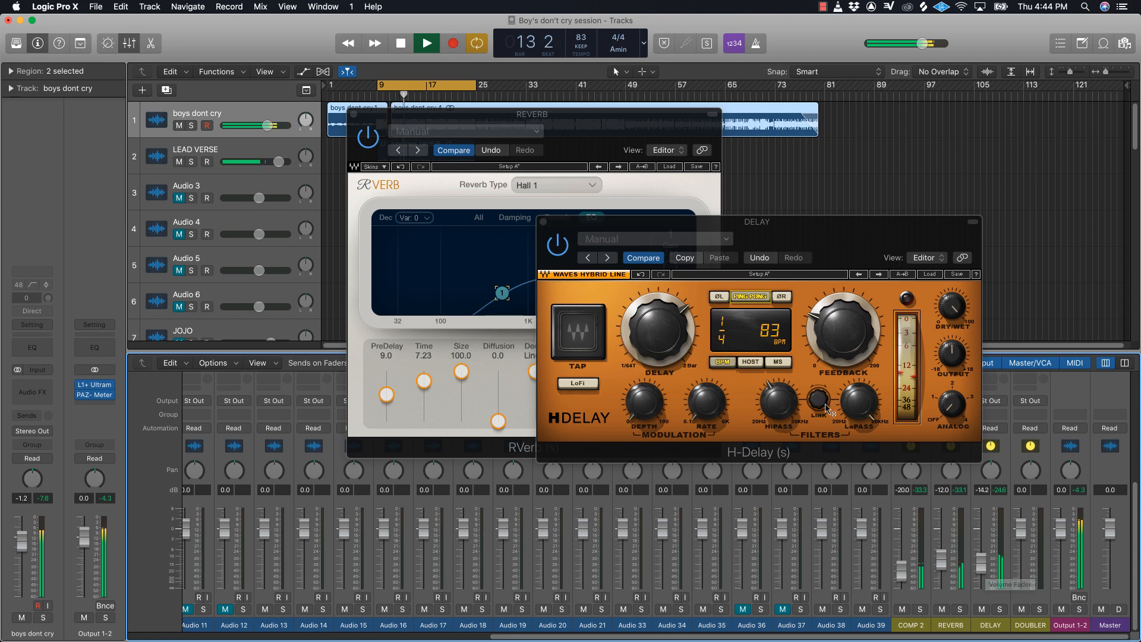
# - Switch off the H-Delay's Ping Pong mode, set the DELAY fader to -13.6 dB and stop playback
pyautogui.click(752, 297)
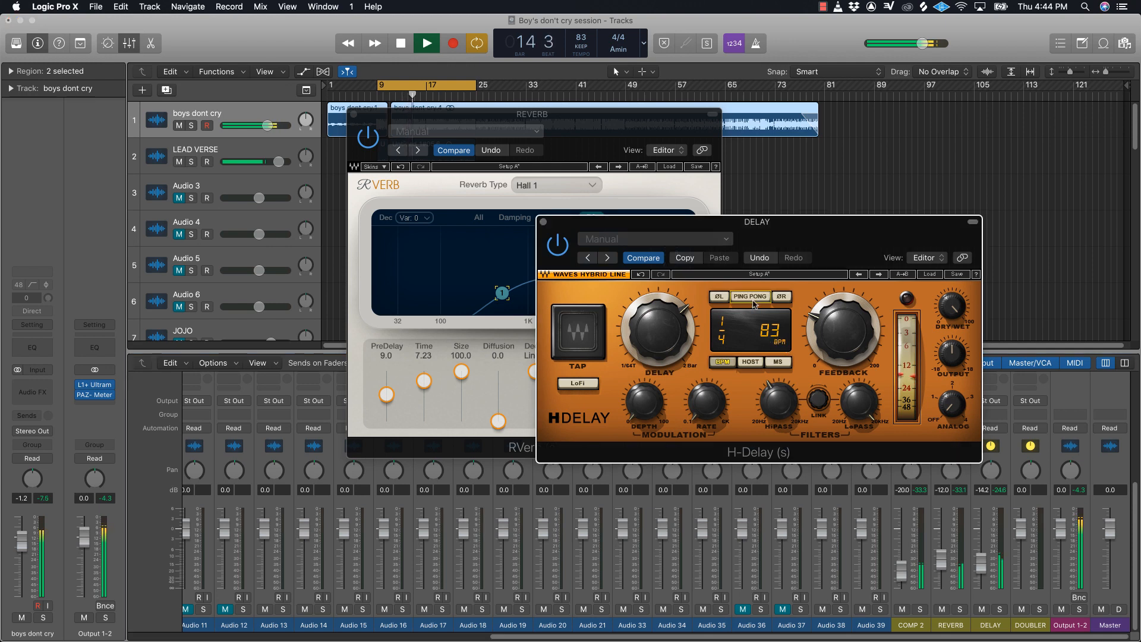
pyautogui.click(983, 566)
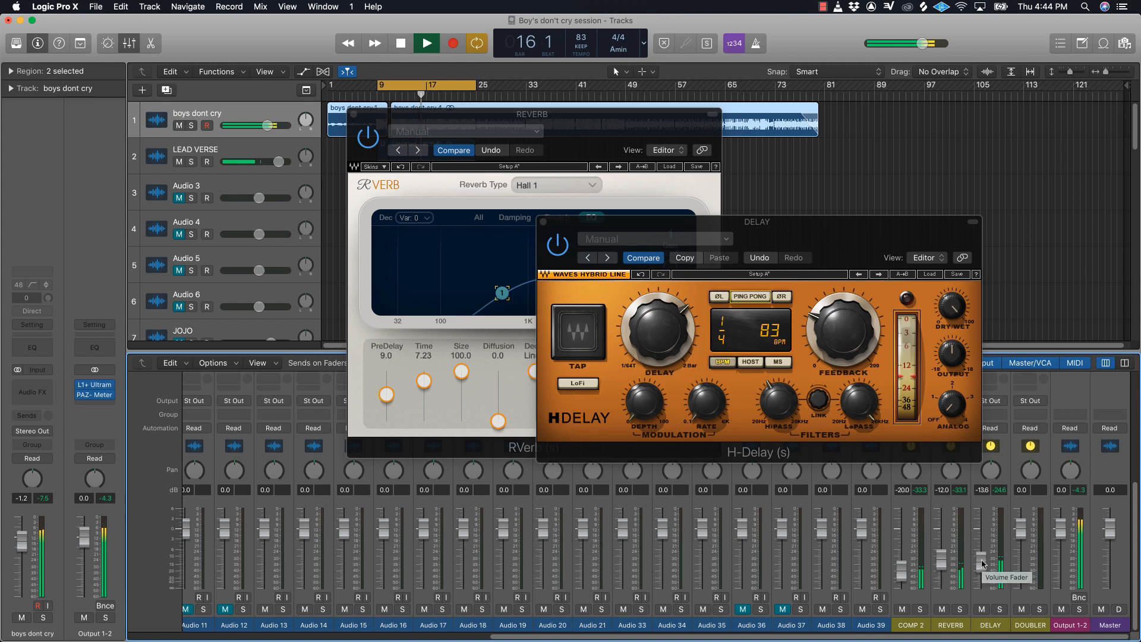
pyautogui.press('space')
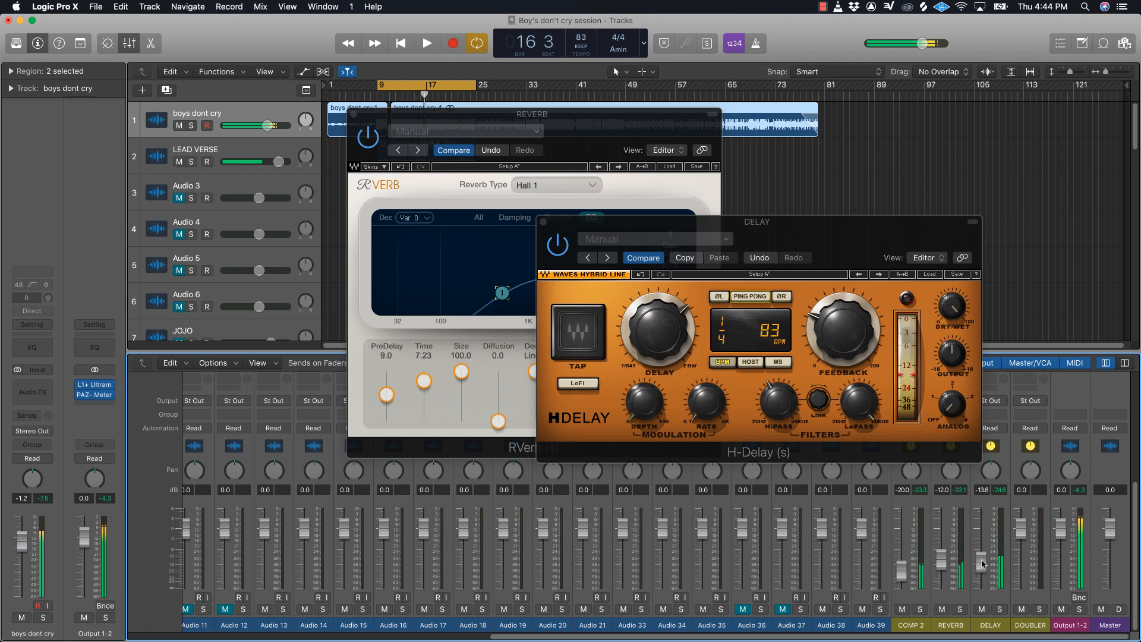
# - Close the H-Delay and RVerb windows and open the REQ 4 equalizer on the DELAY aux
pyautogui.click(832, 322)
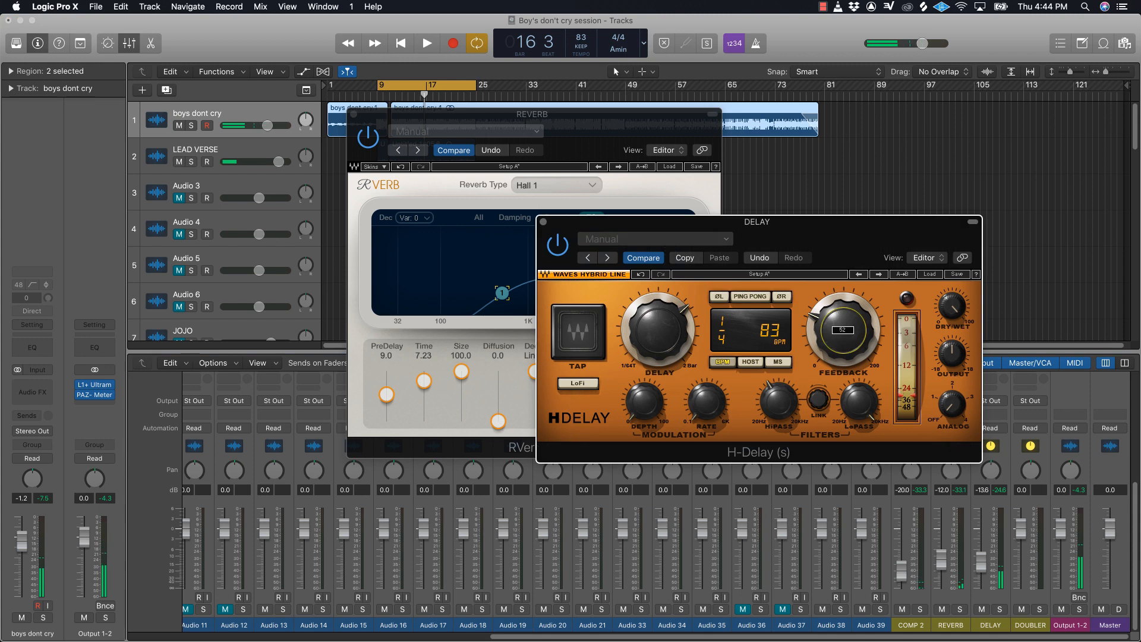
pyautogui.click(544, 222)
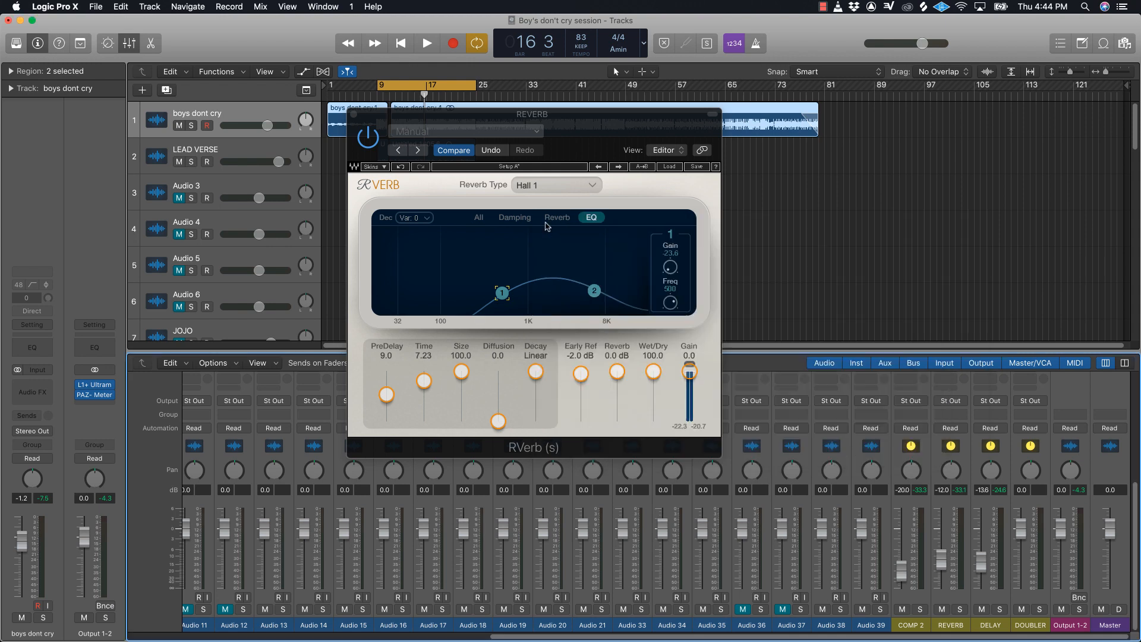
pyautogui.moveTo(587, 141); pyautogui.dragTo(635, 192)
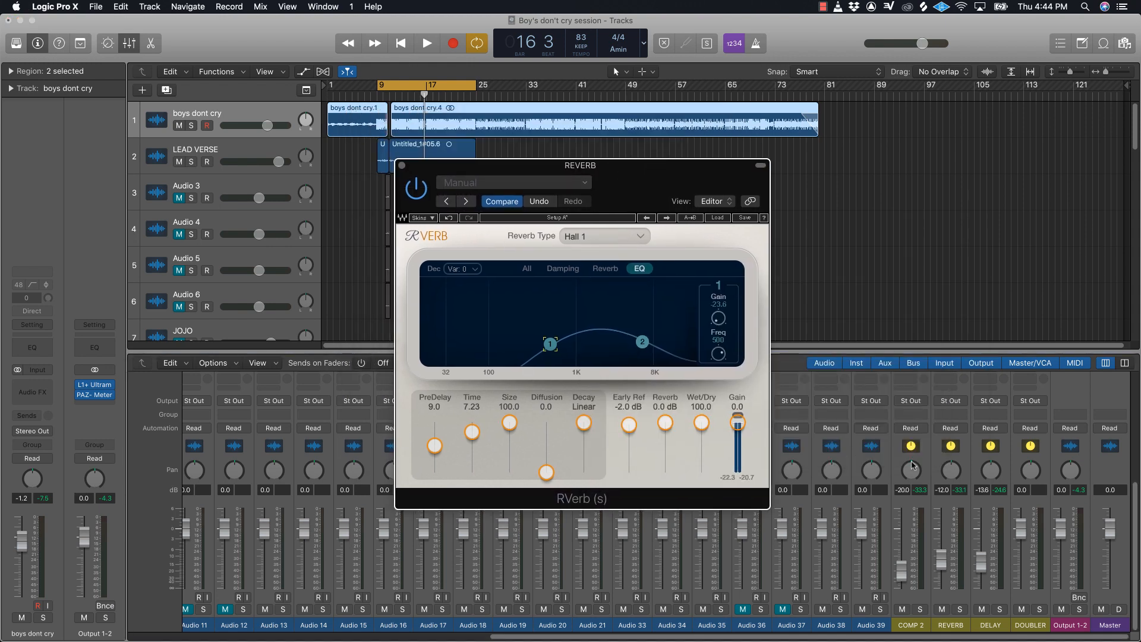
pyautogui.scroll(6, 913, 465)
pyautogui.moveTo(990, 498)
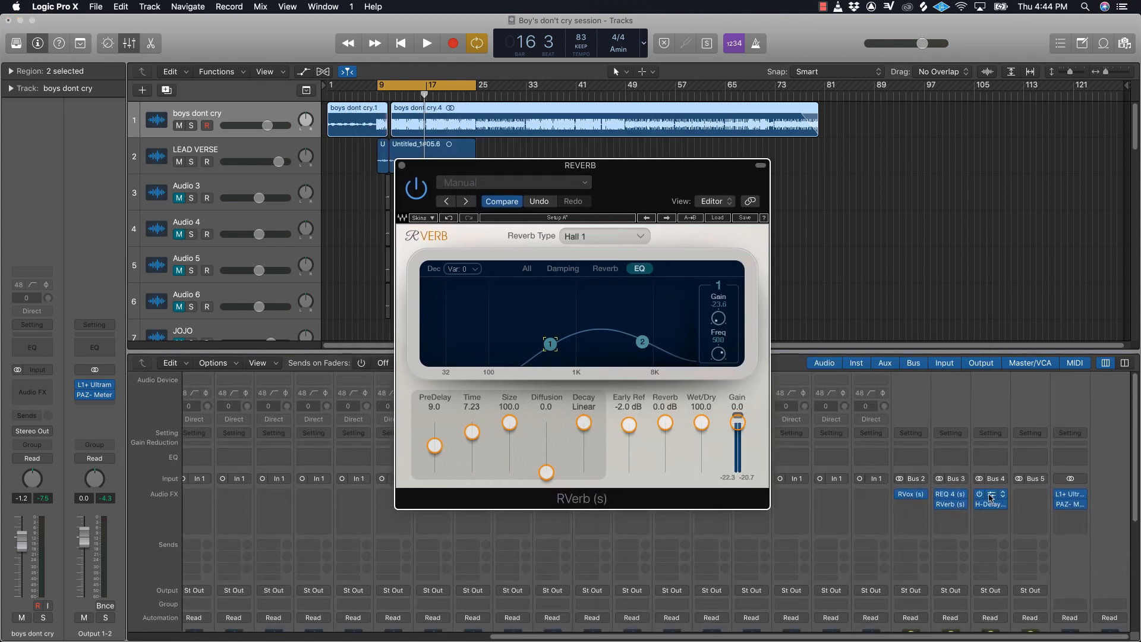
pyautogui.click(991, 498)
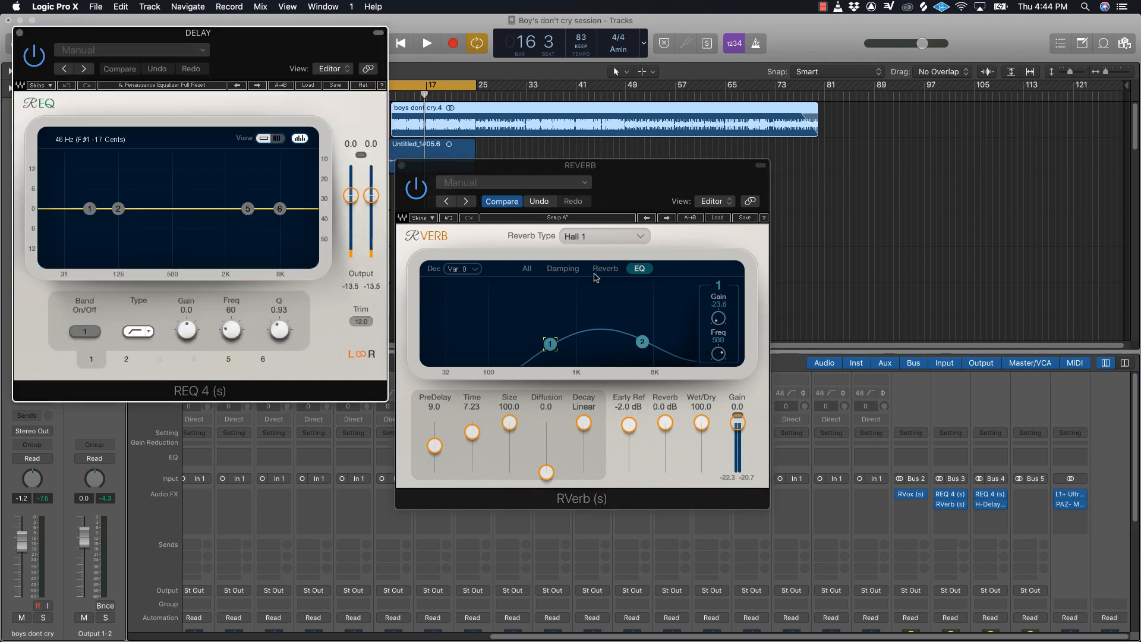
pyautogui.click(402, 165)
pyautogui.moveTo(268, 45); pyautogui.dragTo(677, 206)
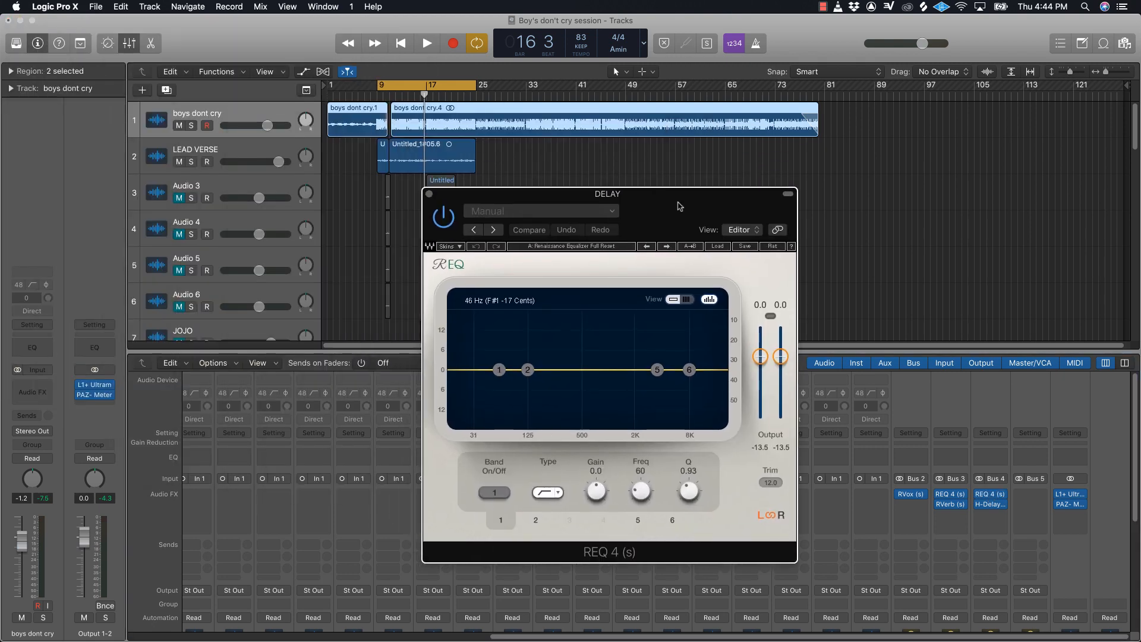
# - Enable band 1 of the DELAY equalizer as a high-pass filter and set its frequency to 433 Hz
pyautogui.click(500, 369)
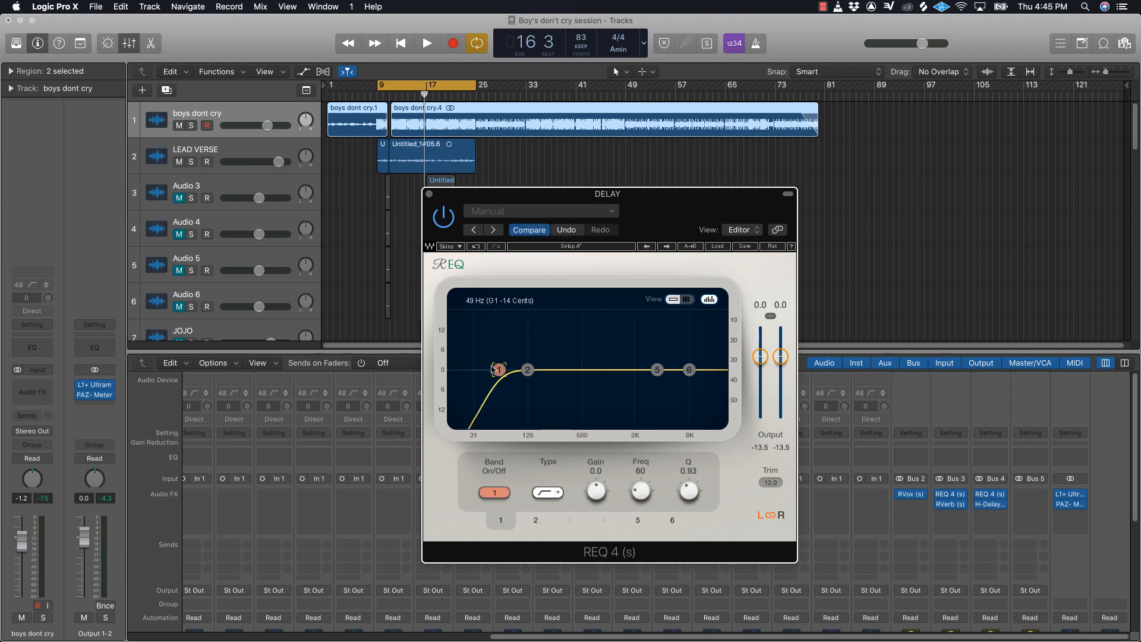
pyautogui.moveTo(500, 370); pyautogui.dragTo(575, 370)
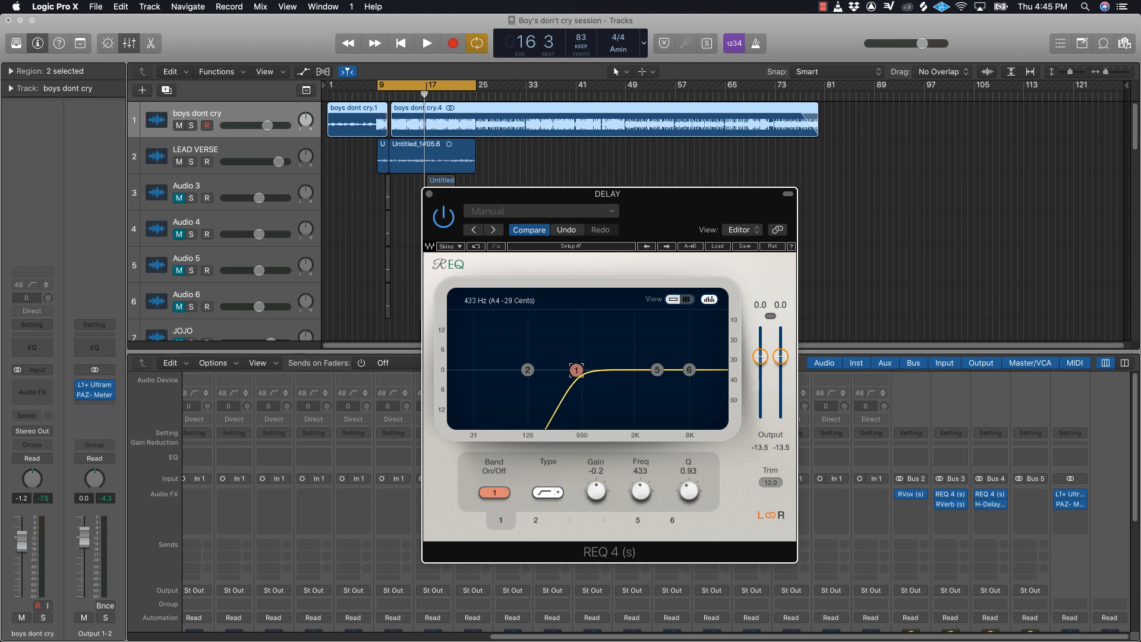
# - Mute the boys dont cry track and start playback to hear the vocal alone
pyautogui.scroll(-8, 321, 529)
pyautogui.hscroll(-10, 321, 535)
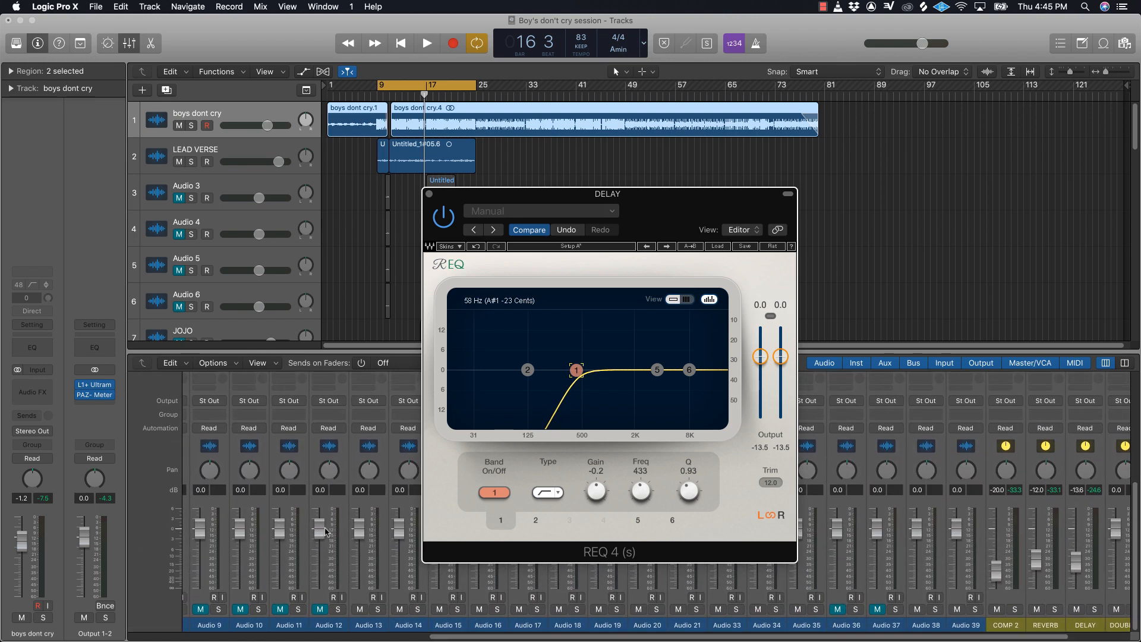
pyautogui.click(193, 609)
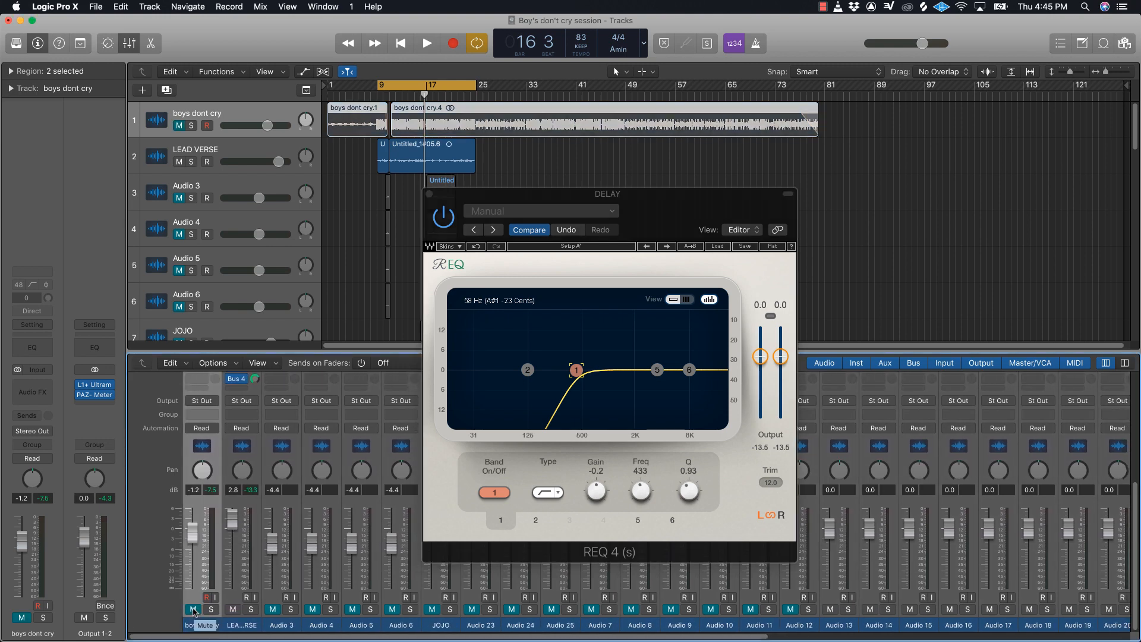
pyautogui.press('space')
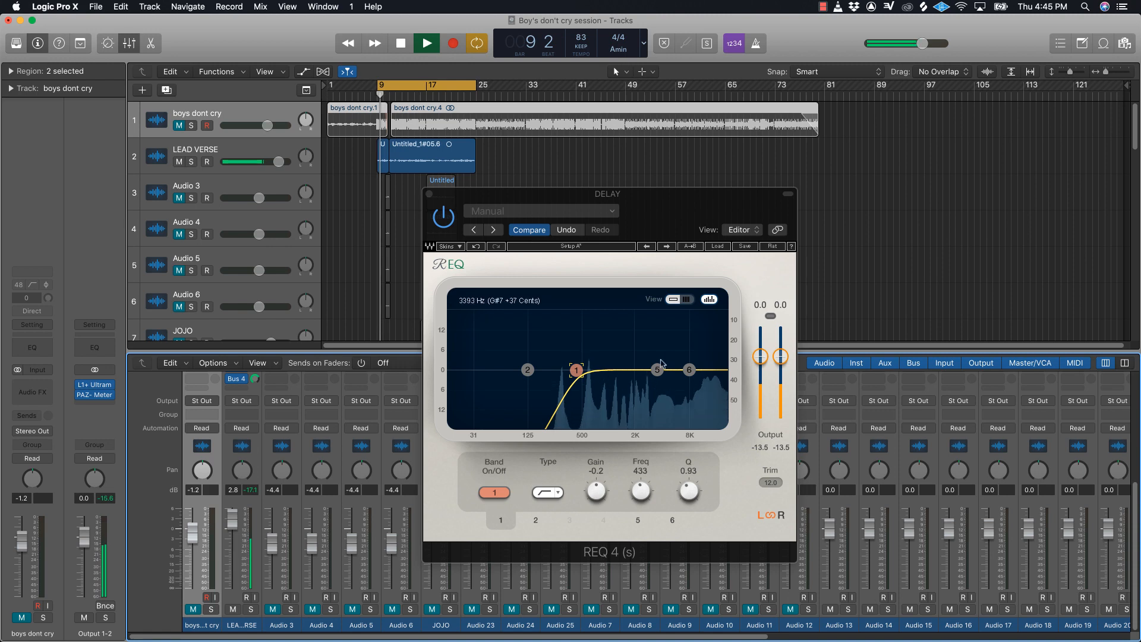
# - Change band 6 of the DELAY equalizer to Low-Pass and set its frequency to 6169 Hz
pyautogui.click(687, 371)
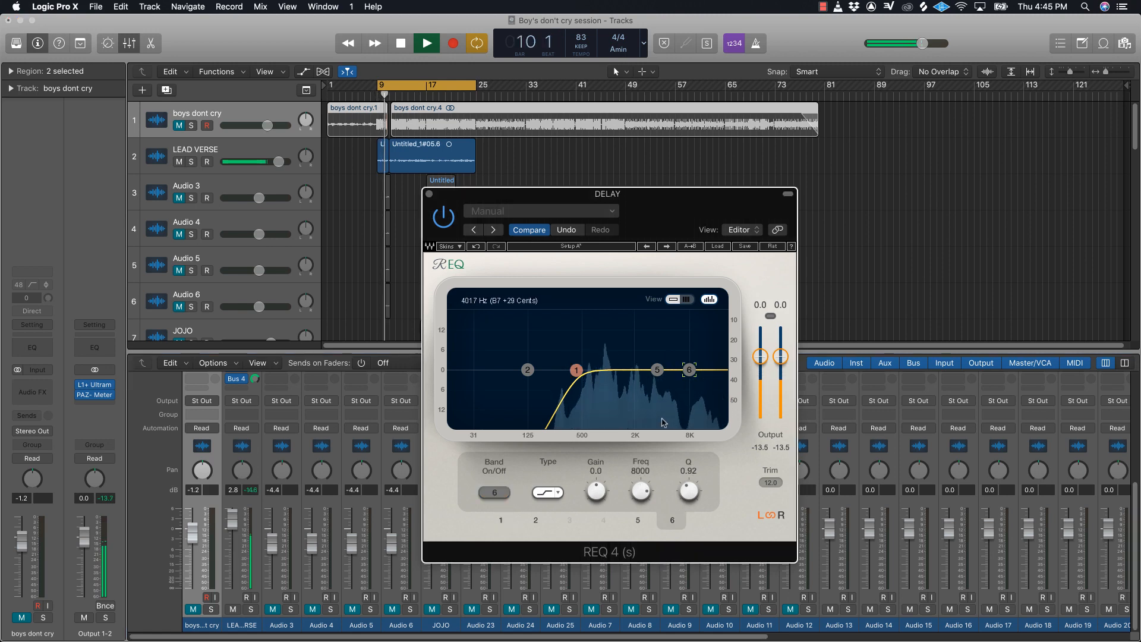
pyautogui.click(557, 495)
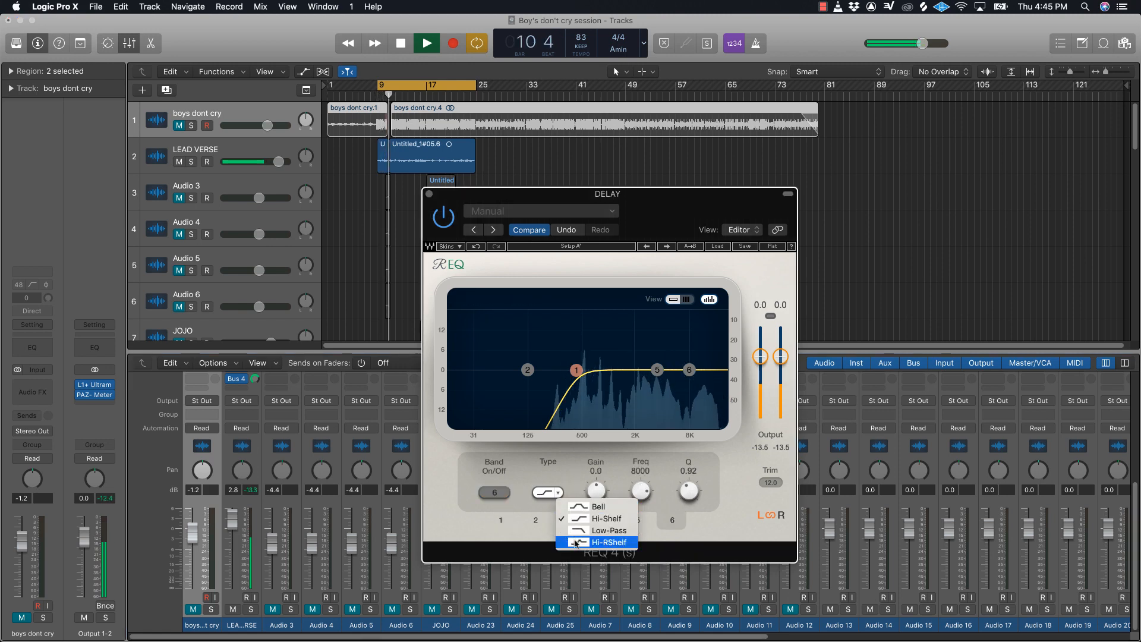
pyautogui.click(580, 523)
pyautogui.click(558, 493)
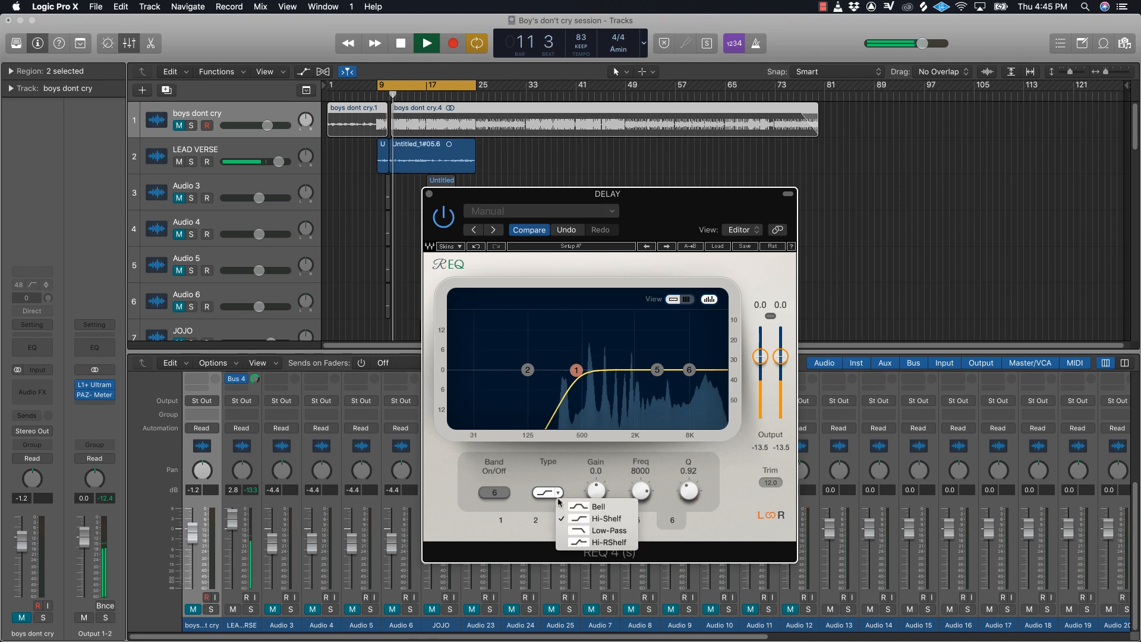
pyautogui.click(569, 530)
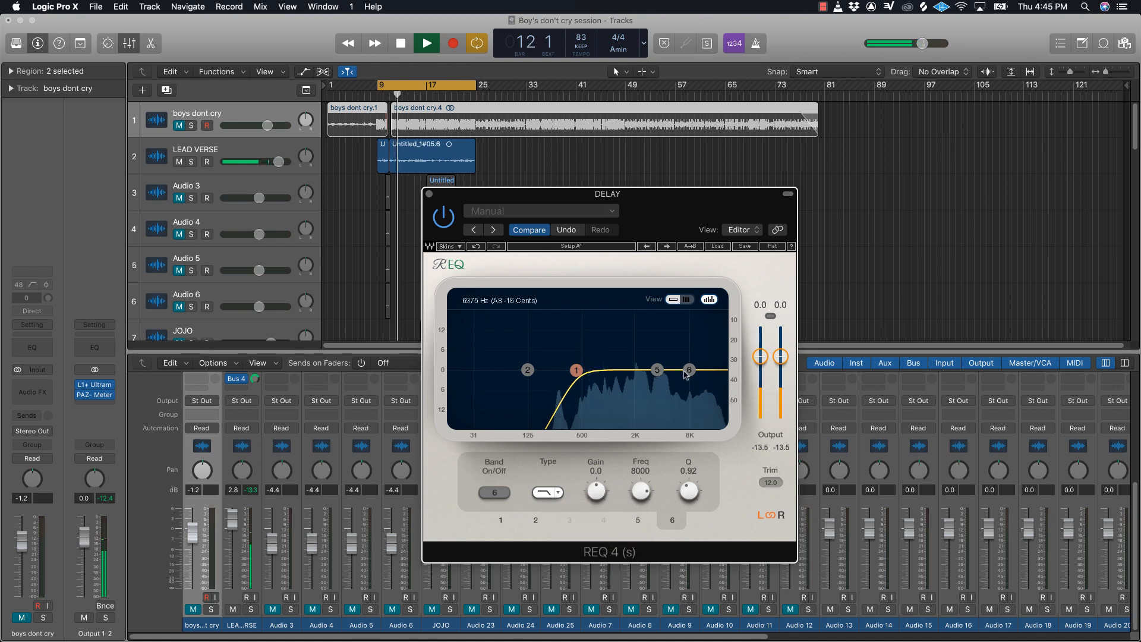
pyautogui.moveTo(688, 370); pyautogui.dragTo(676, 372)
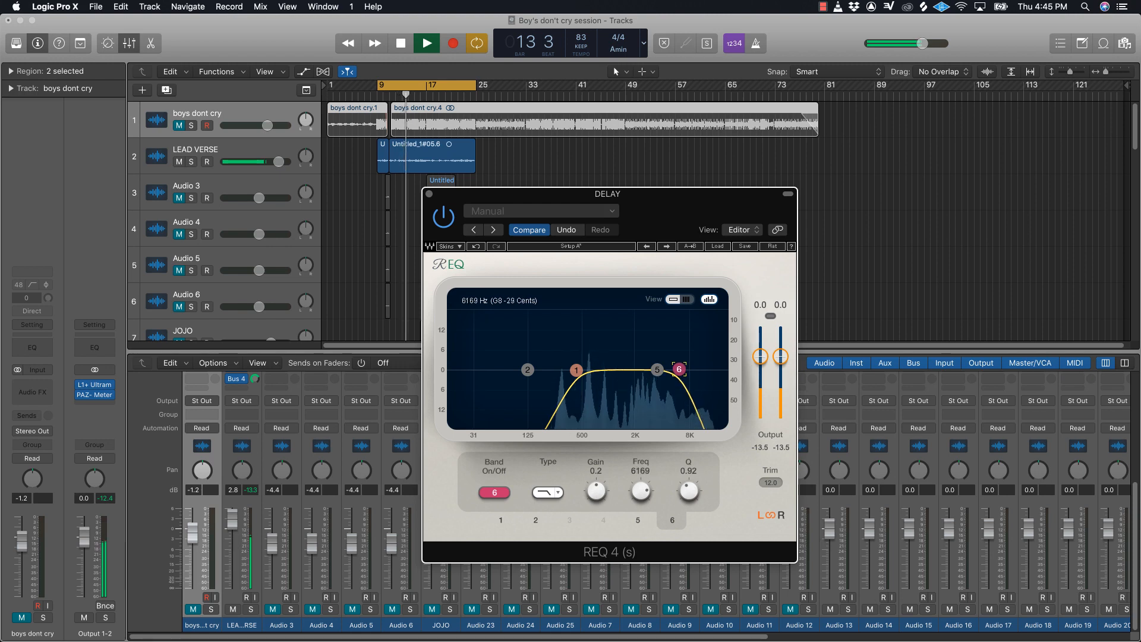
# - Unmute the boys dont cry track, close the DELAY equalizer window and stop playback
pyautogui.click(193, 610)
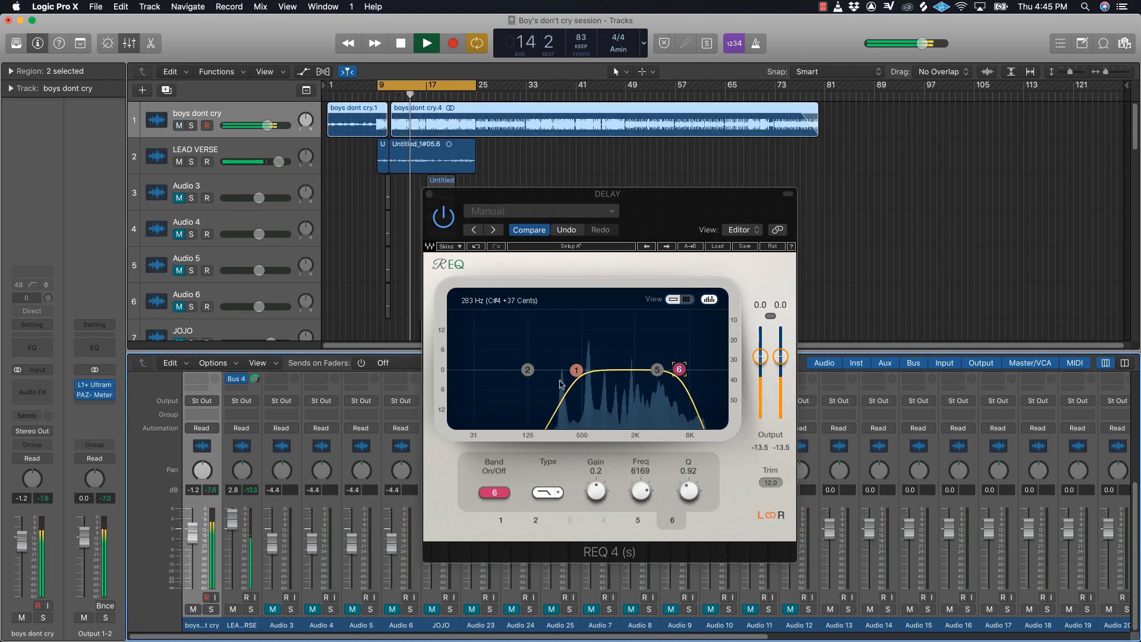
pyautogui.click(429, 193)
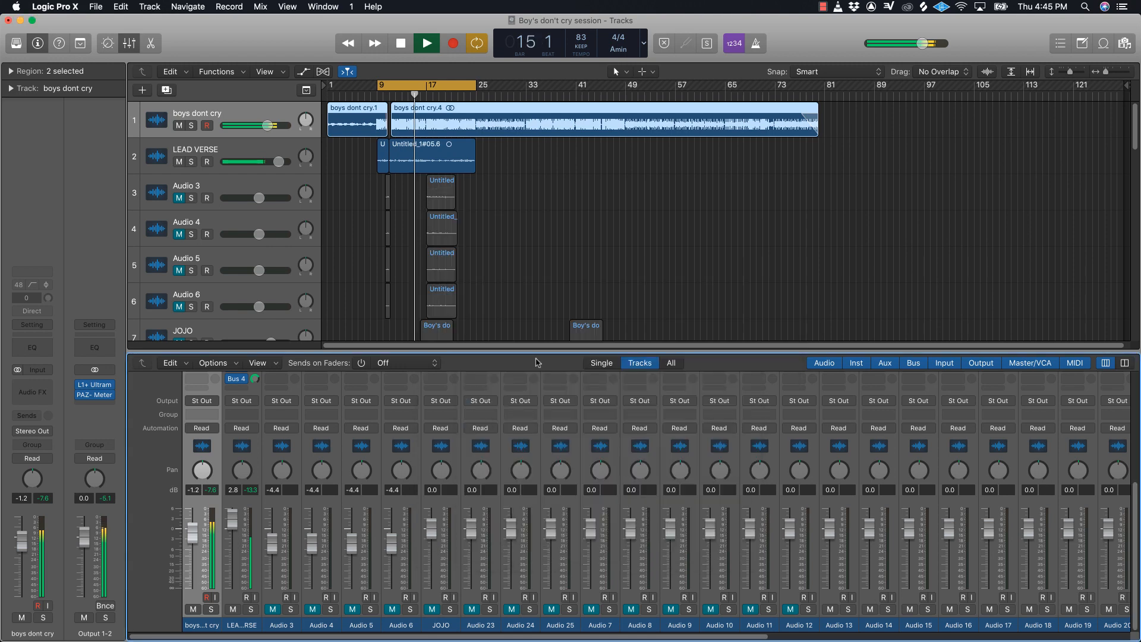
pyautogui.scroll(5, 369, 491)
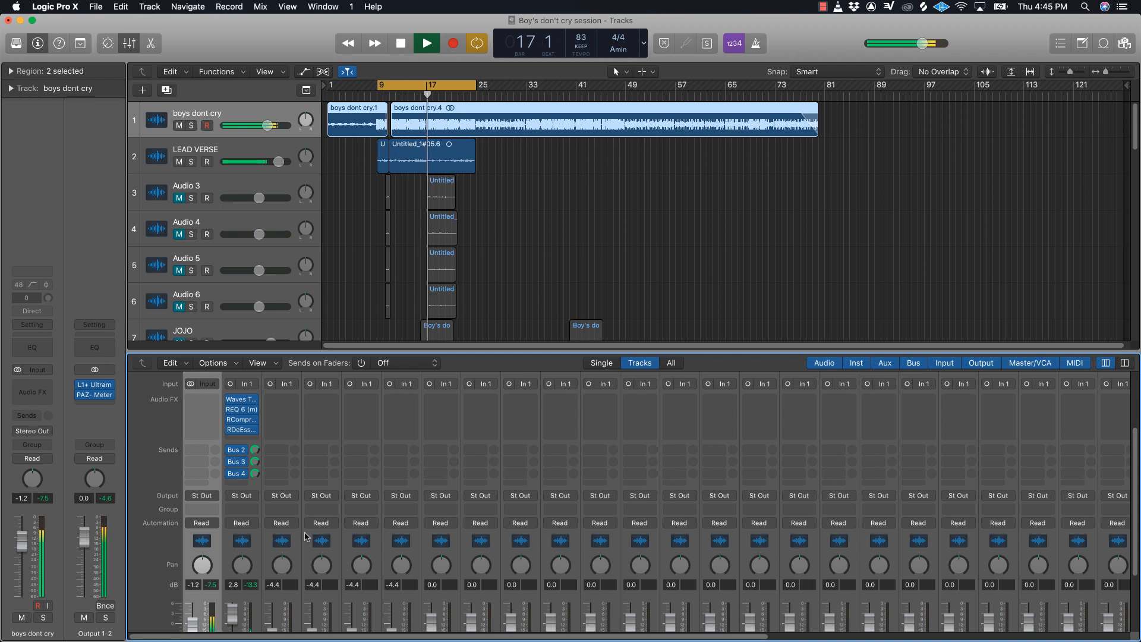
pyautogui.hscroll(10, 297, 528)
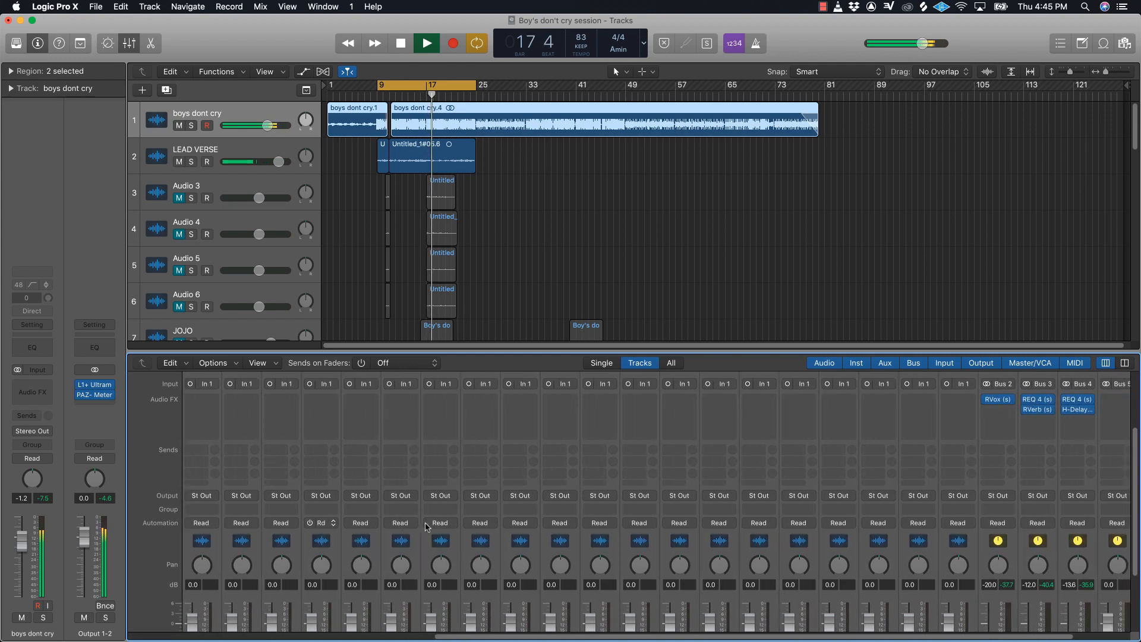
pyautogui.scroll(3, 425, 527)
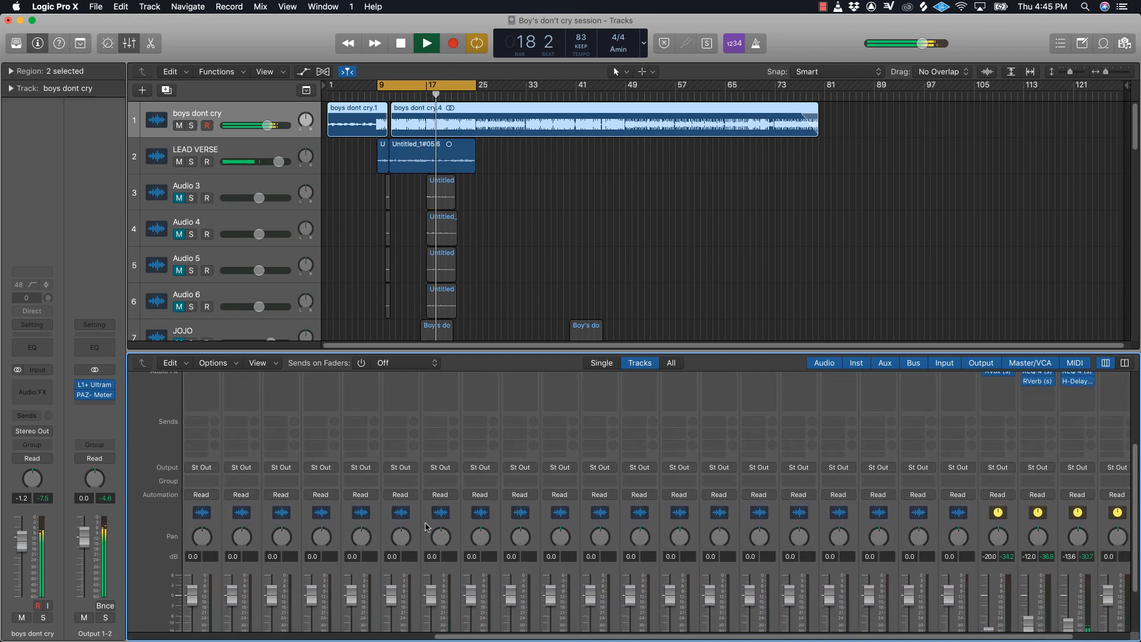
pyautogui.hscroll(-10, 425, 527)
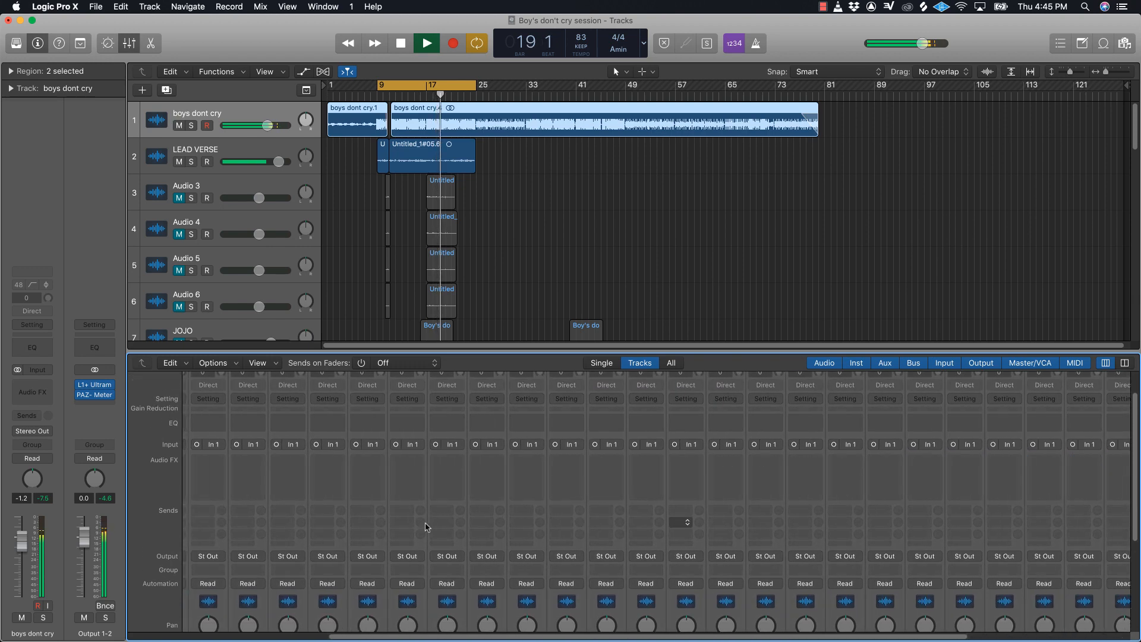
pyautogui.press('space')
# - Add a send from LEAD VERSE to Bus 5, the DOUBLER aux, and raise its send level
pyautogui.hscroll(-5, 426, 526)
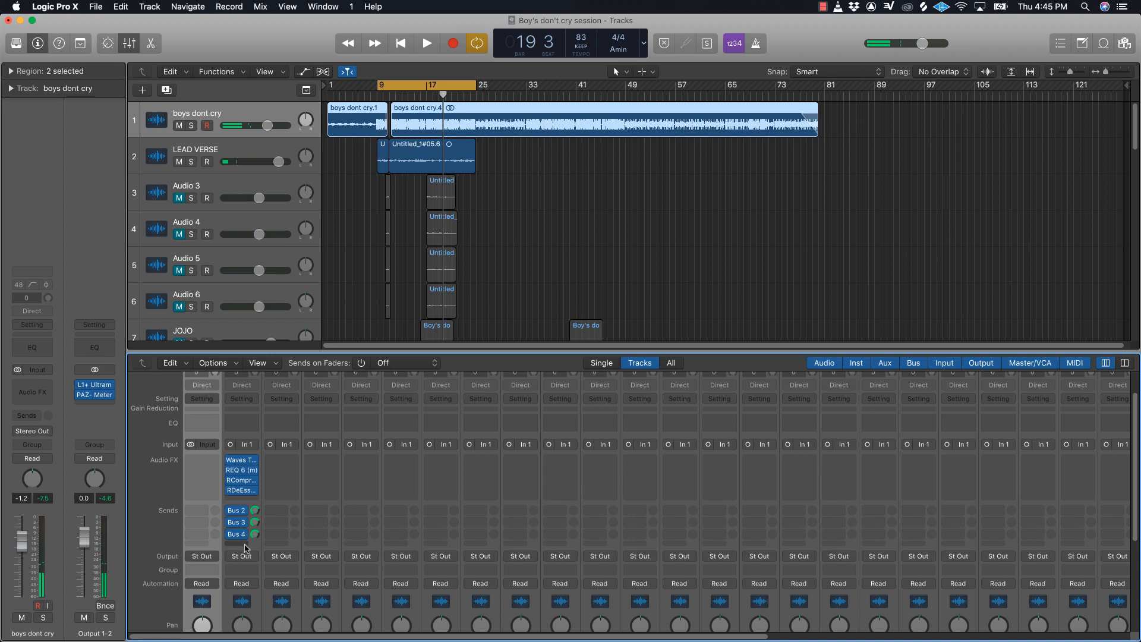
pyautogui.click(243, 546)
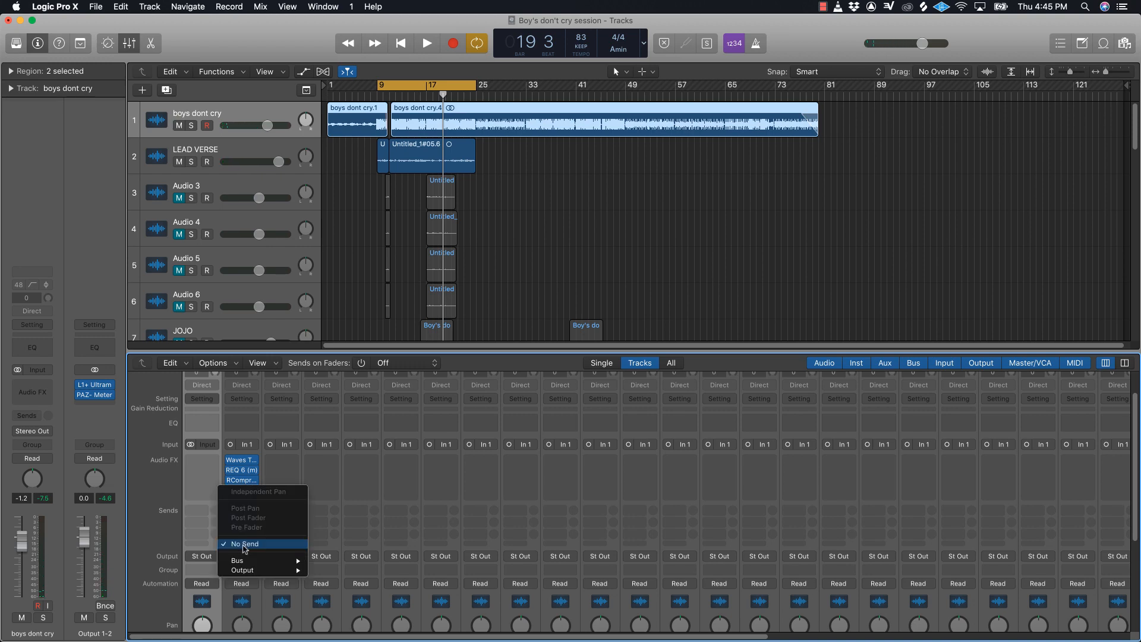
pyautogui.moveTo(262, 561)
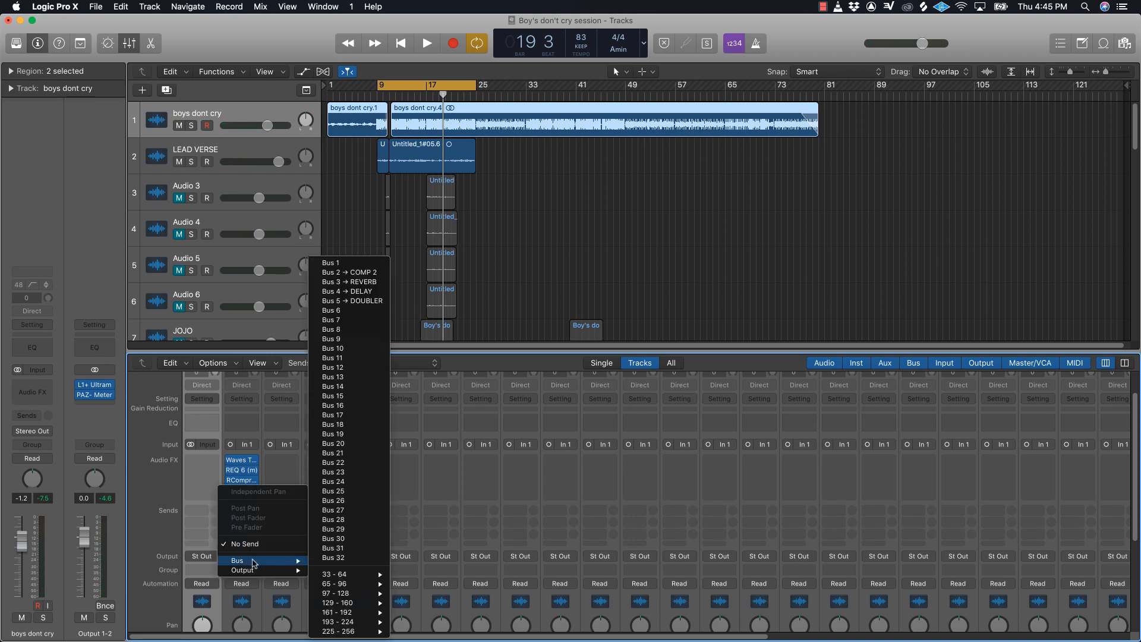
pyautogui.click(354, 301)
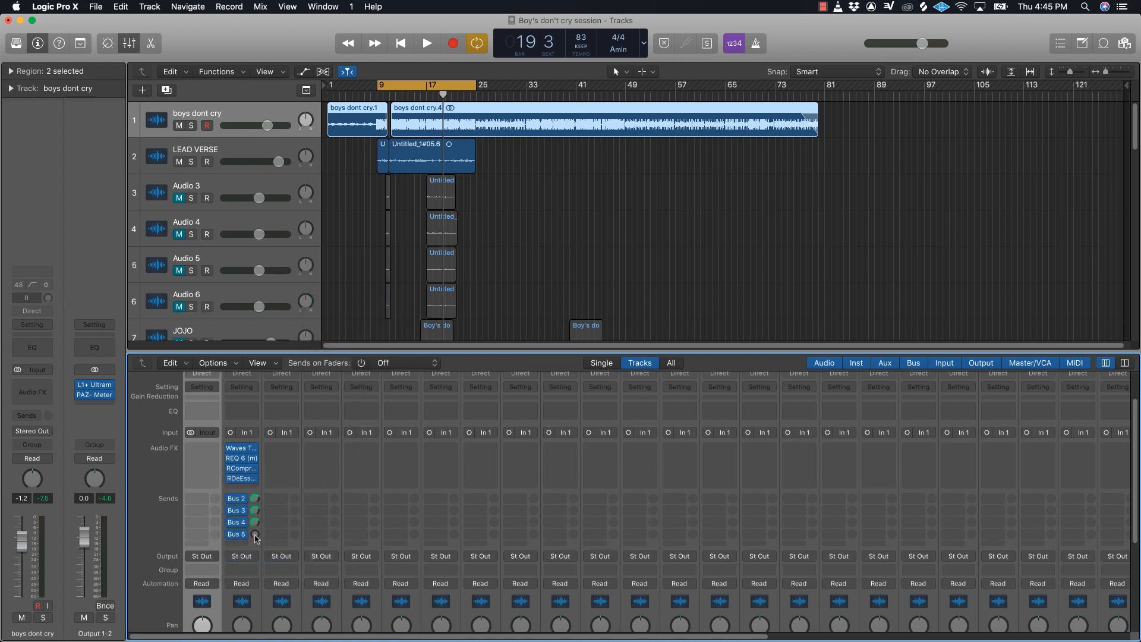
# - Insert the Waves Doubler2 (s) plug-in on the DOUBLER aux and set voice 1's detune to -6
pyautogui.hscroll(10, 489, 575)
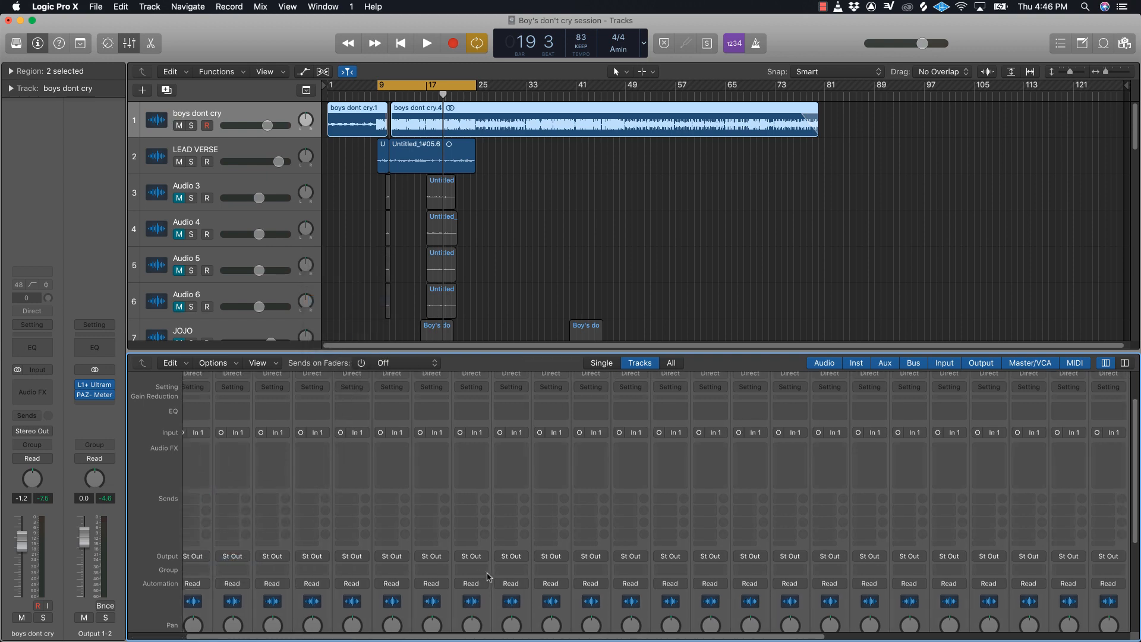
pyautogui.click(1041, 449)
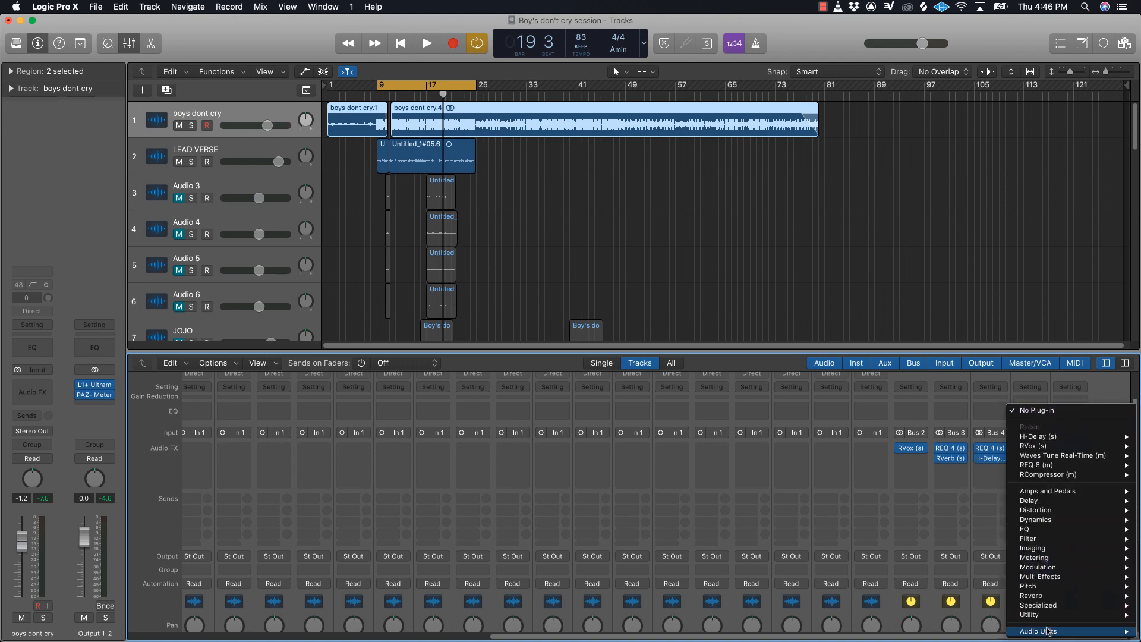
pyautogui.moveTo(1048, 631)
pyautogui.moveTo(974, 626)
pyautogui.scroll(-6, 797, 618)
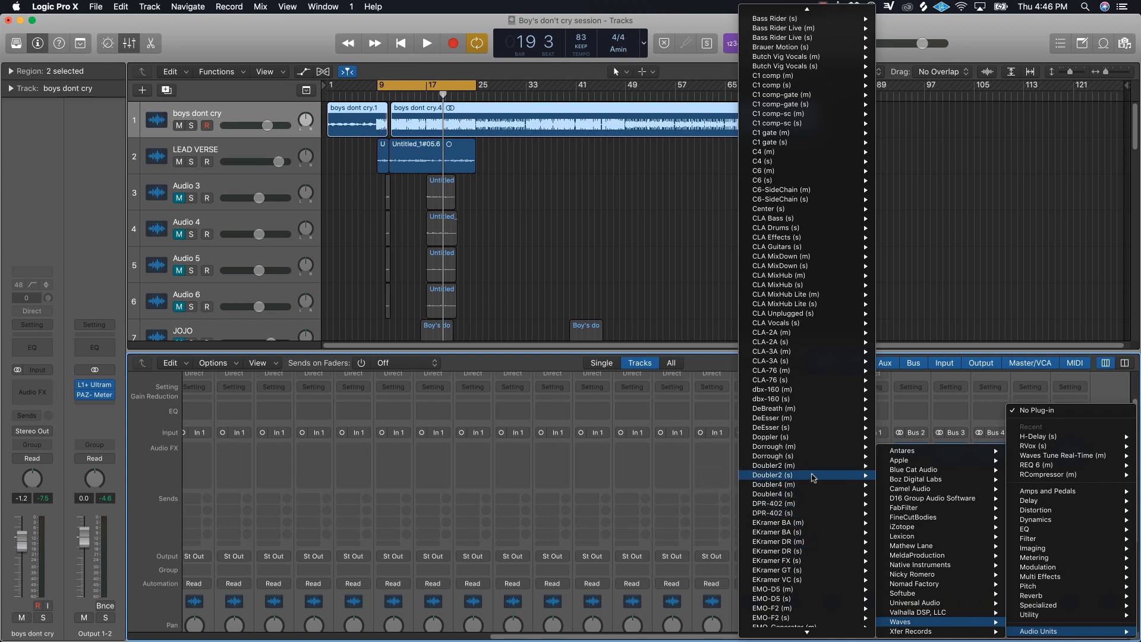
pyautogui.click(814, 477)
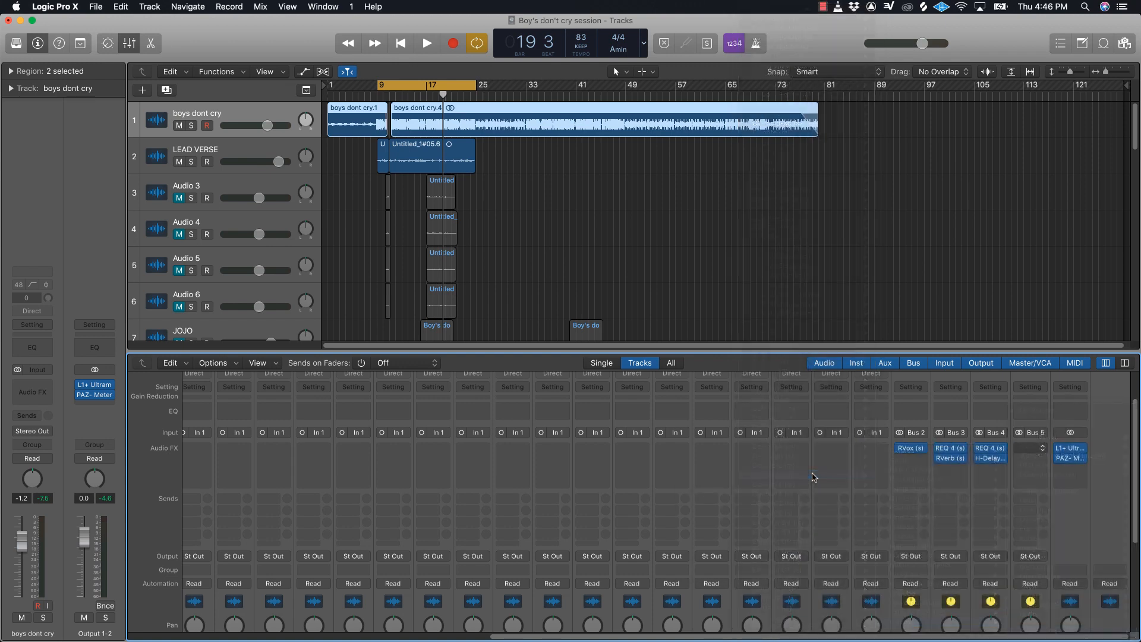
pyautogui.moveTo(239, 57); pyautogui.dragTo(595, 353)
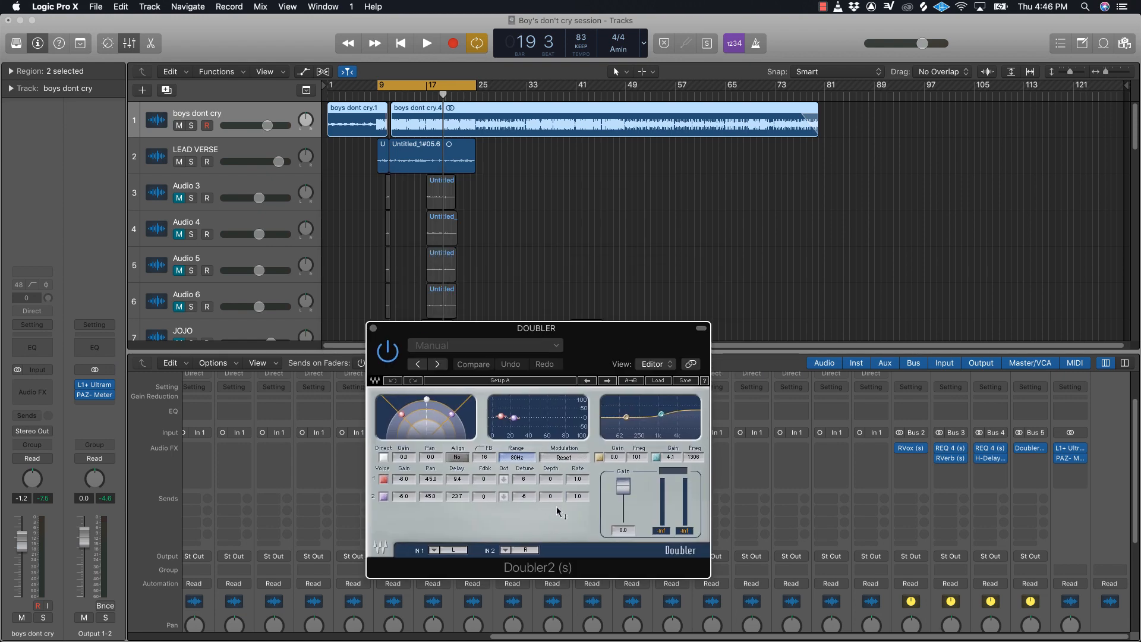
pyautogui.moveTo(527, 479); pyautogui.dragTo(528, 490)
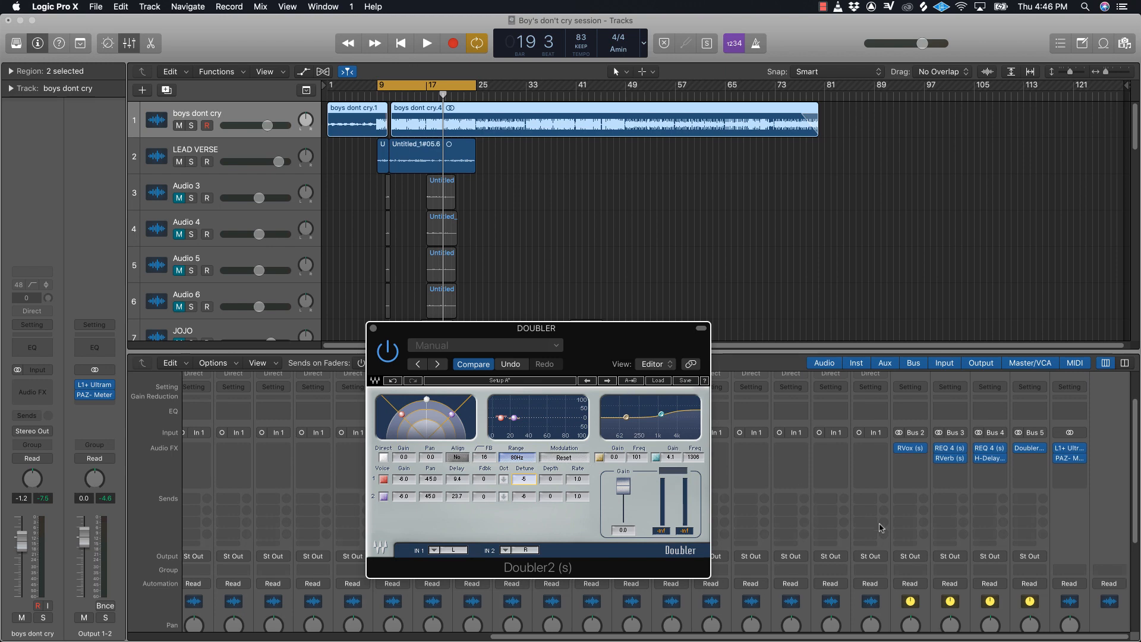
# - Lower the DOUBLER aux fader to -14.0 dB and start playback
pyautogui.scroll(-5, 1095, 552)
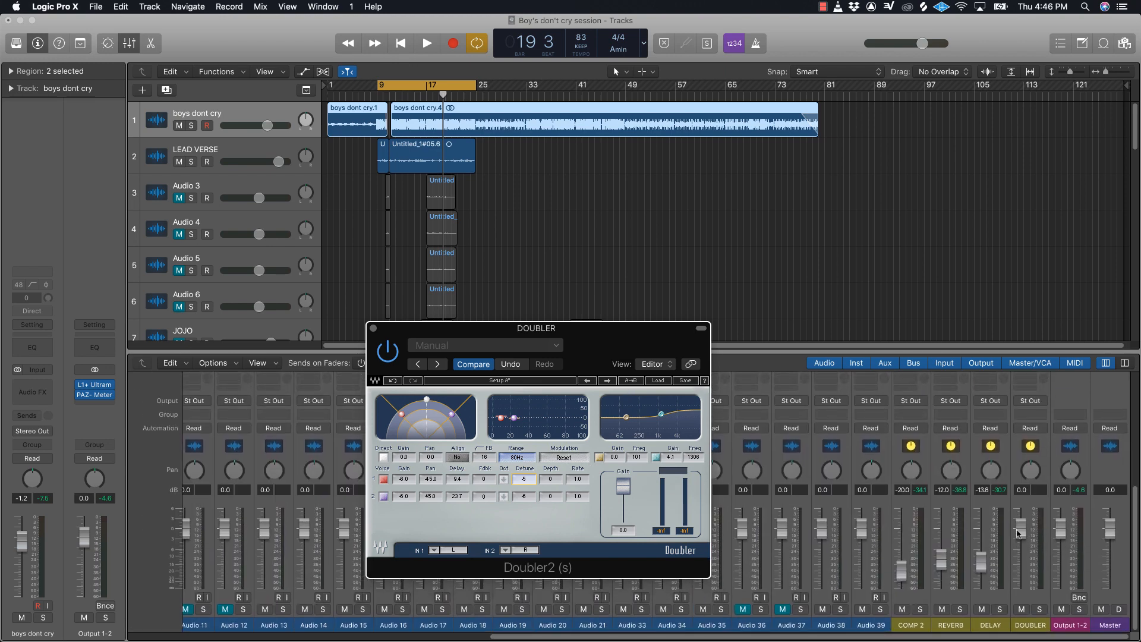
pyautogui.moveTo(1017, 533); pyautogui.dragTo(1005, 639)
pyautogui.press('space')
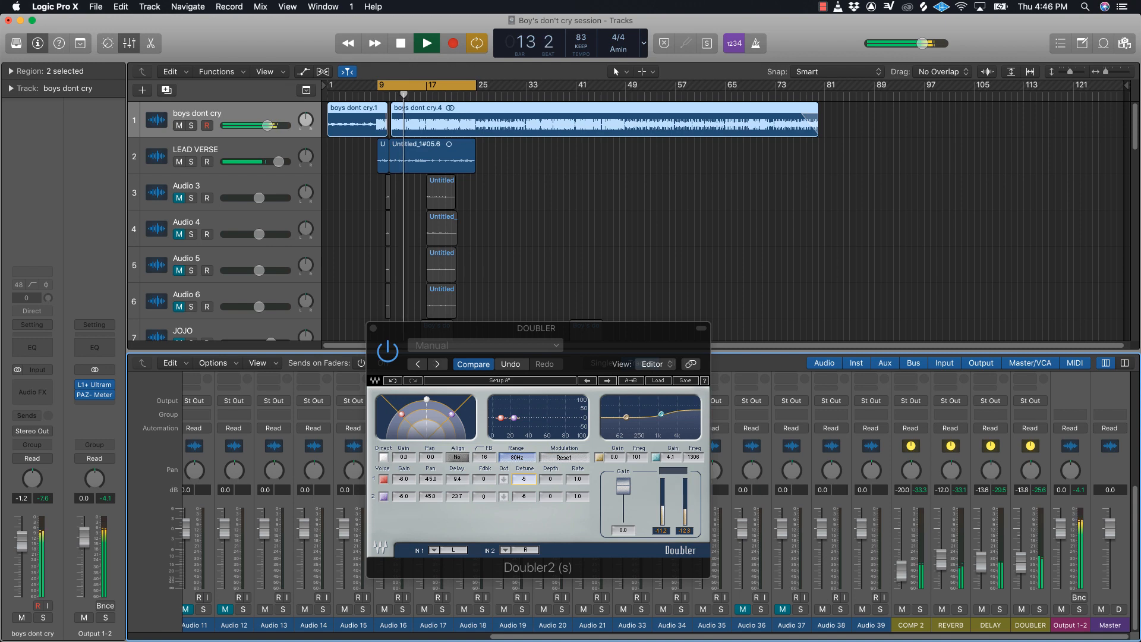
# - Mute the boys dont cry track briefly to audition the doubled vocal alone, and unmute it again
pyautogui.hscroll(-10, 1020, 540)
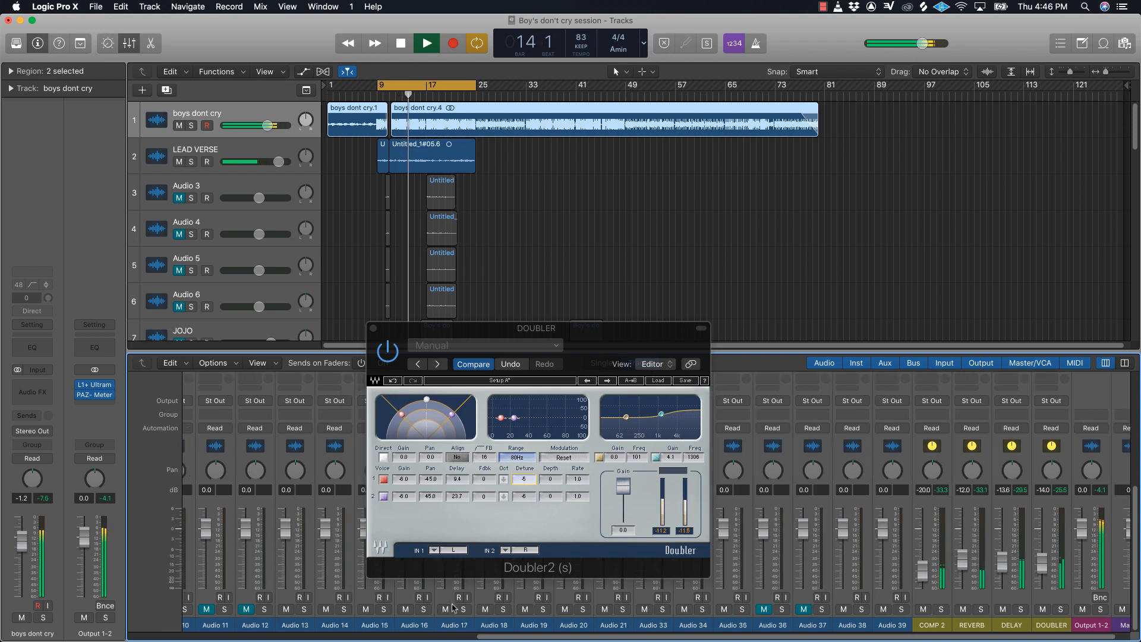
pyautogui.click(196, 610)
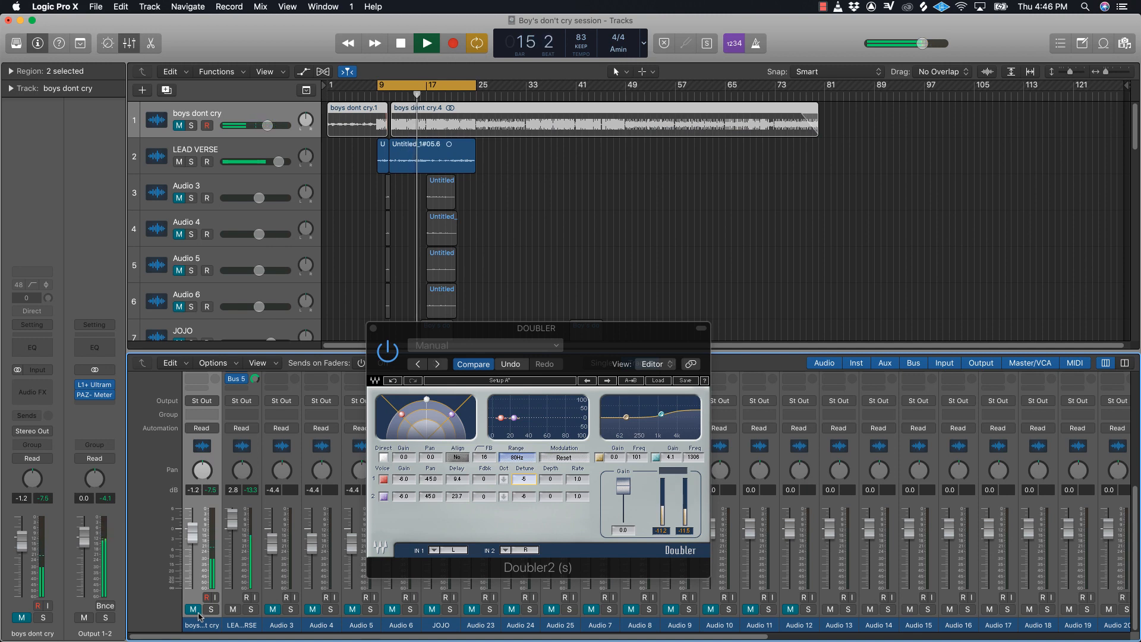
pyautogui.click(195, 611)
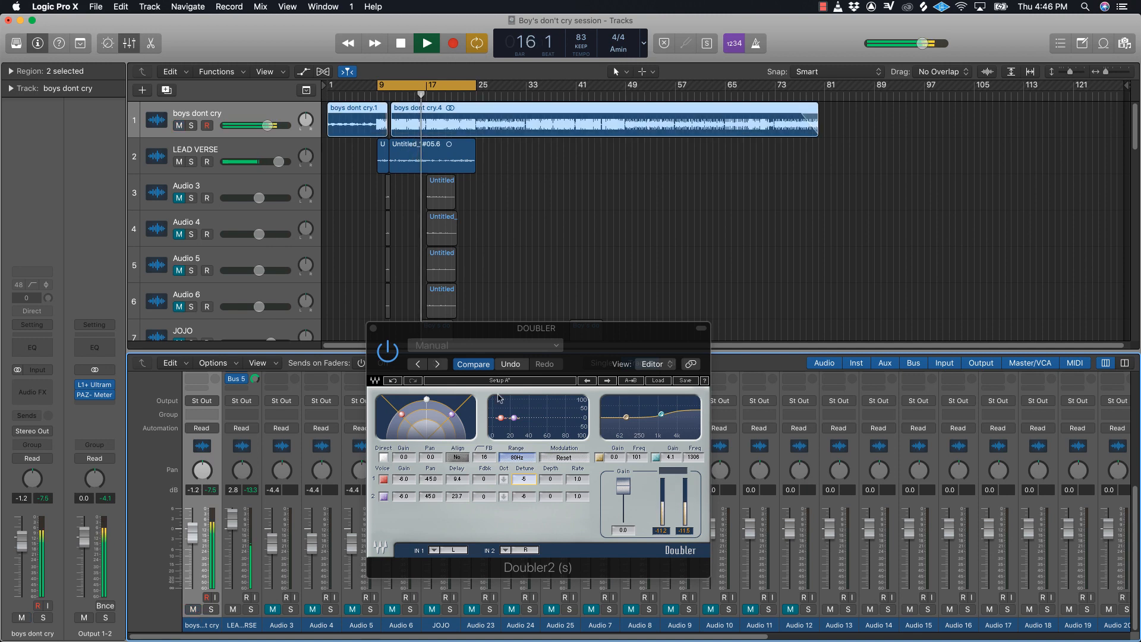
# - Close the Doubler2 window, stop playback and open Waves Tune Real-Time on the LEAD VERSE track
pyautogui.click(372, 328)
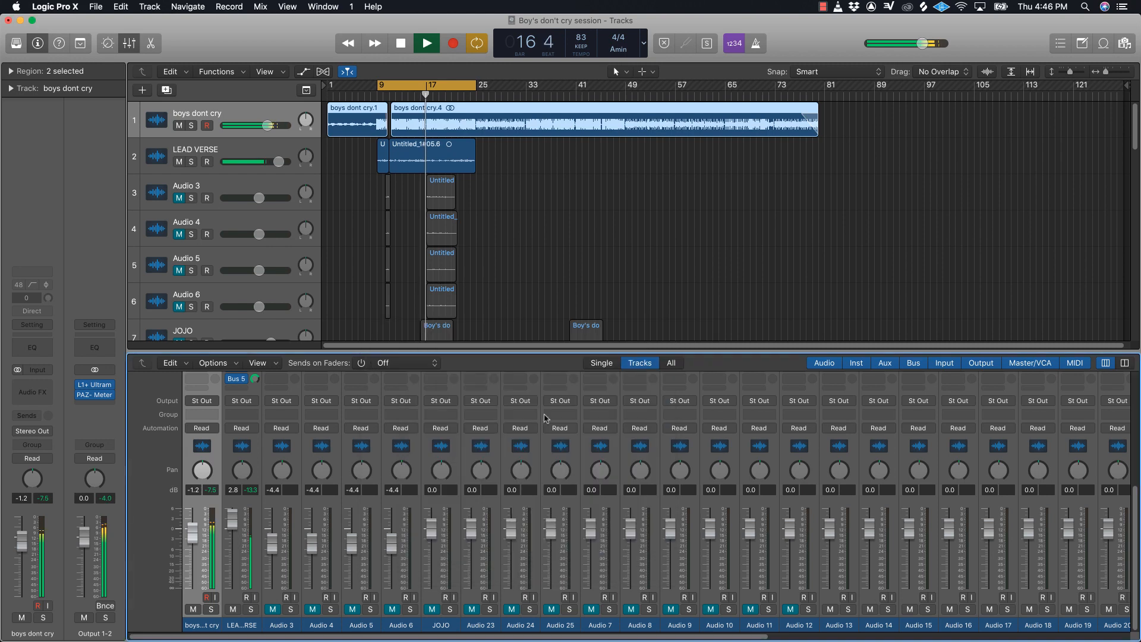
pyautogui.scroll(6, 323, 505)
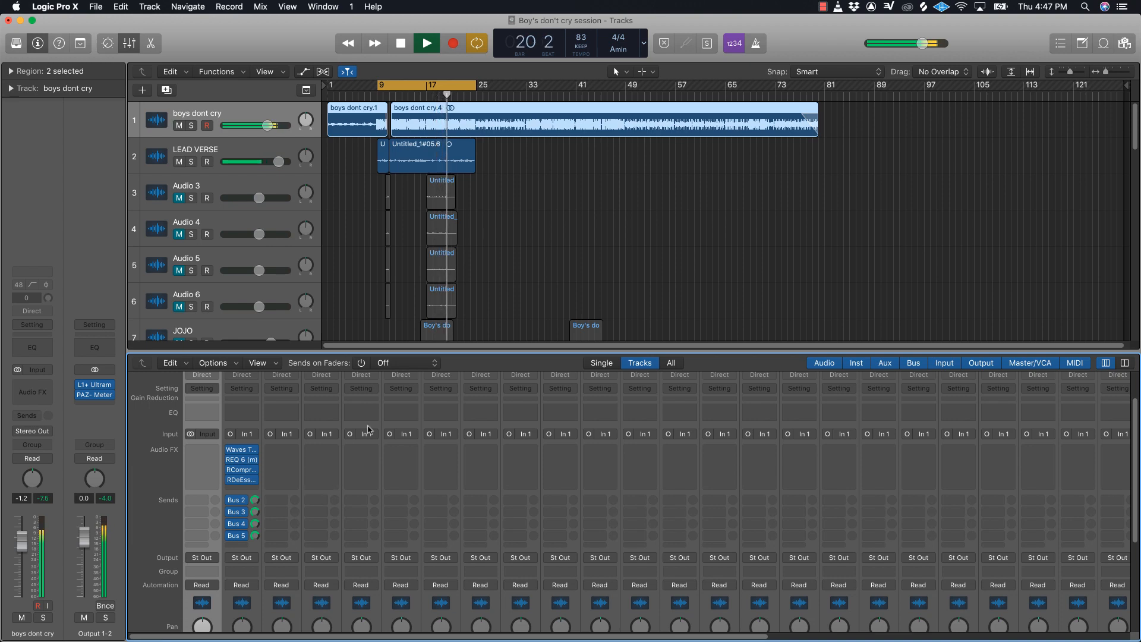
pyautogui.press('space')
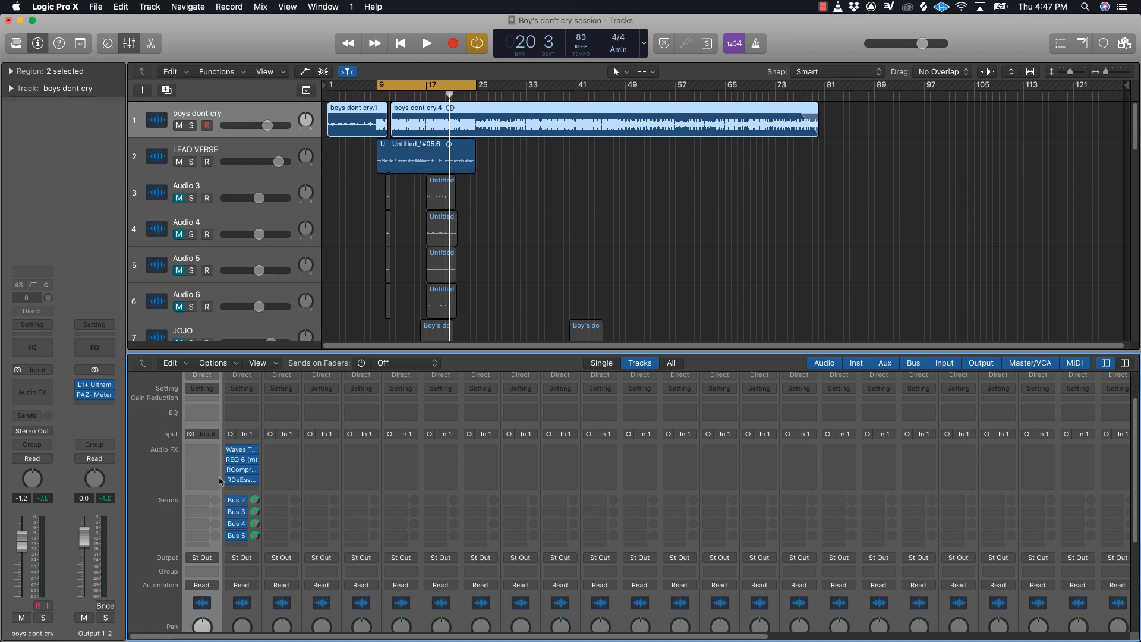
pyautogui.click(242, 450)
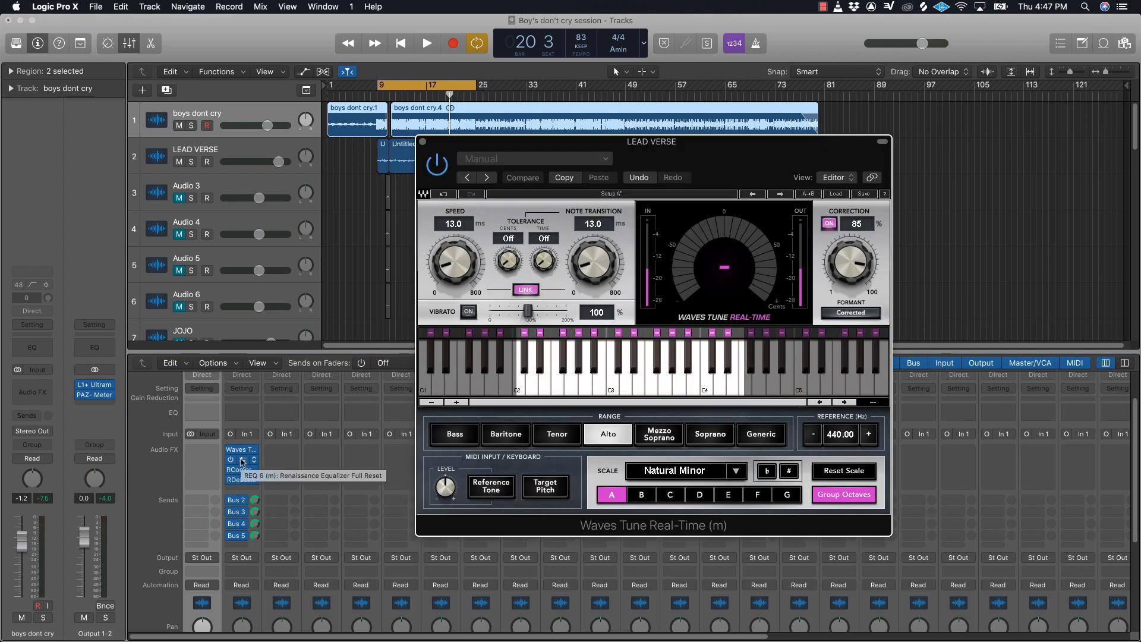
# - Open the LEAD VERSE track's REQ 6, RCompressor and RDeEsser plug-ins and spread all four plug-in windows apart to review the vocal chain
pyautogui.click(243, 461)
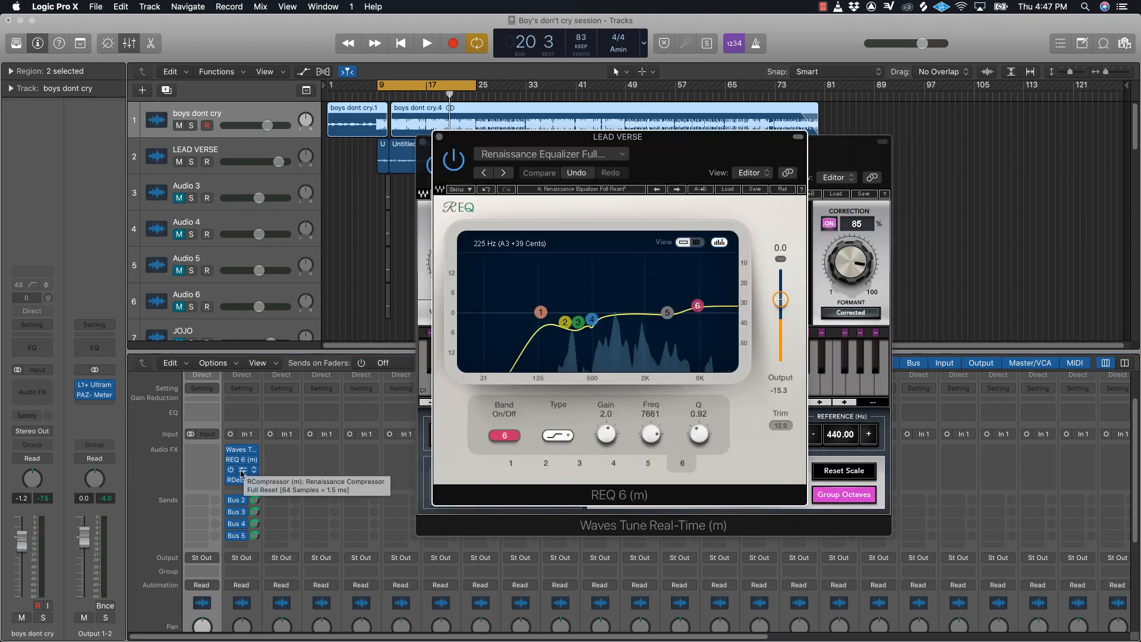
pyautogui.click(242, 471)
pyautogui.click(242, 480)
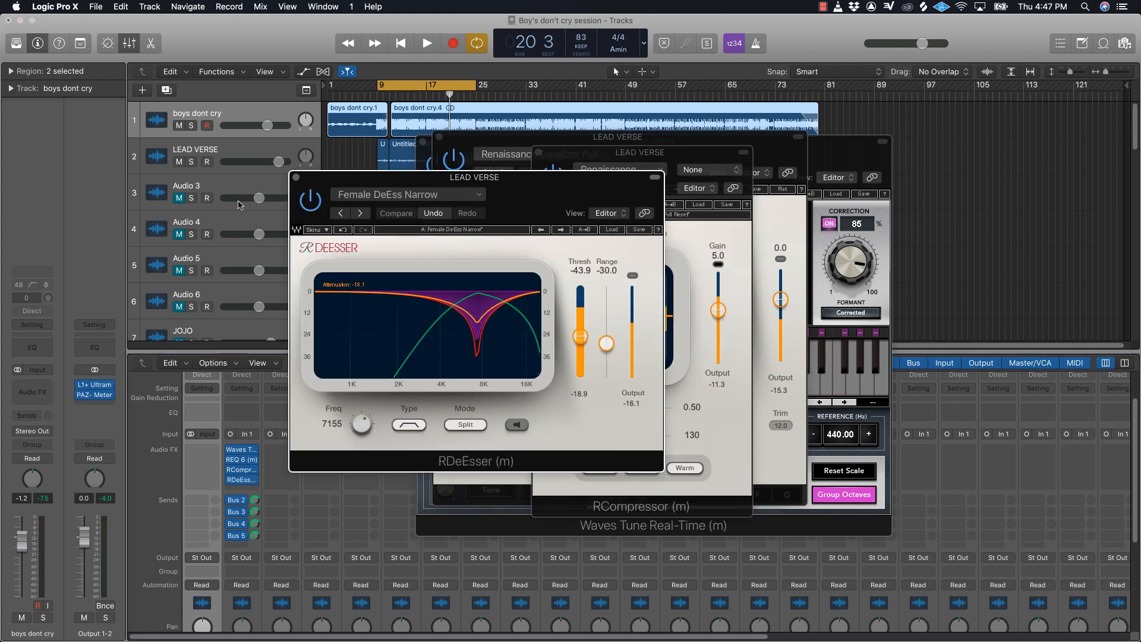
pyautogui.moveTo(542, 188); pyautogui.dragTo(302, 257)
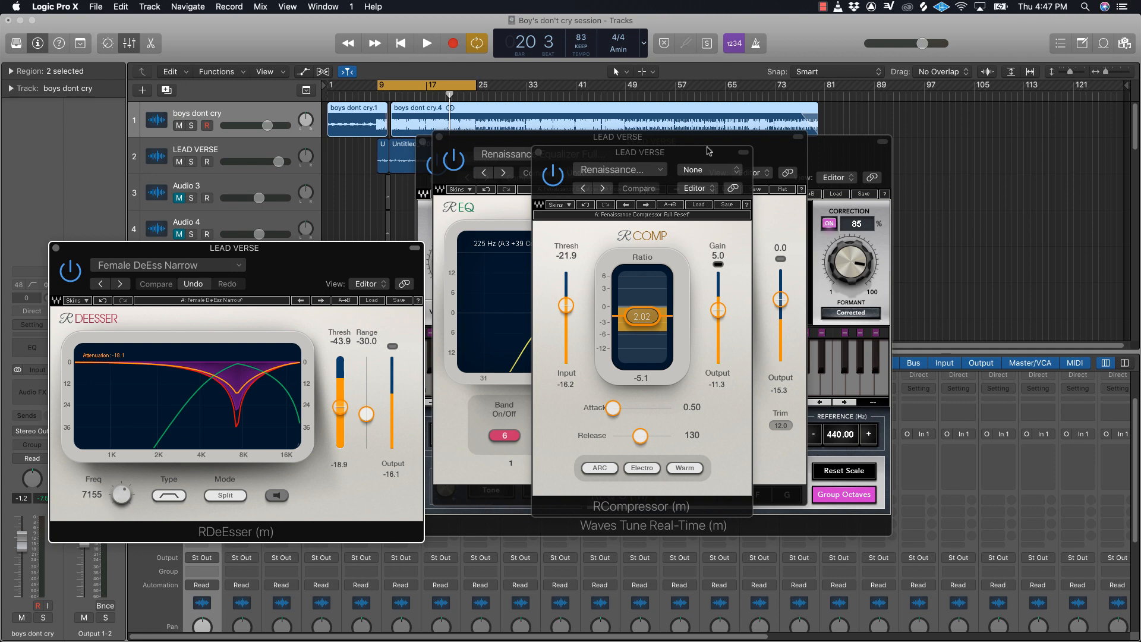
pyautogui.moveTo(701, 159); pyautogui.dragTo(1034, 155)
pyautogui.moveTo(750, 136); pyautogui.dragTo(661, 322)
pyautogui.moveTo(766, 141); pyautogui.dragTo(718, 53)
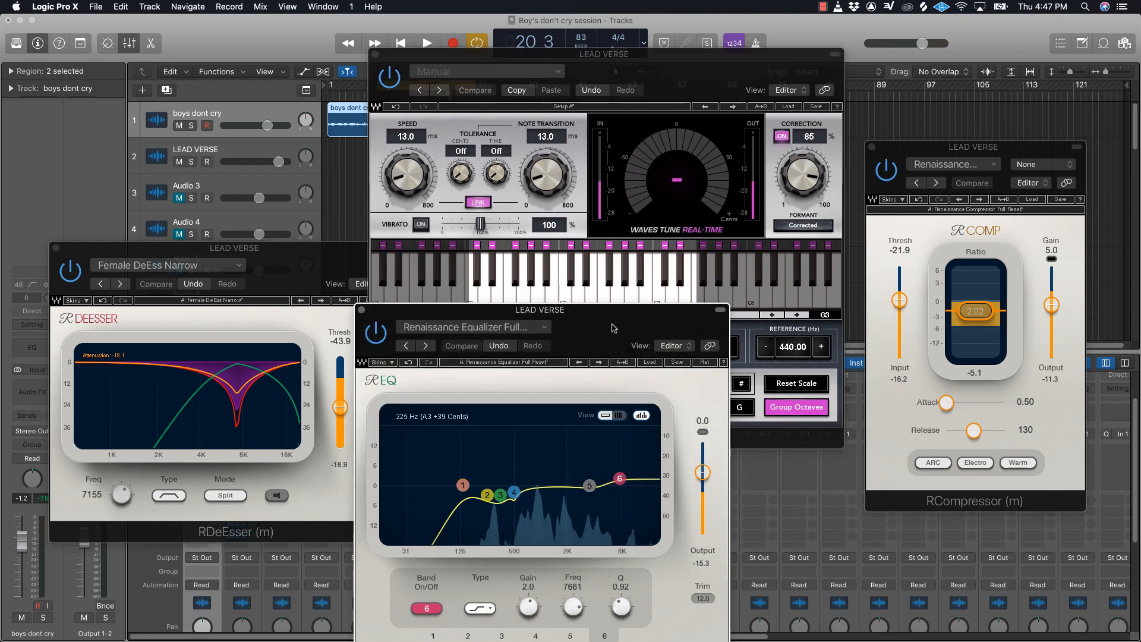
pyautogui.moveTo(614, 331); pyautogui.dragTo(676, 305)
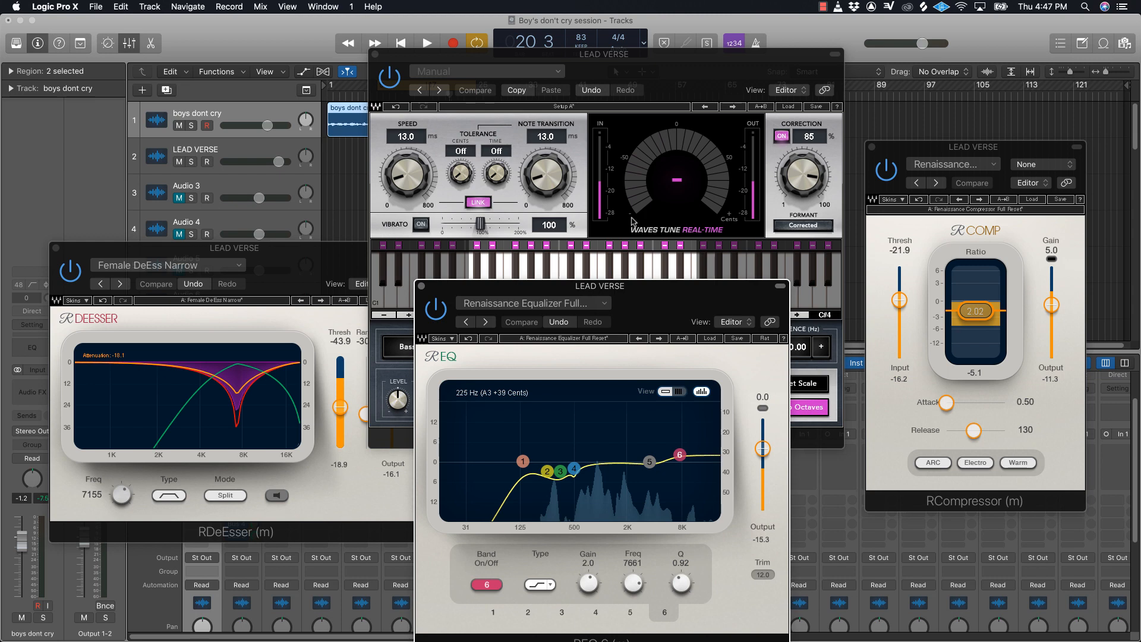
# - Close the REQ 6, Waves Tune Real-Time, RCompressor and RDeEsser windows of the LEAD VERSE track
pyautogui.click(421, 287)
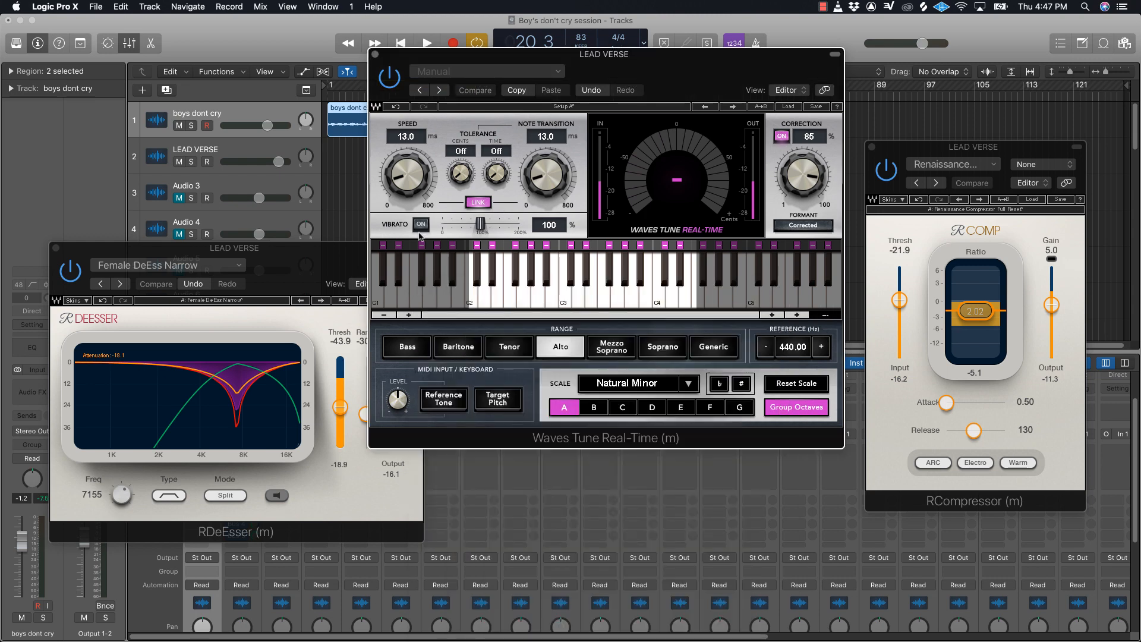
pyautogui.click(375, 54)
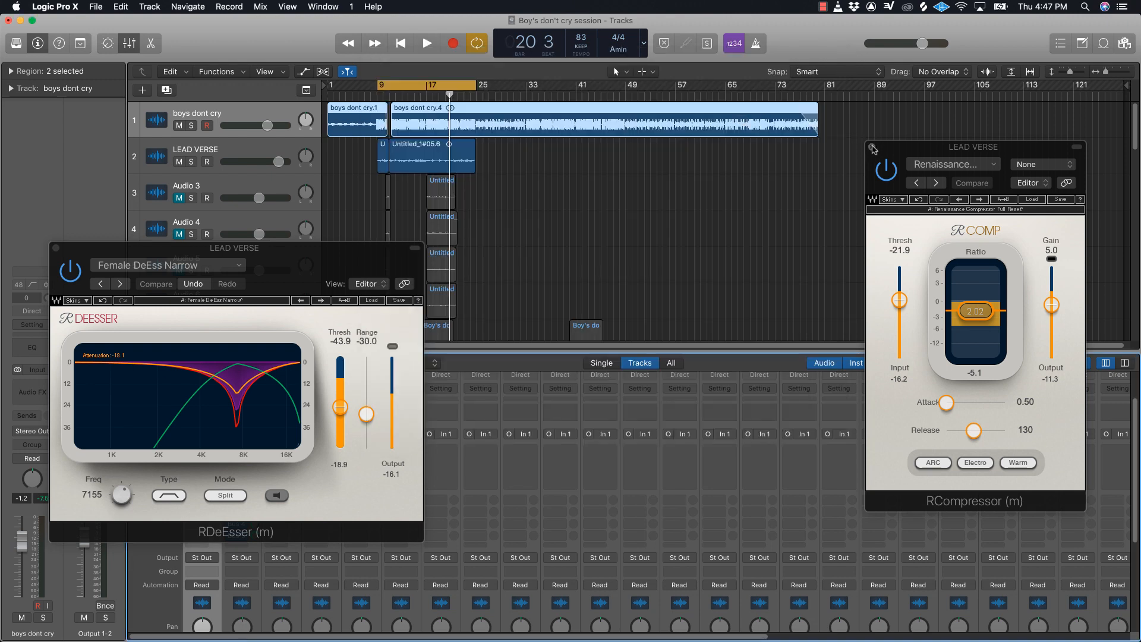
pyautogui.click(872, 146)
pyautogui.click(56, 248)
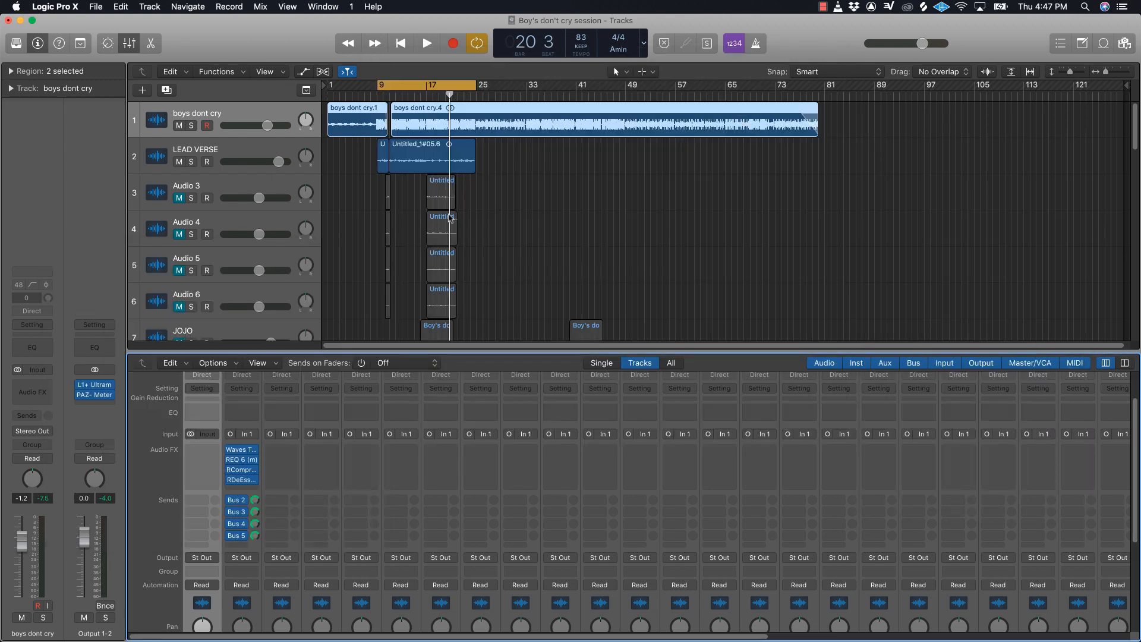